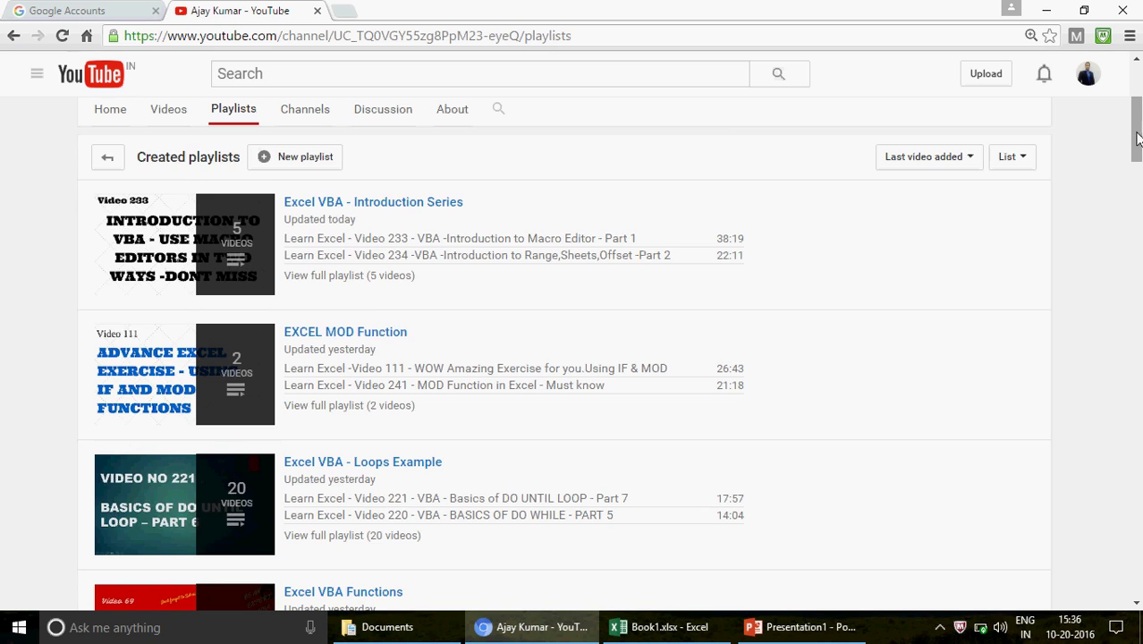
Step: Browse the channel's created playlists down to the Excel function playlists and reduce the page zoom
left_click_drag(1139, 128, 1139, 172)
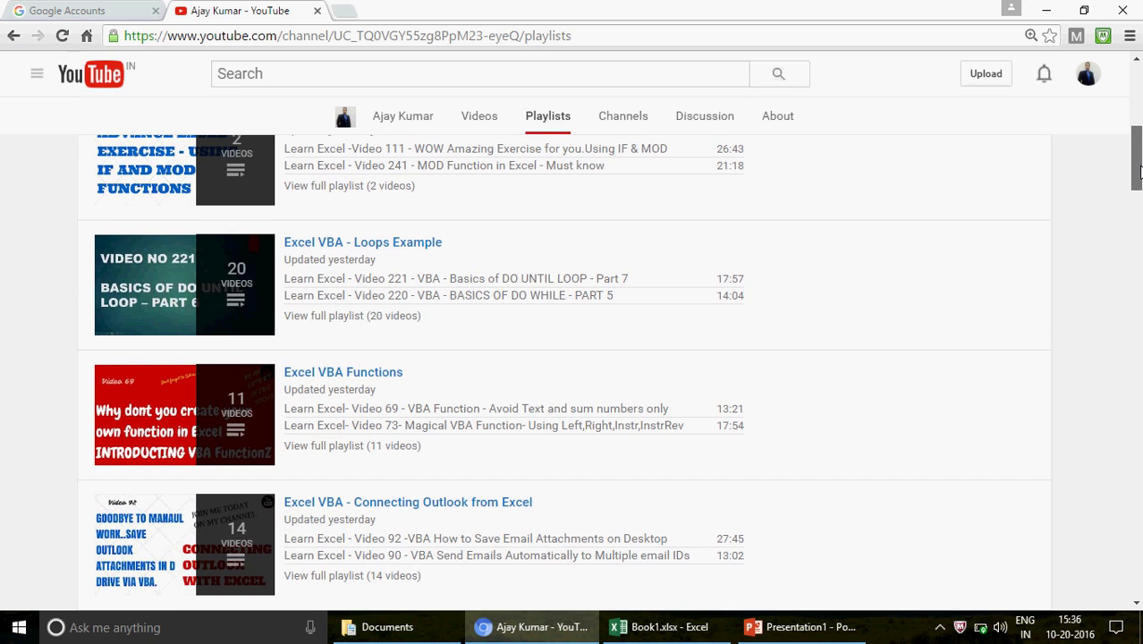
left_click_drag(1140, 172, 1139, 170)
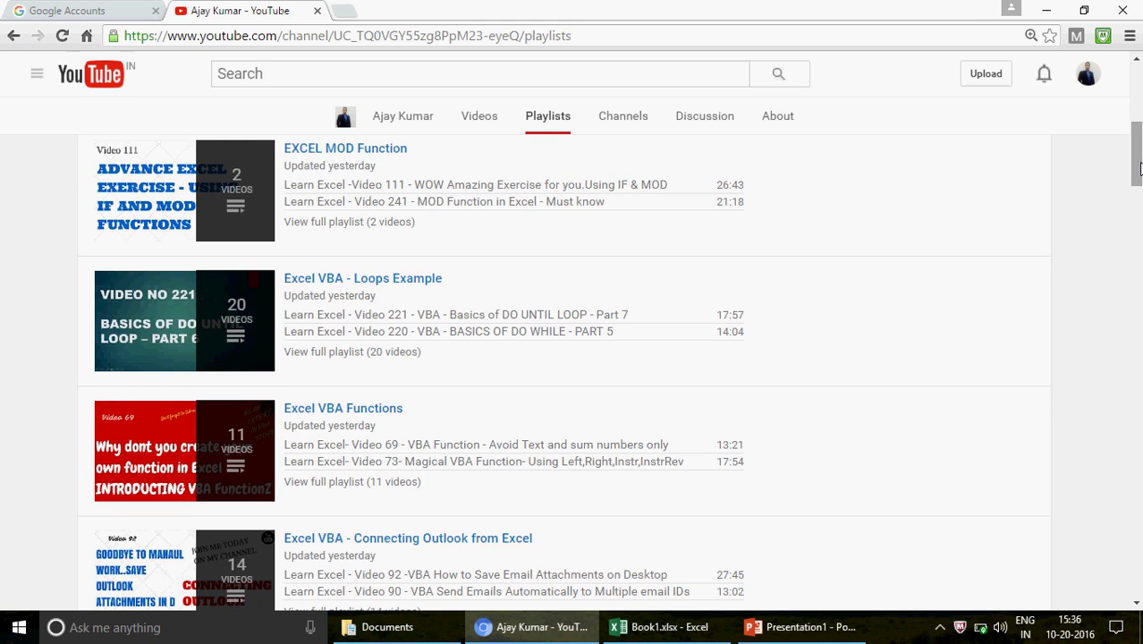
left_click_drag(1140, 170, 1140, 419)
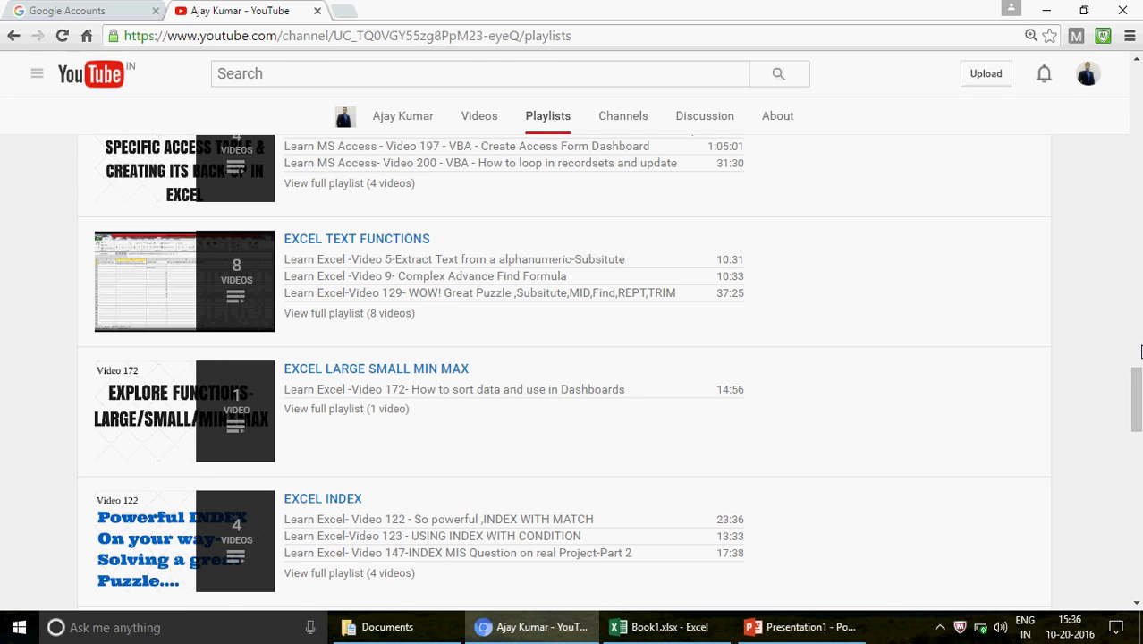
key("ctrl+minus")
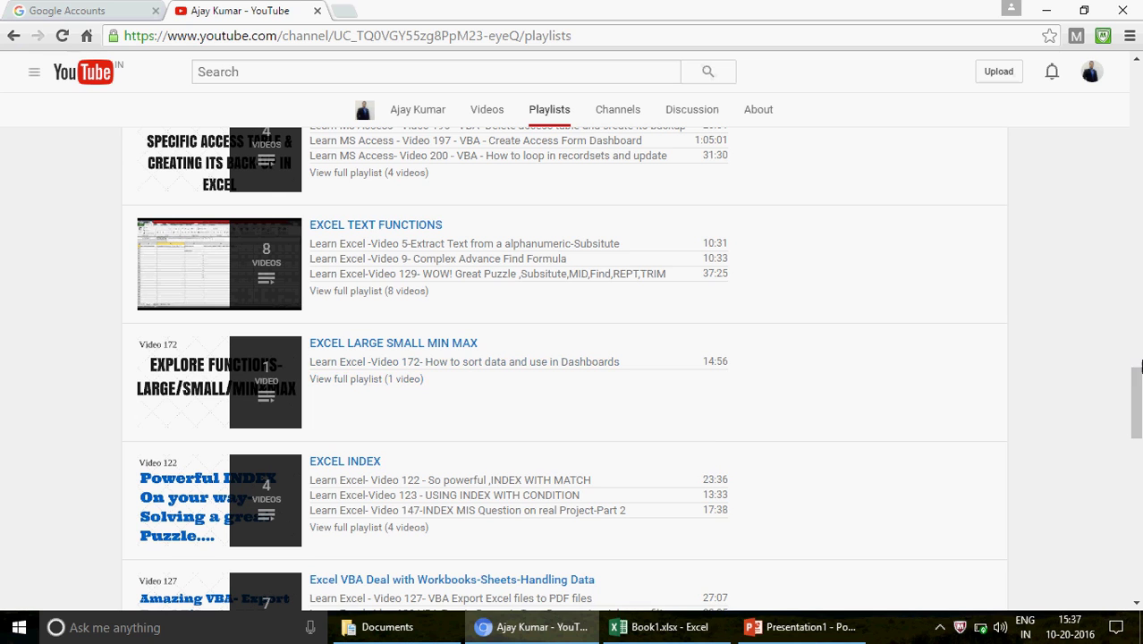
Step: Switch to the Book1.xlsx workbook in Excel and dismiss the low-battery notice
left_click(666, 627)
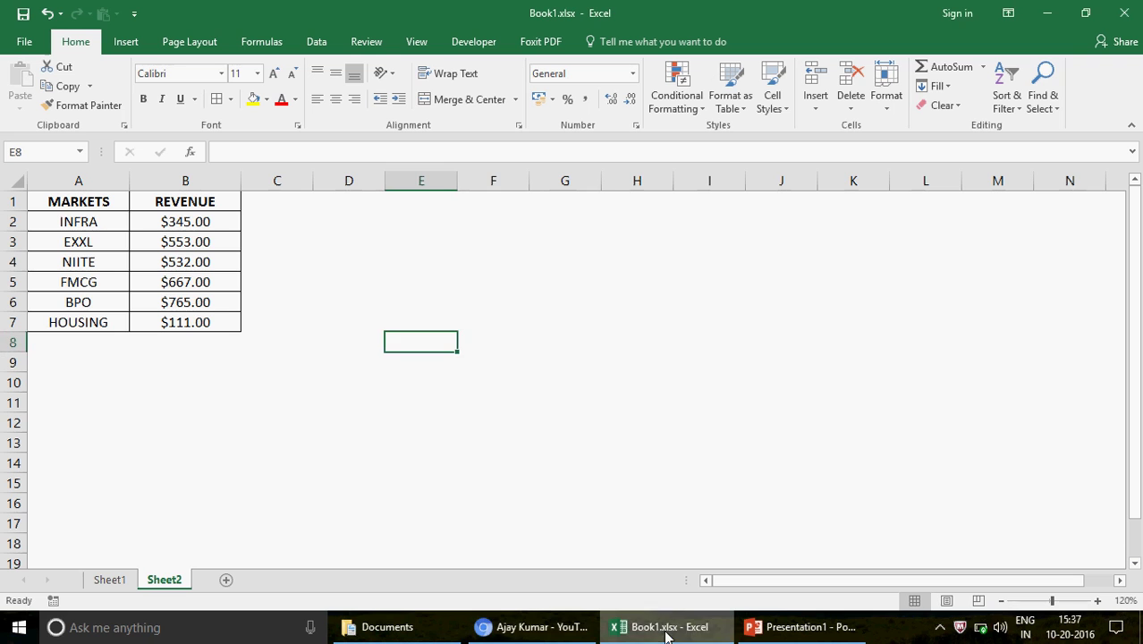
left_click(461, 284)
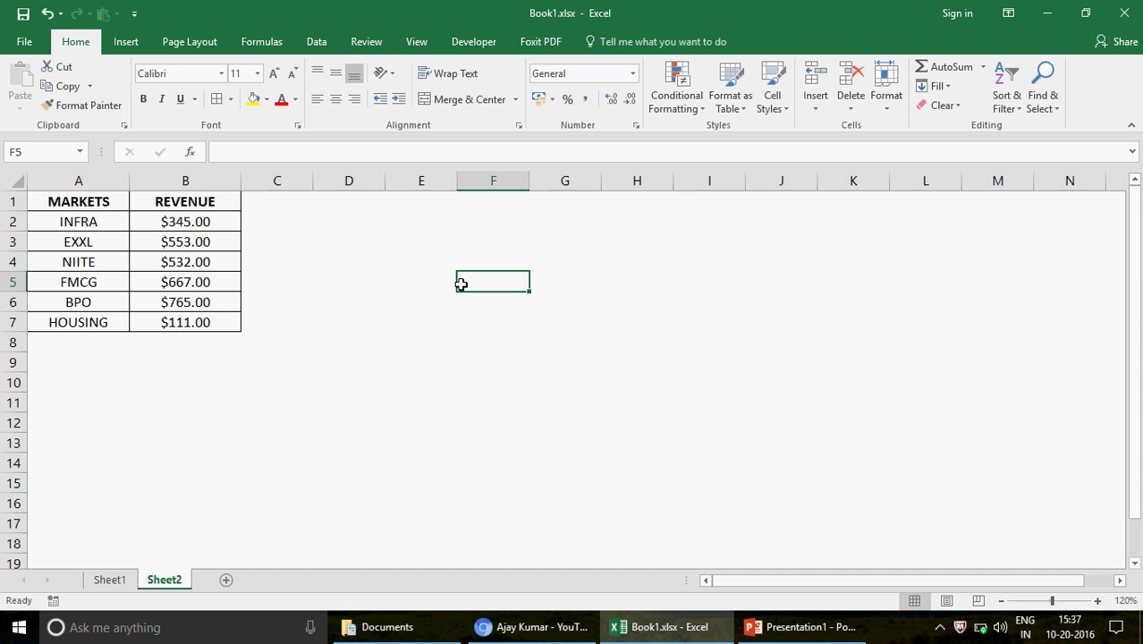
left_click(243, 259)
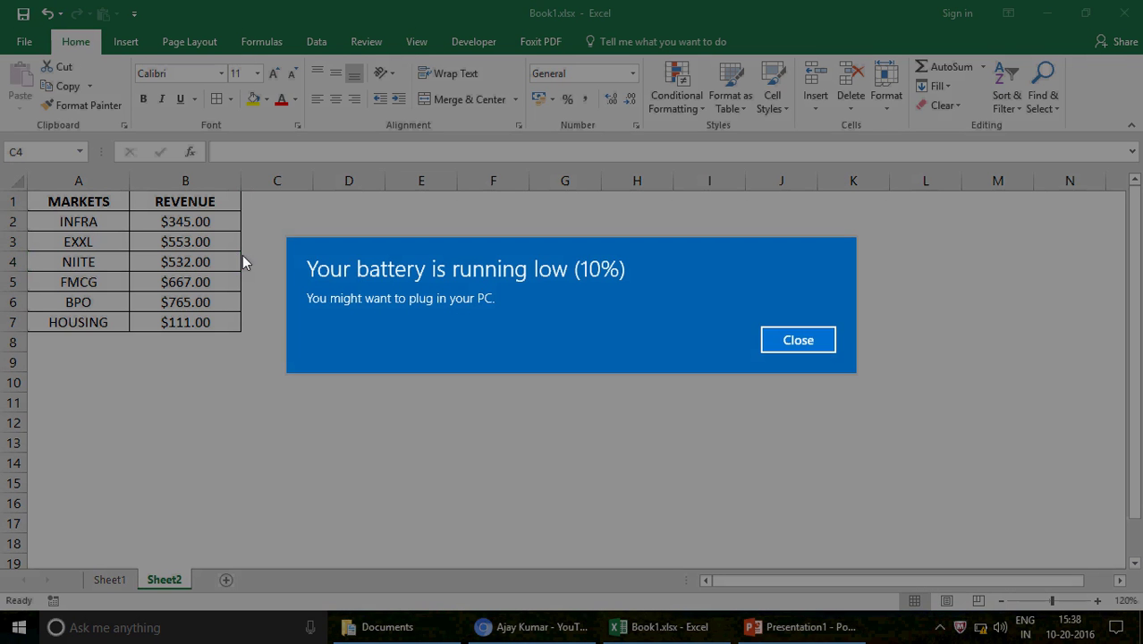
left_click(798, 340)
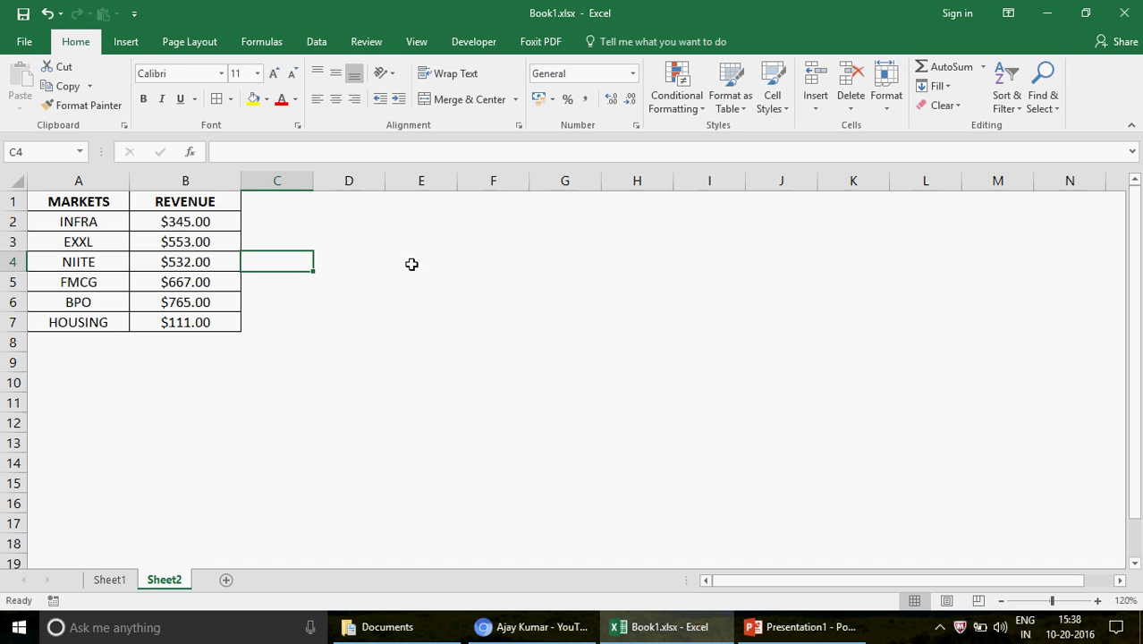
Step: Enter the labels "X AXIS" in cell B13 and "Y AXIS" in cell B14
left_click(144, 448)
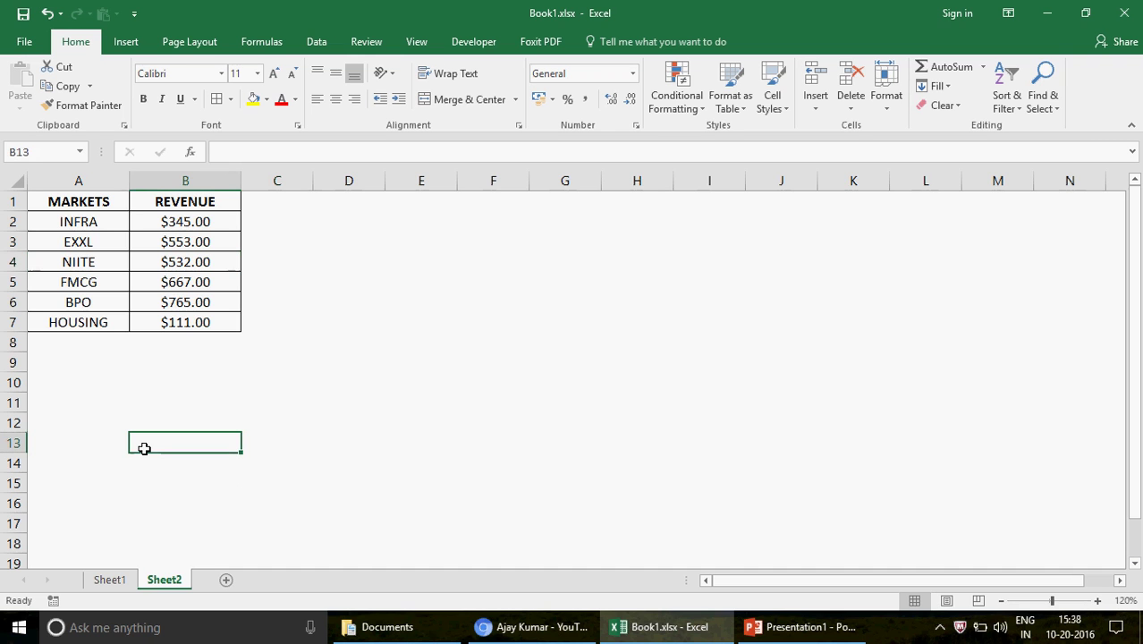
type("X")
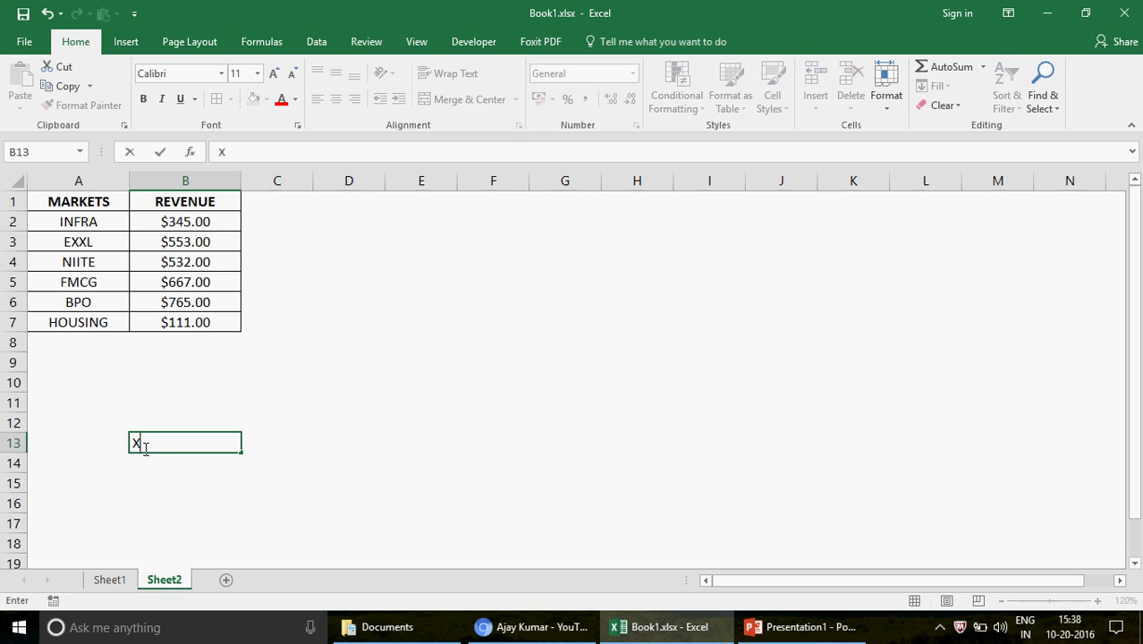
type("-AXIS")
key("Return")
type("Y AXIS")
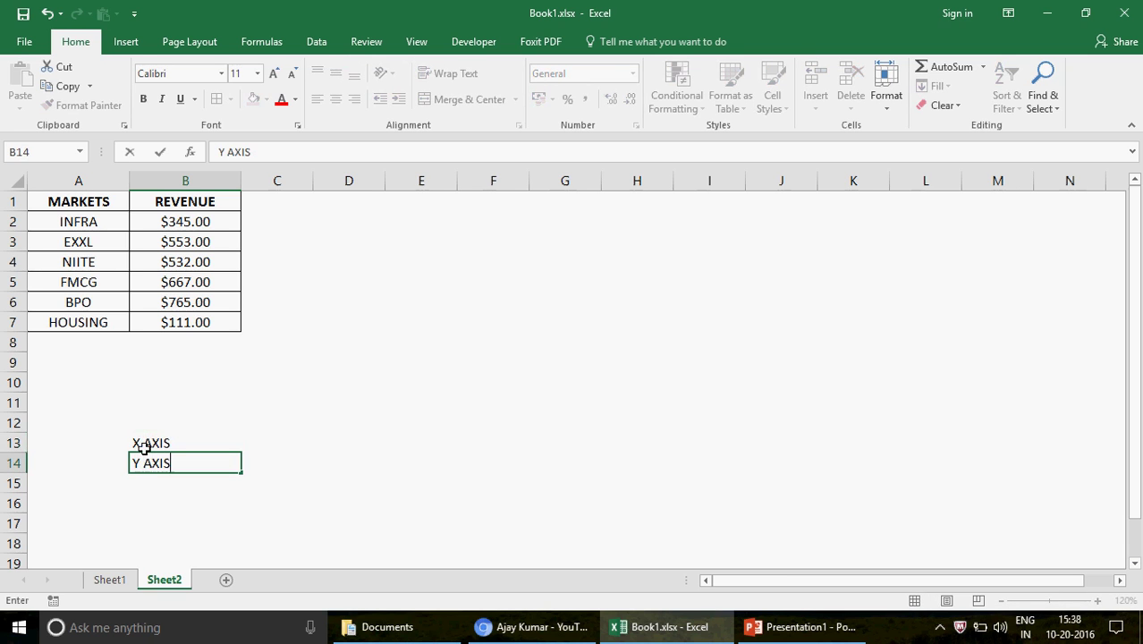
key("Return")
left_click(257, 444)
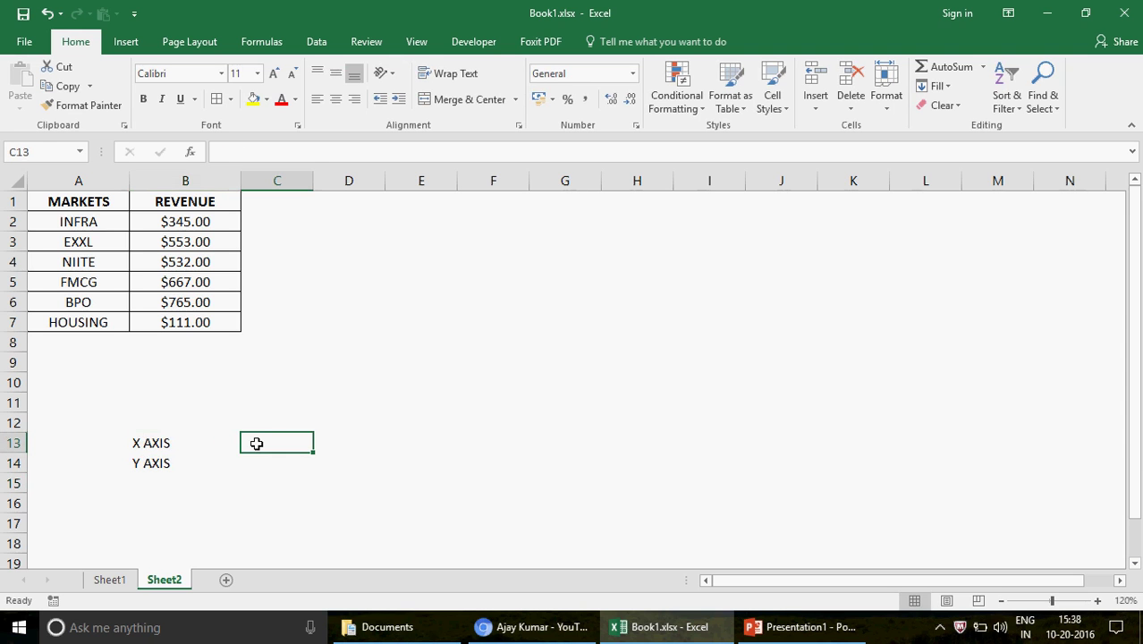
Step: Insert a 2-D clustered column chart from the markets and revenue table and move it slightly up and to the right
mouse_move(96, 199)
left_mouse_down()
mouse_move(242, 308)
mouse_move(226, 323)
left_mouse_up()
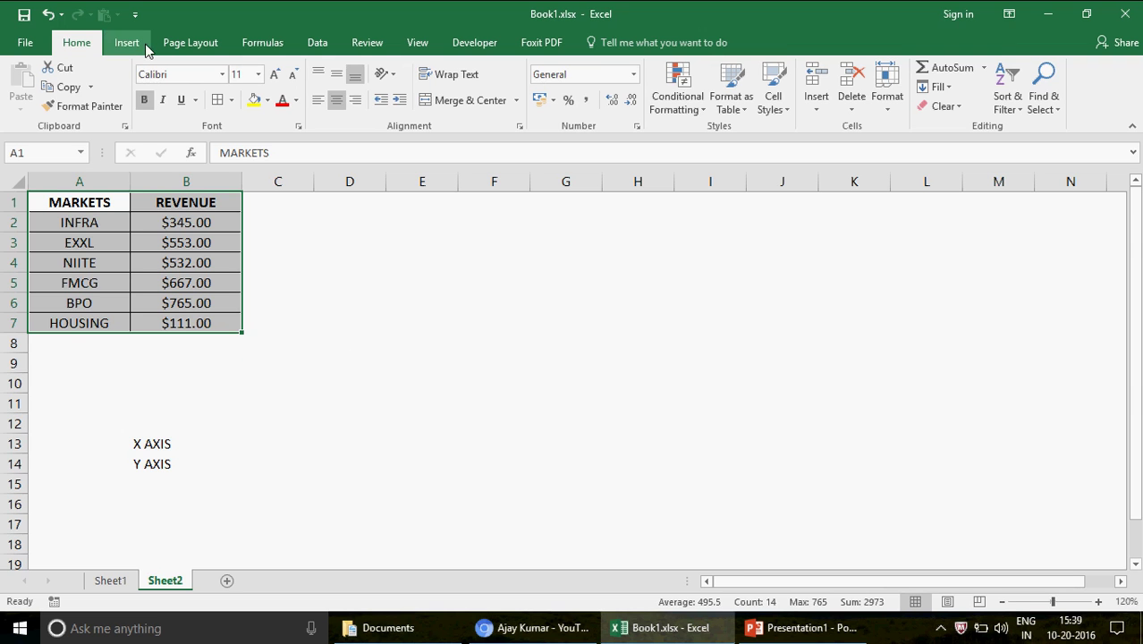
left_click(404, 225)
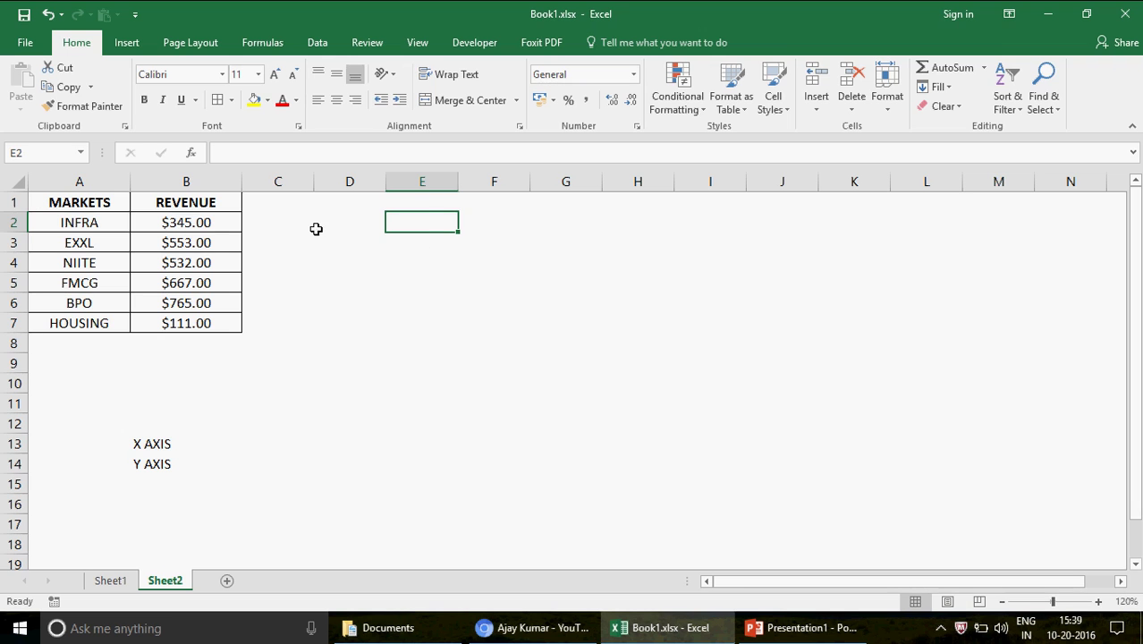
left_click(110, 250)
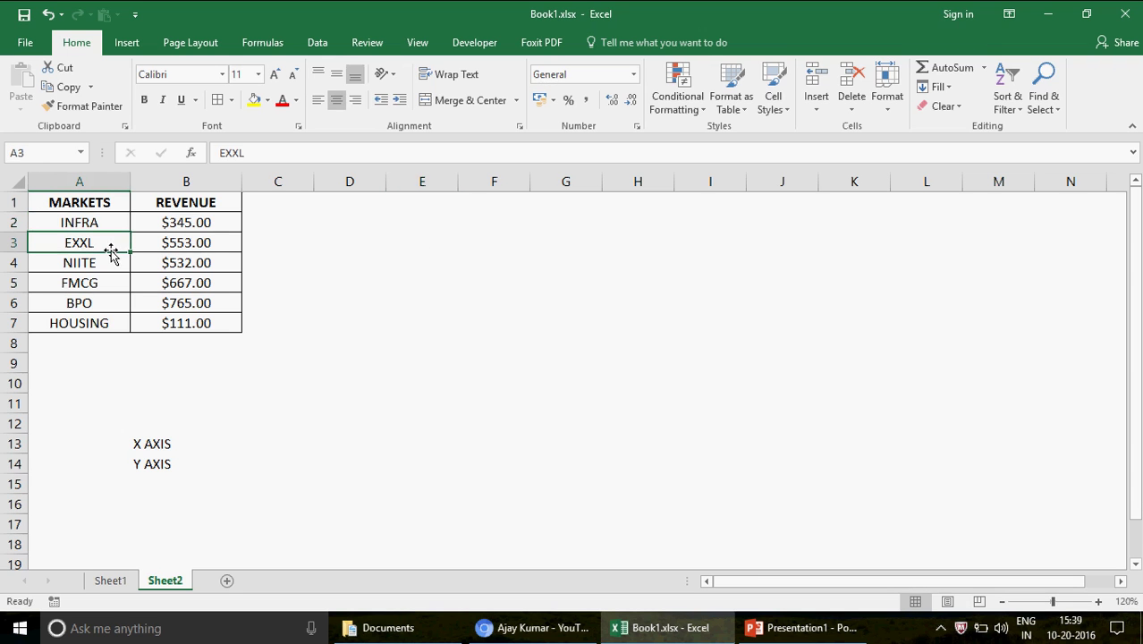
left_click(128, 45)
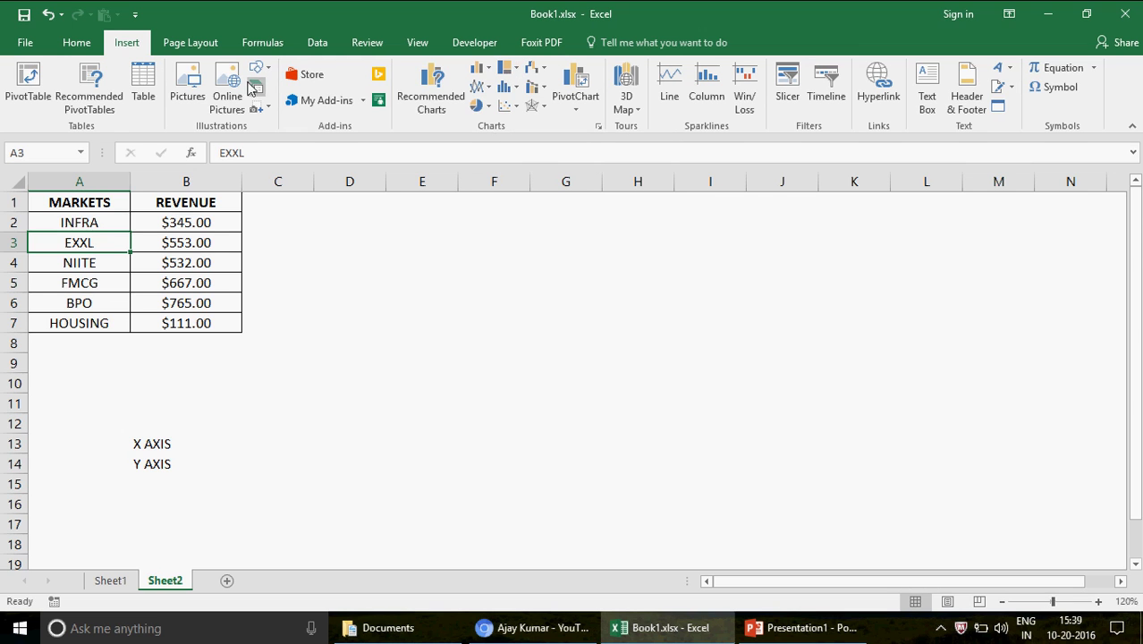
left_click(484, 81)
left_click(487, 72)
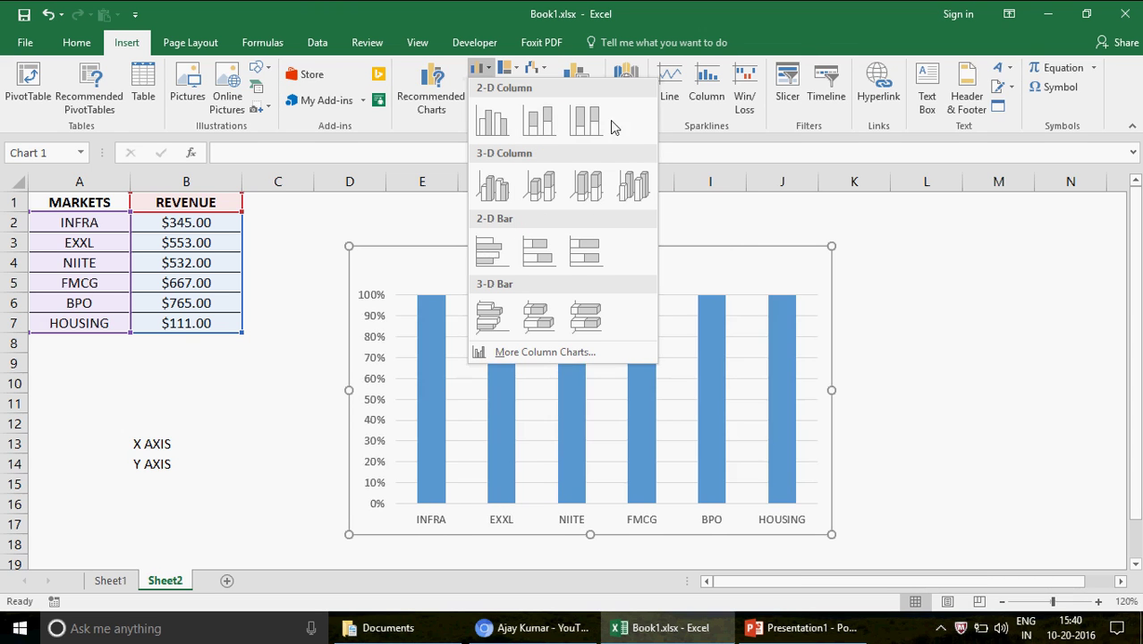
left_click(493, 123)
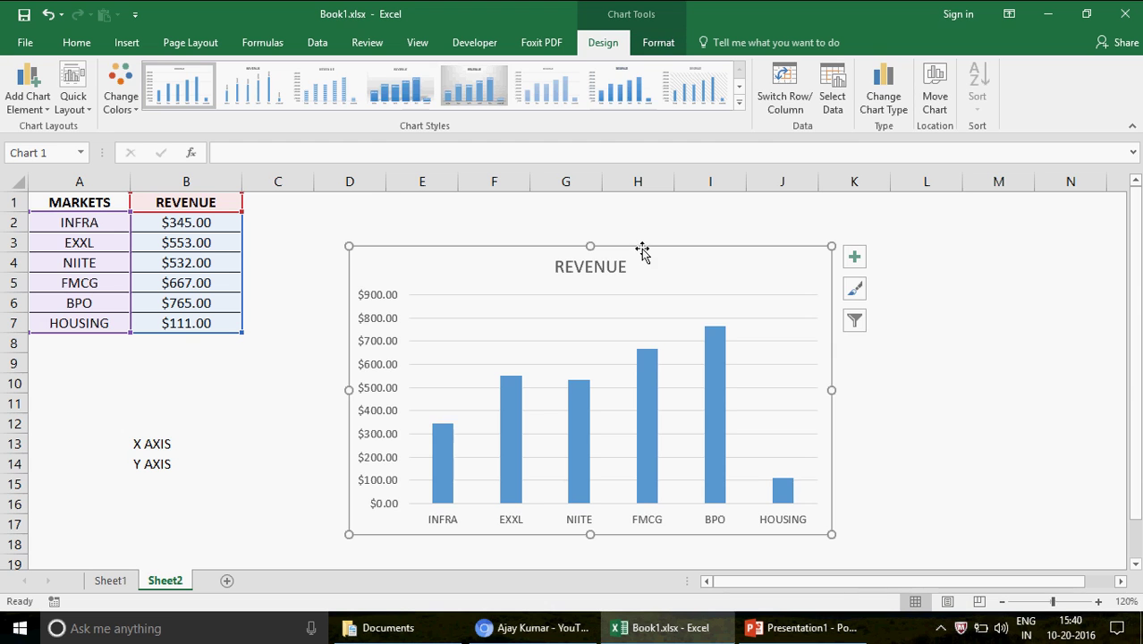
left_click_drag(643, 250, 660, 221)
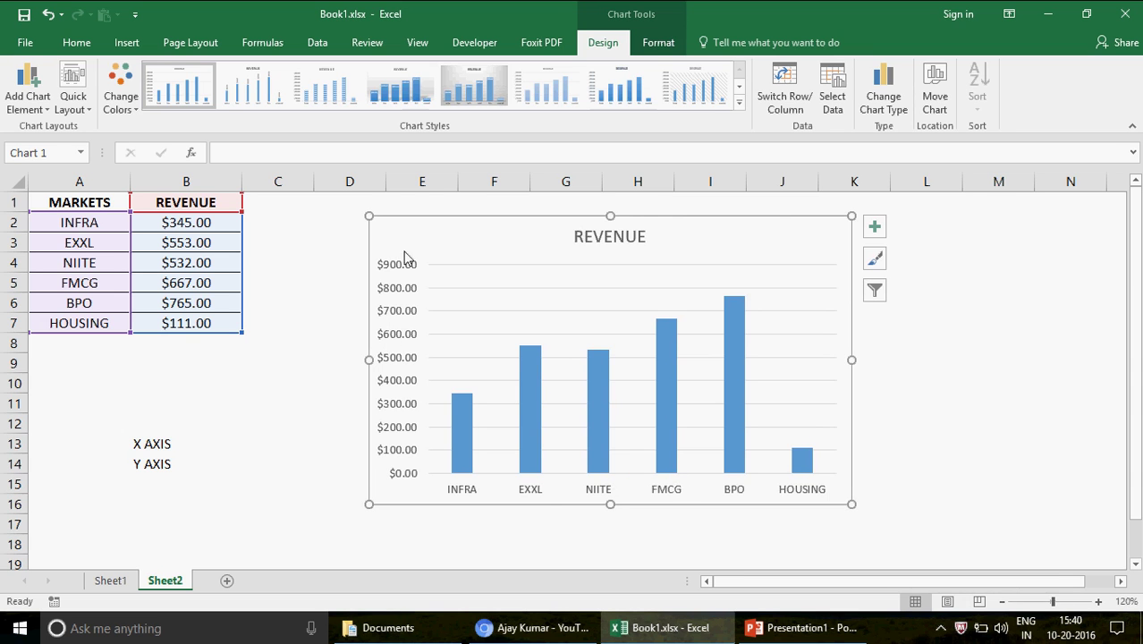
Step: Delete the revenue column chart from Sheet2
left_click(459, 526)
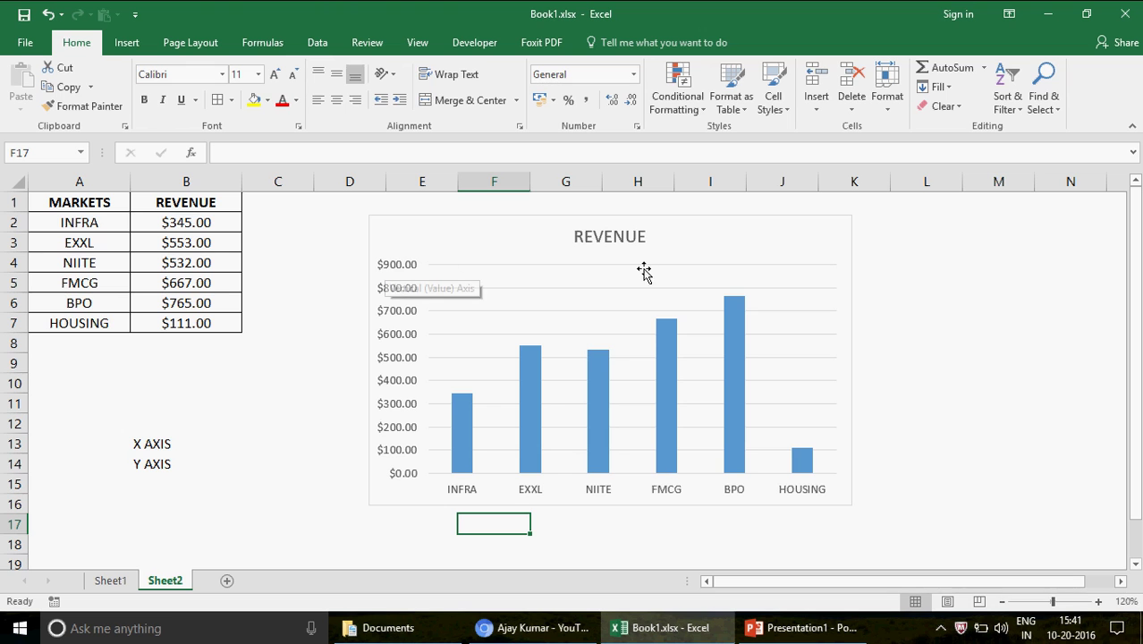
left_click(676, 217)
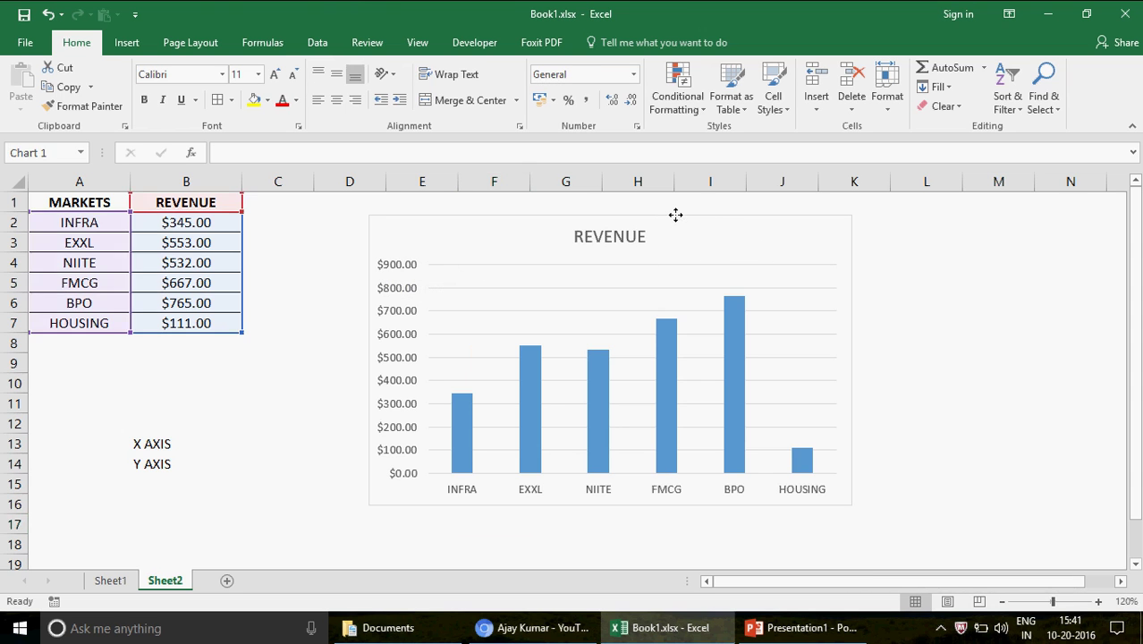
left_click(98, 262)
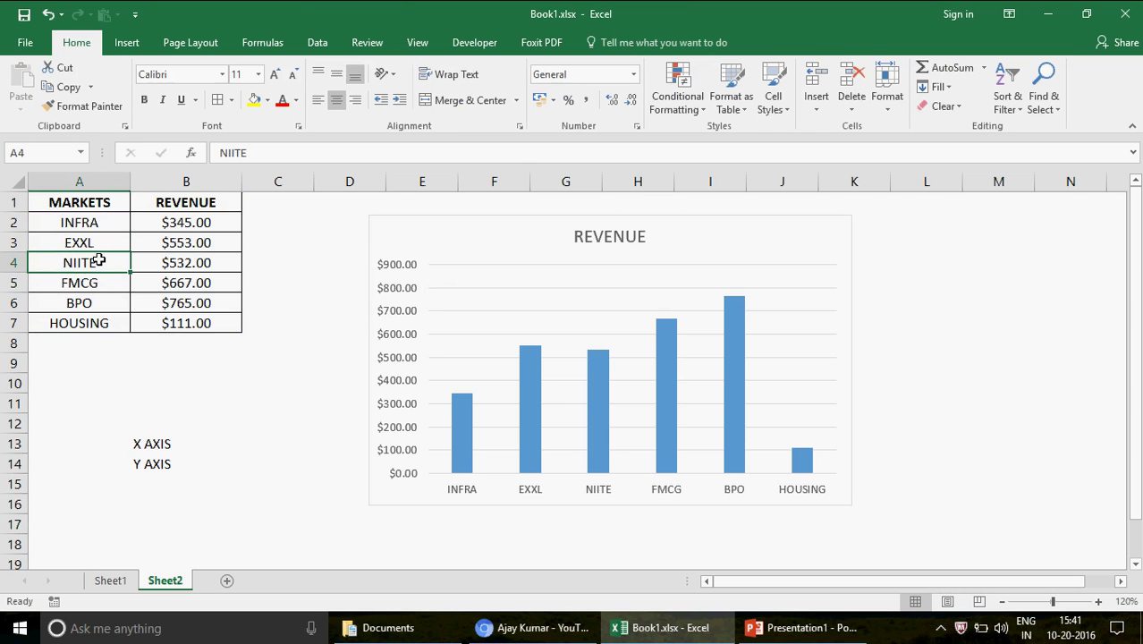
left_click(506, 216)
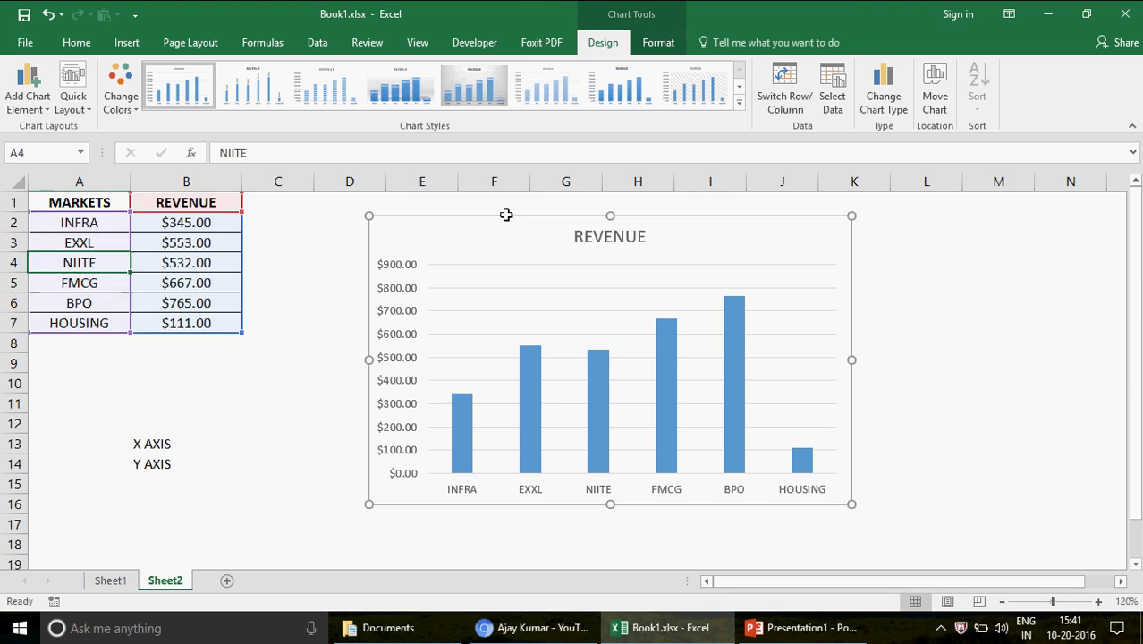
key("Delete")
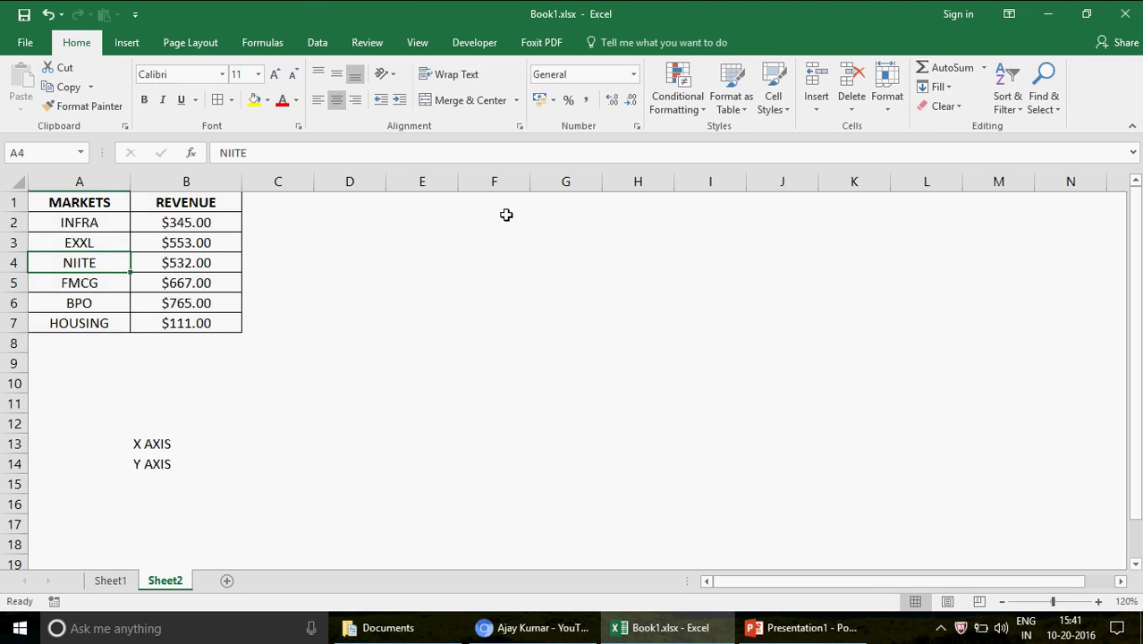
Step: Insert an empty 2-D clustered column chart with the blank cell F3 selected instead of the data table
left_click(456, 247)
left_click(523, 245)
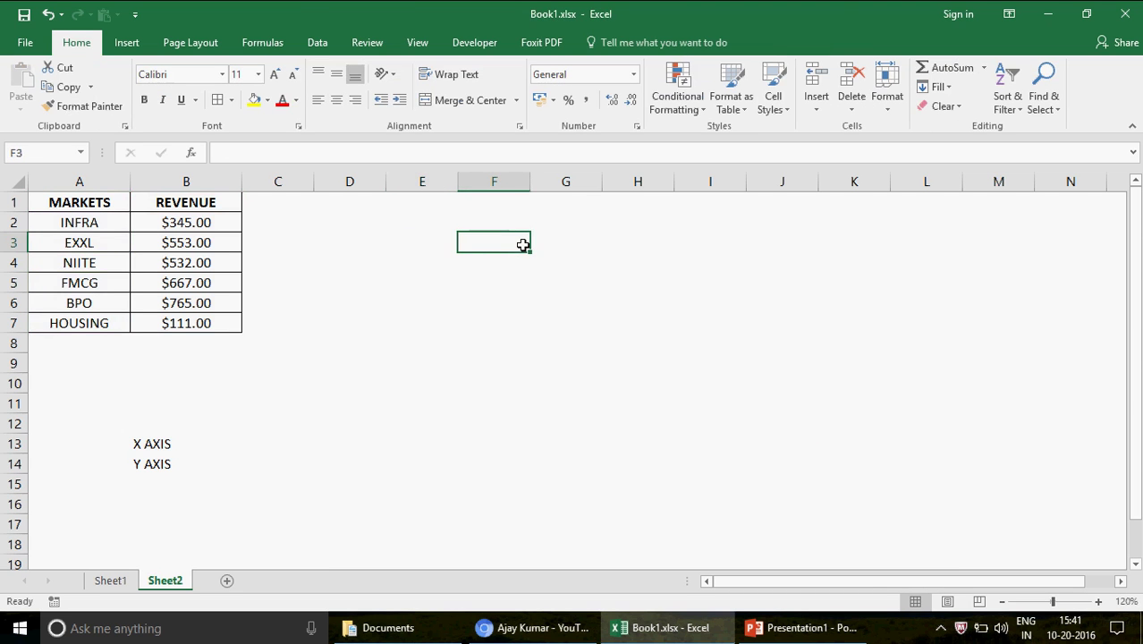
left_click(131, 49)
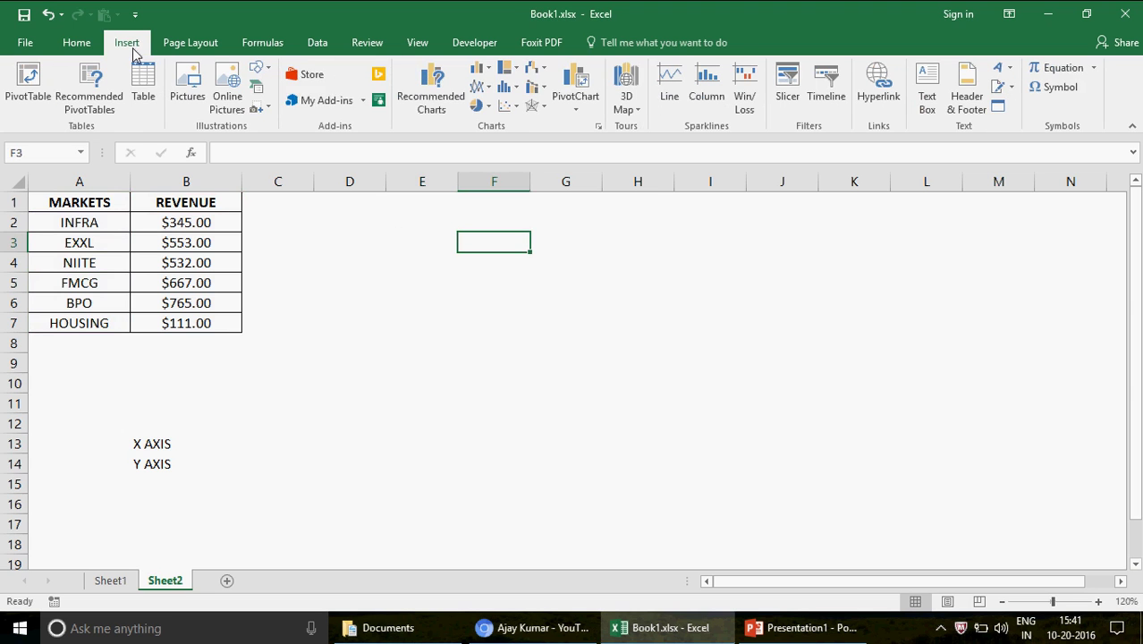
left_click(486, 71)
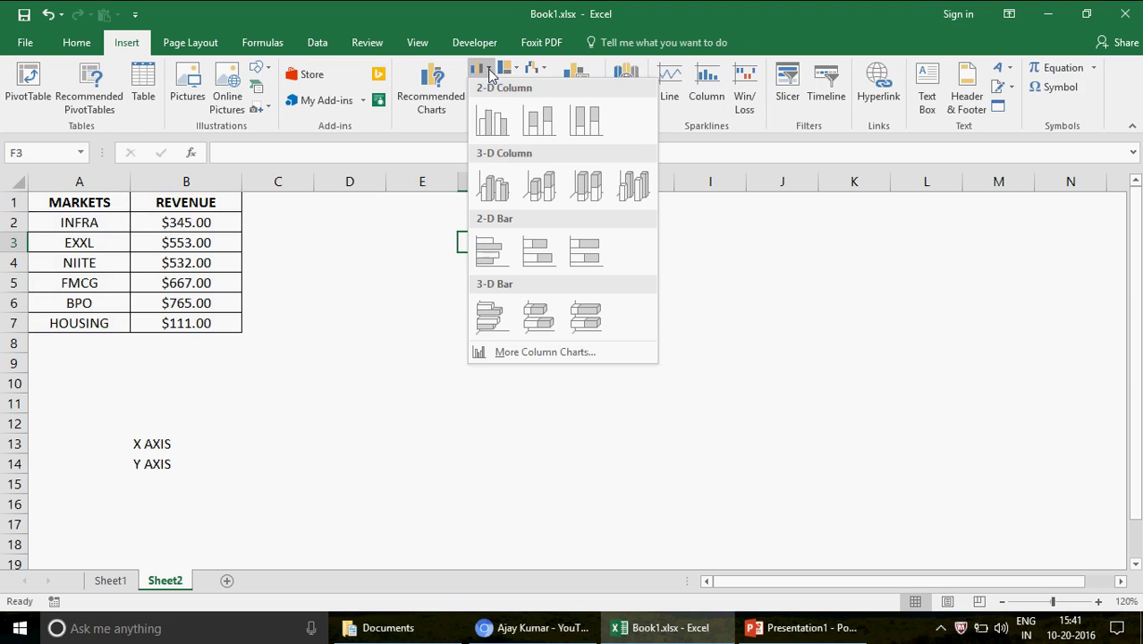
left_click(494, 118)
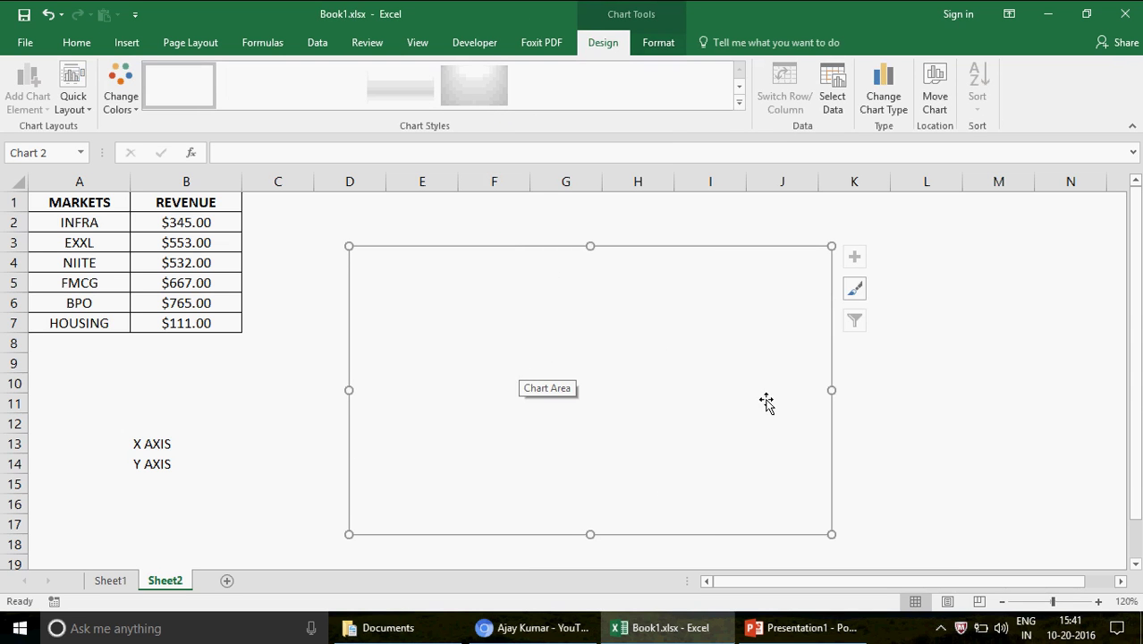
left_click(452, 207)
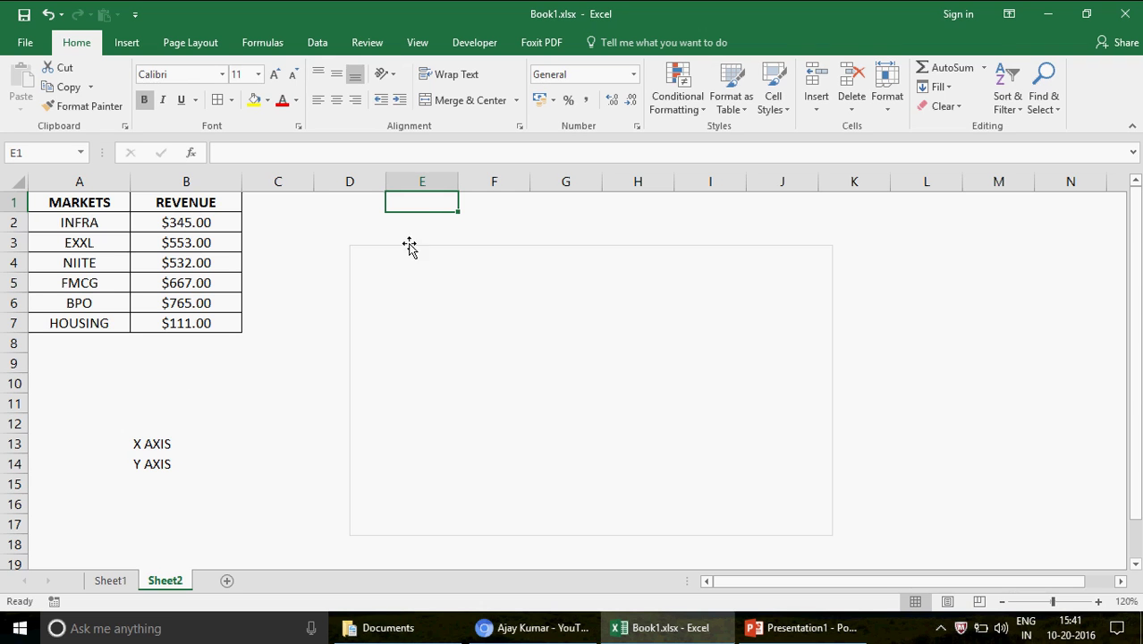
left_click(500, 220)
left_click(590, 246)
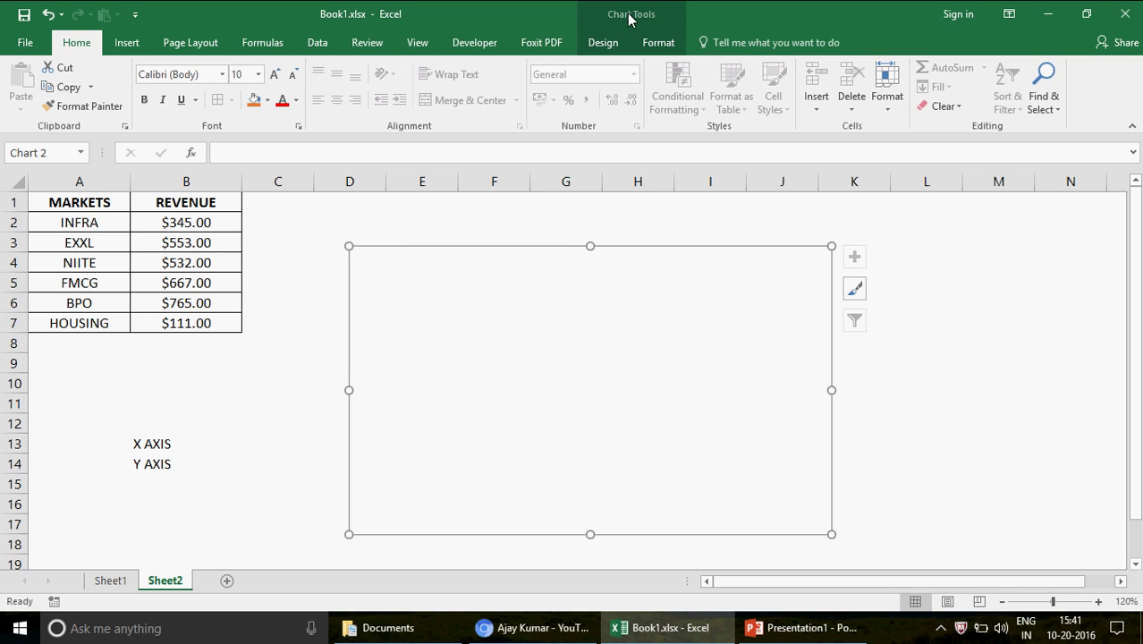
left_click(745, 216)
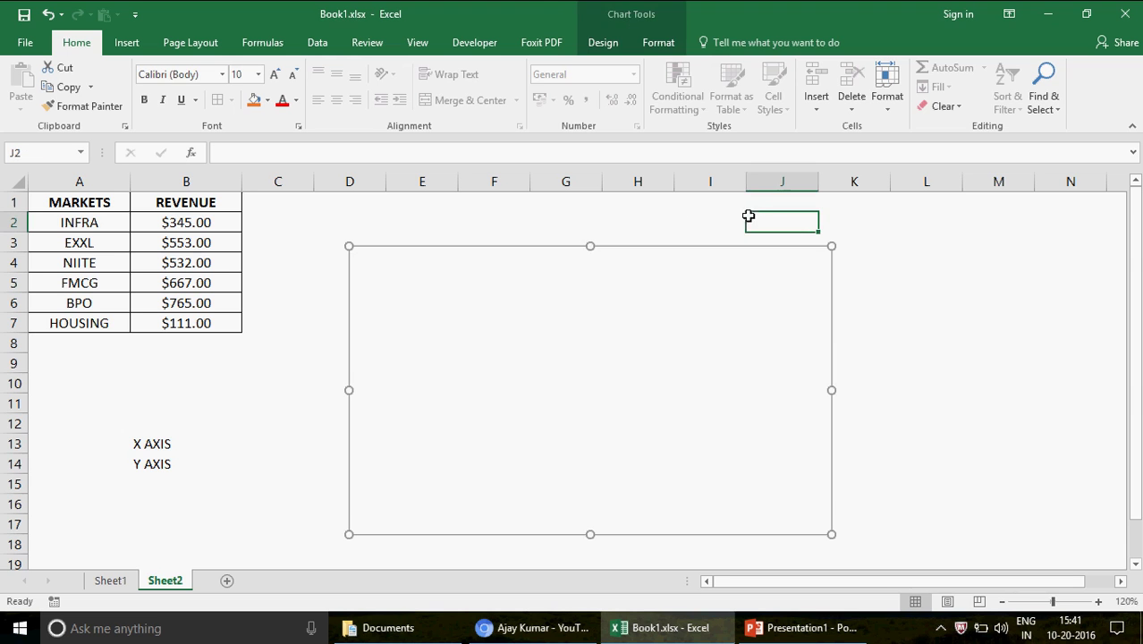
left_click(967, 221)
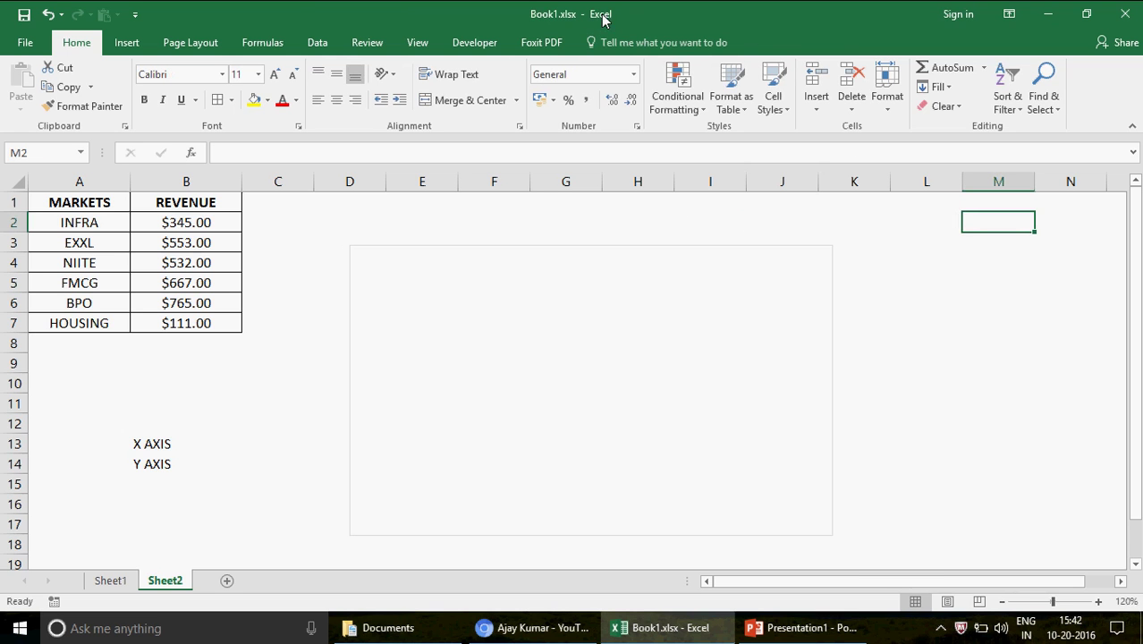
Step: Set the empty chart's data range to =Sheet2!$A$1:$B$7 and move the chart slightly up and to the right
left_click(587, 268)
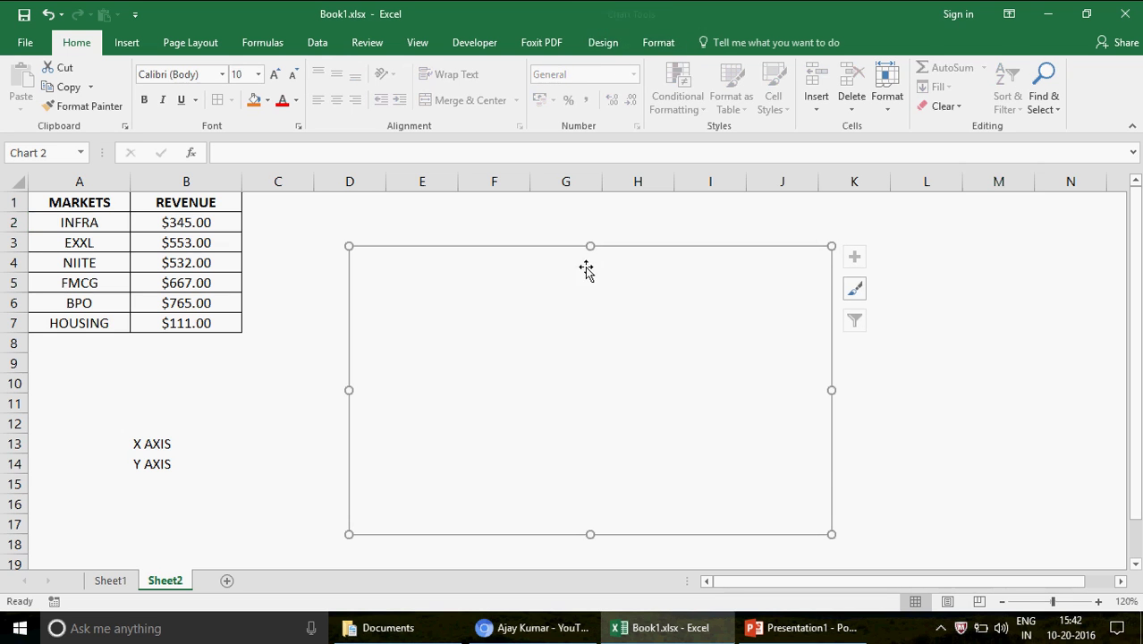
left_click(606, 45)
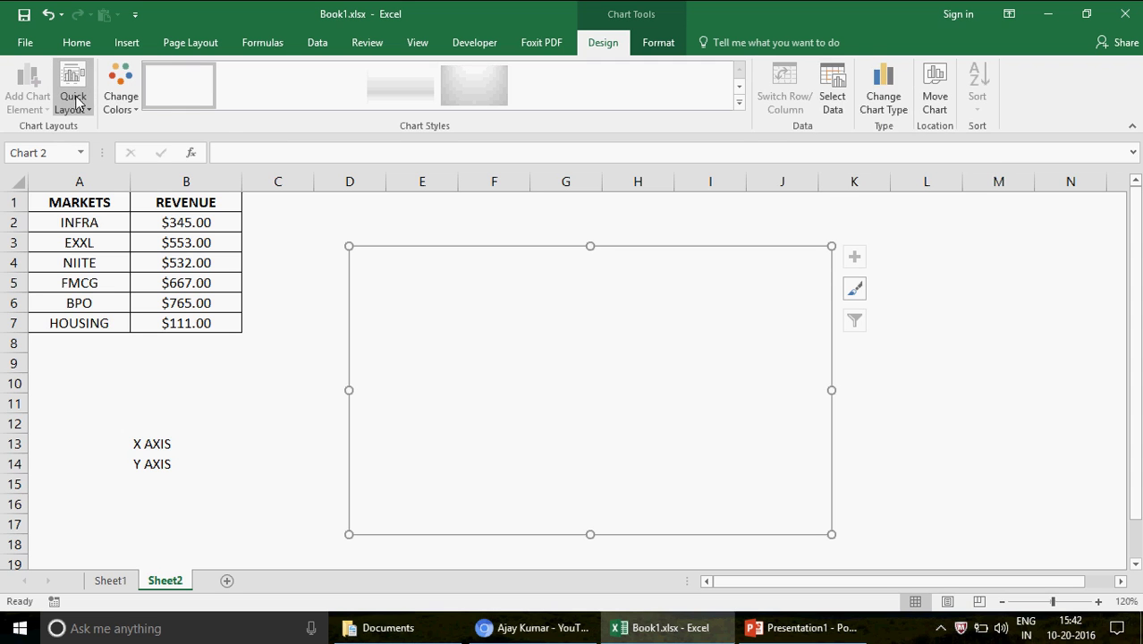
left_click(832, 97)
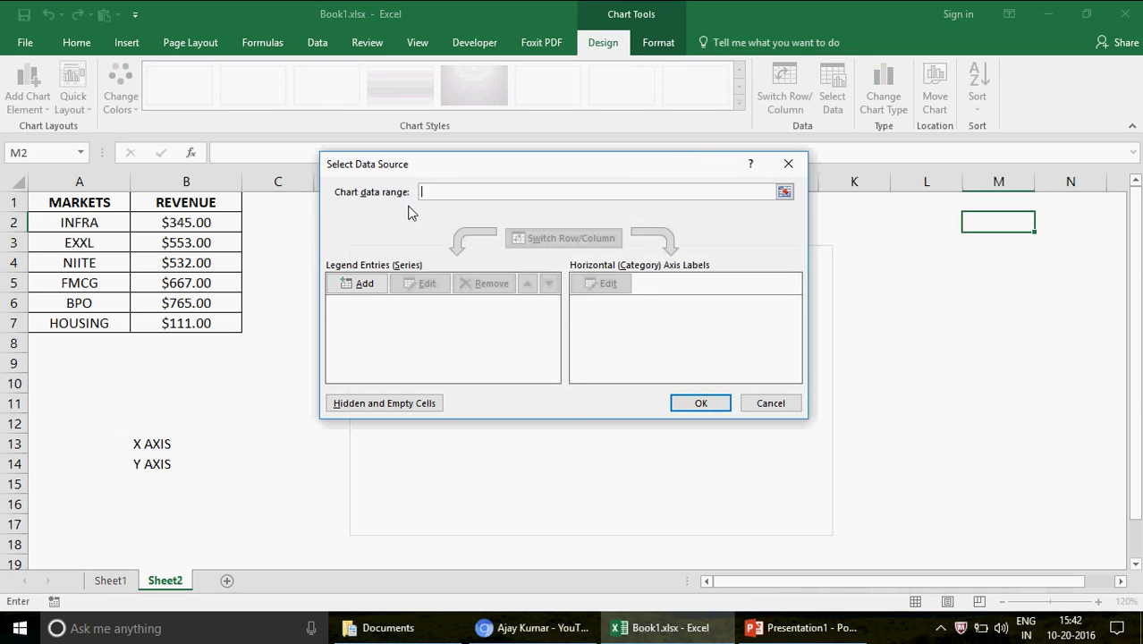
left_click(71, 203)
left_click_drag(72, 203, 224, 322)
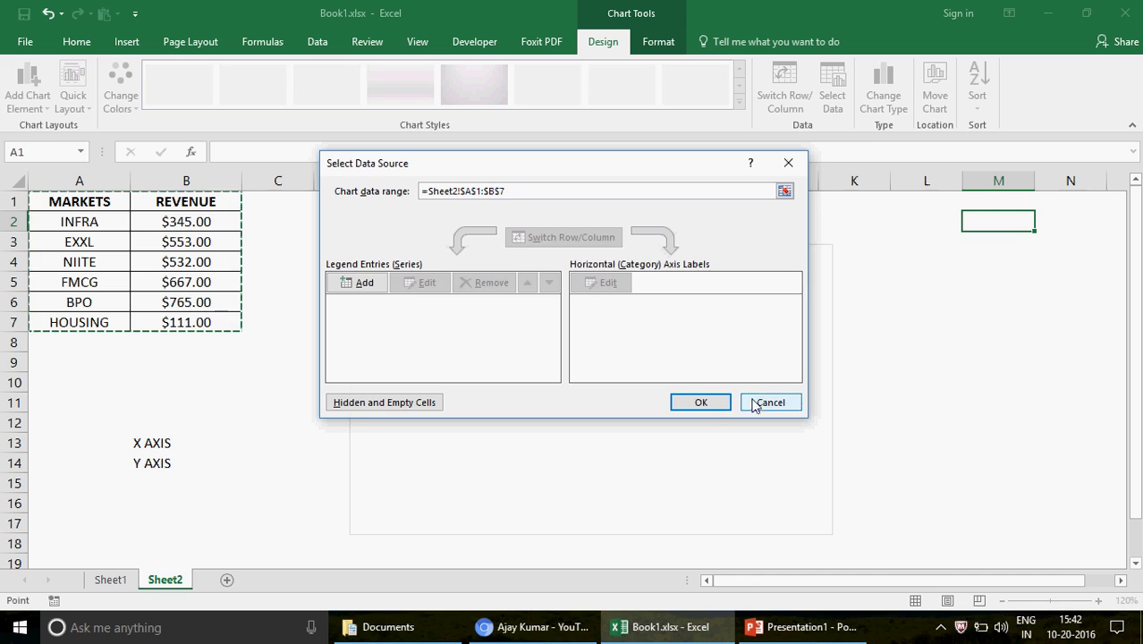
left_click(703, 403)
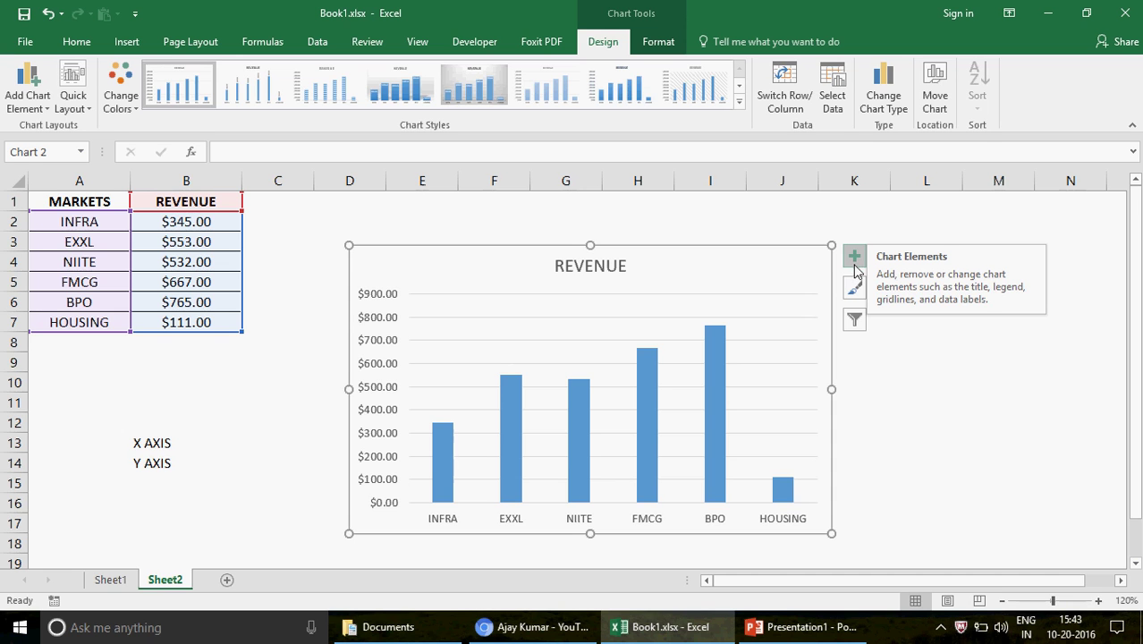
left_click_drag(694, 248, 715, 224)
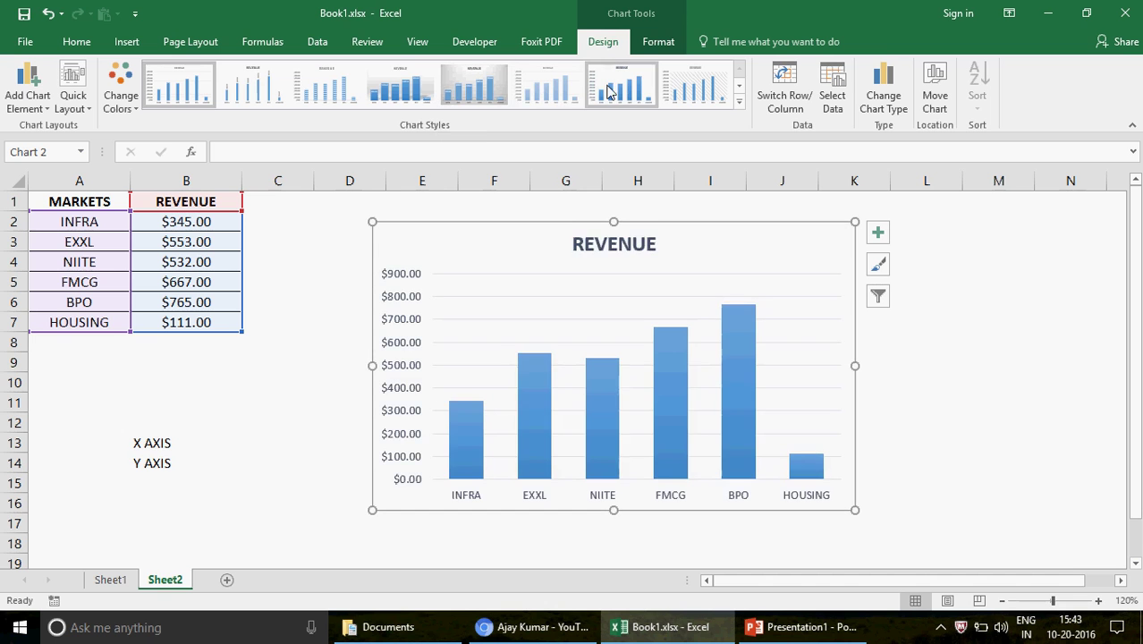
left_click(739, 101)
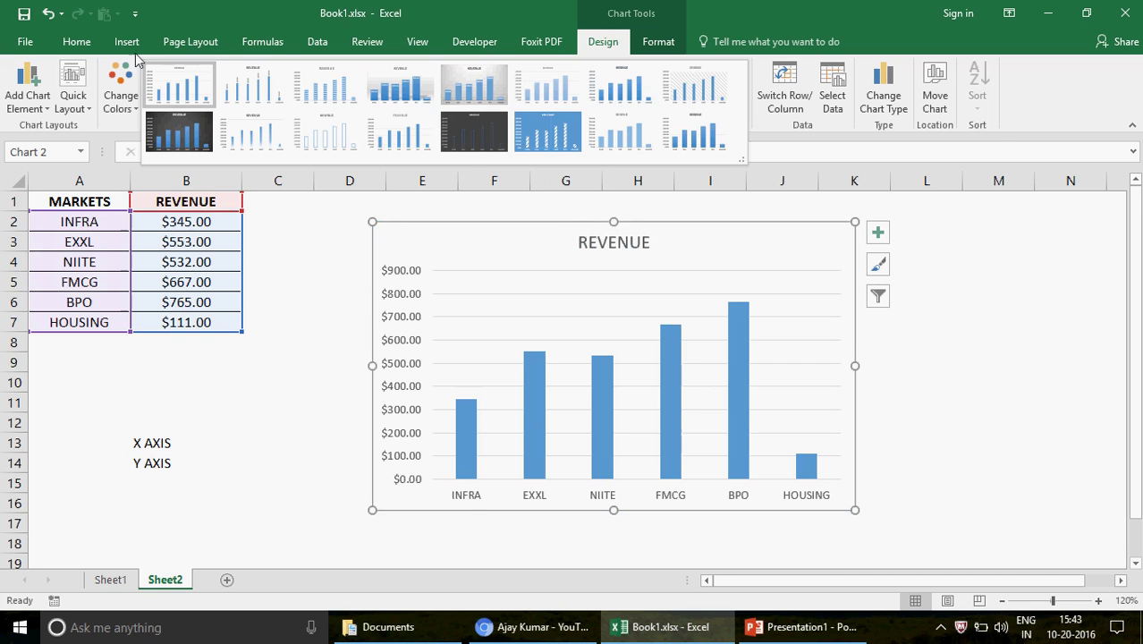
left_click(84, 44)
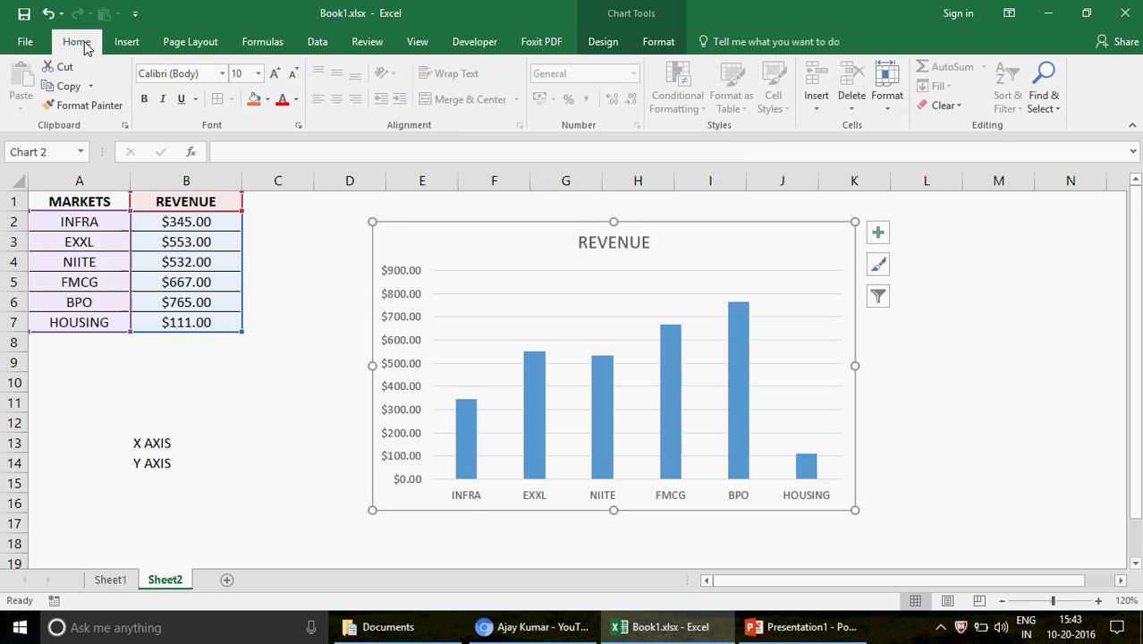
left_click(267, 105)
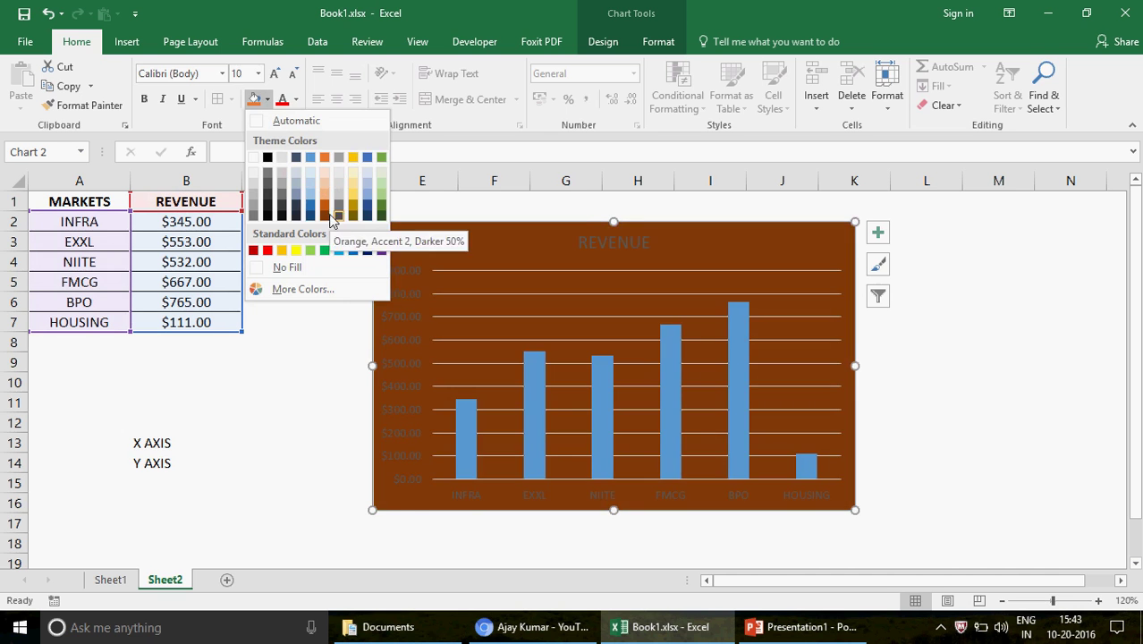
left_click(663, 224)
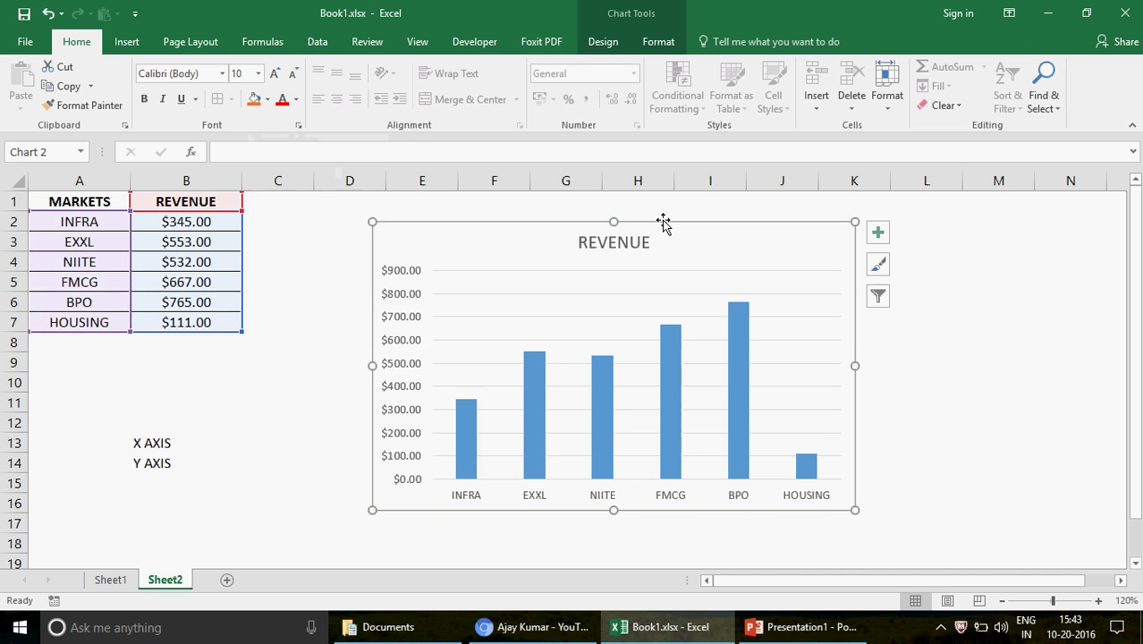
Step: Try chart Style 4 on the revenue column chart and undo the style change
left_click(606, 45)
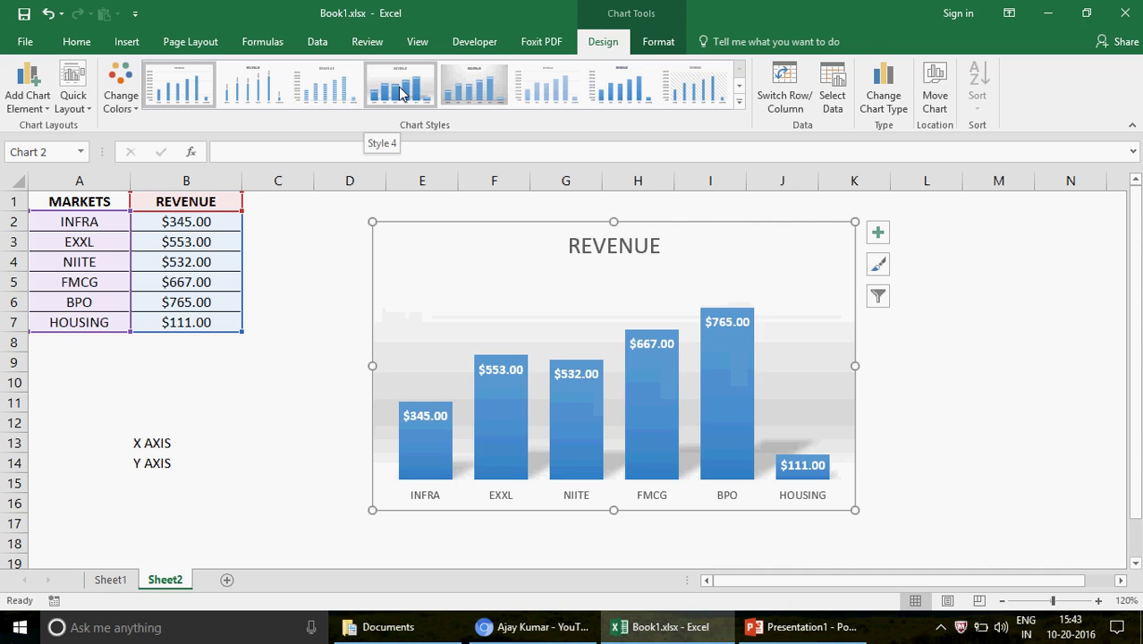
left_click(399, 88)
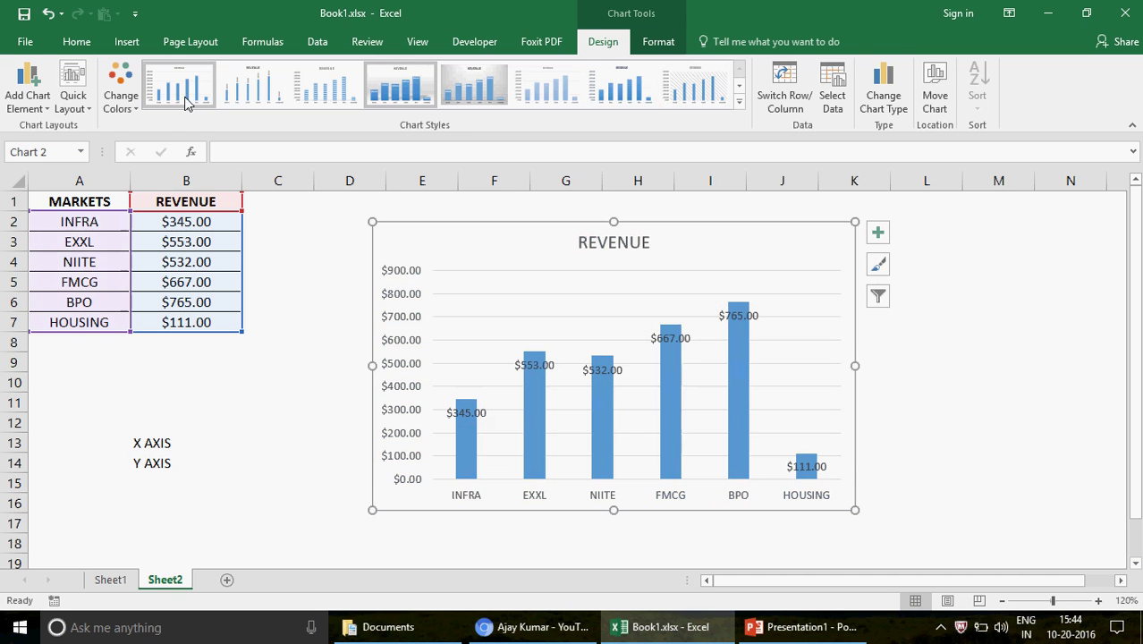
left_click(264, 338)
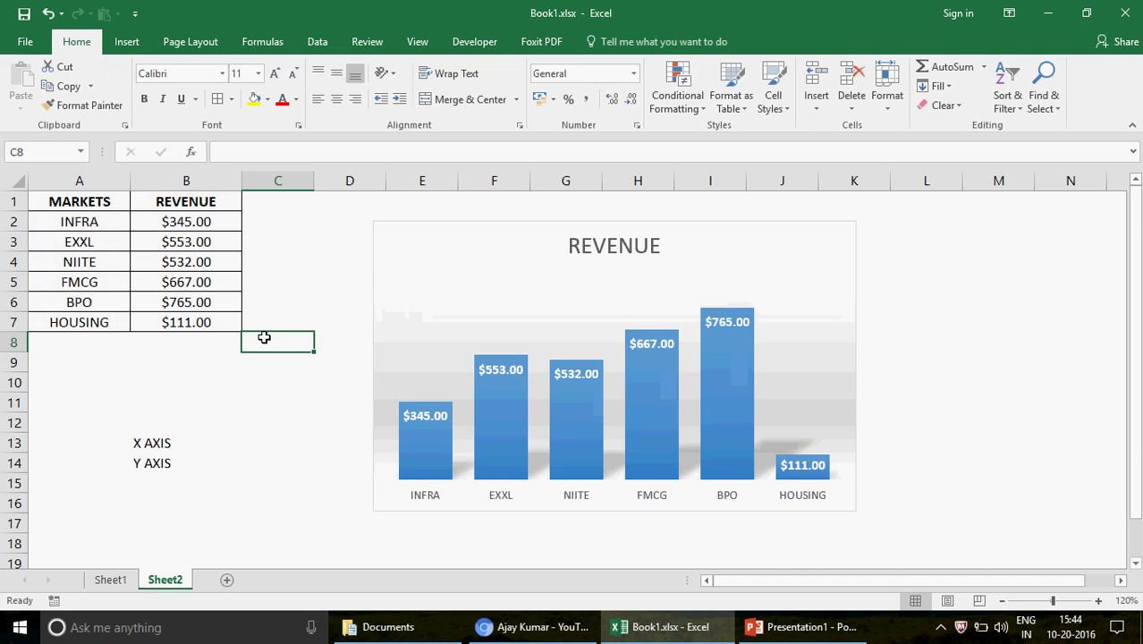
key("ctrl+z")
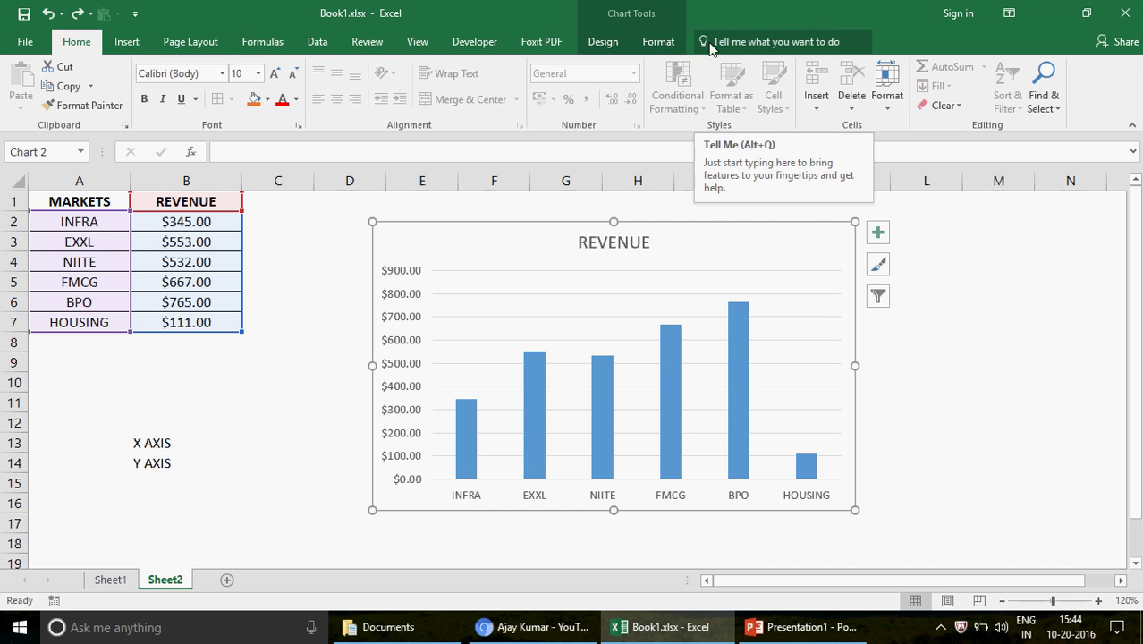
Step: Turn the revenue chart's title element off and back on
left_click(877, 233)
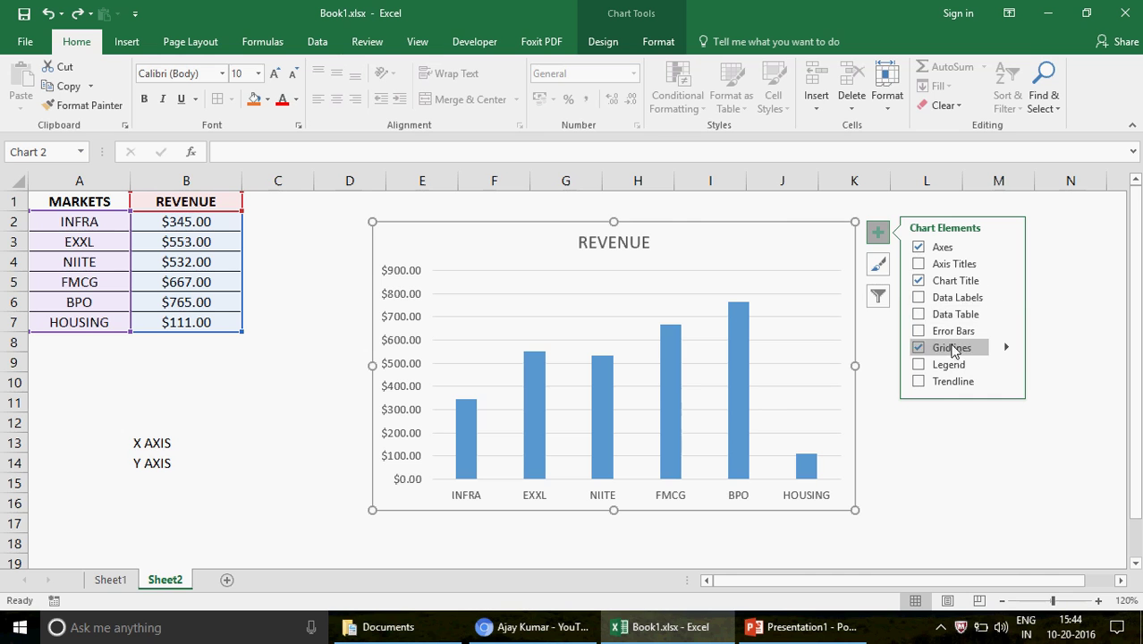
left_click(921, 284)
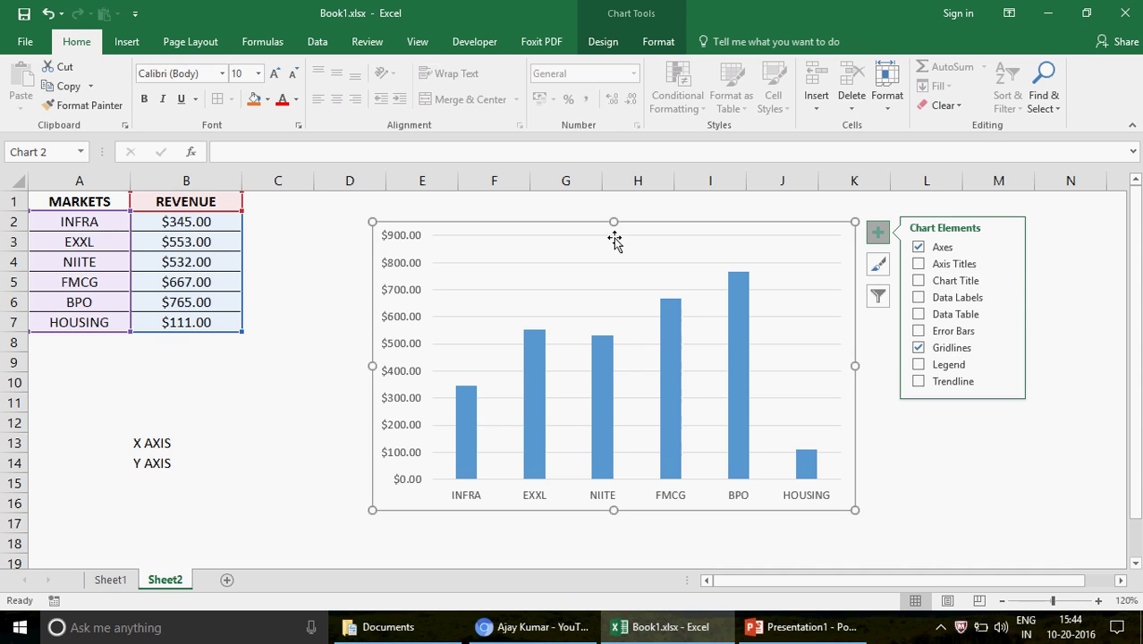
left_click(921, 283)
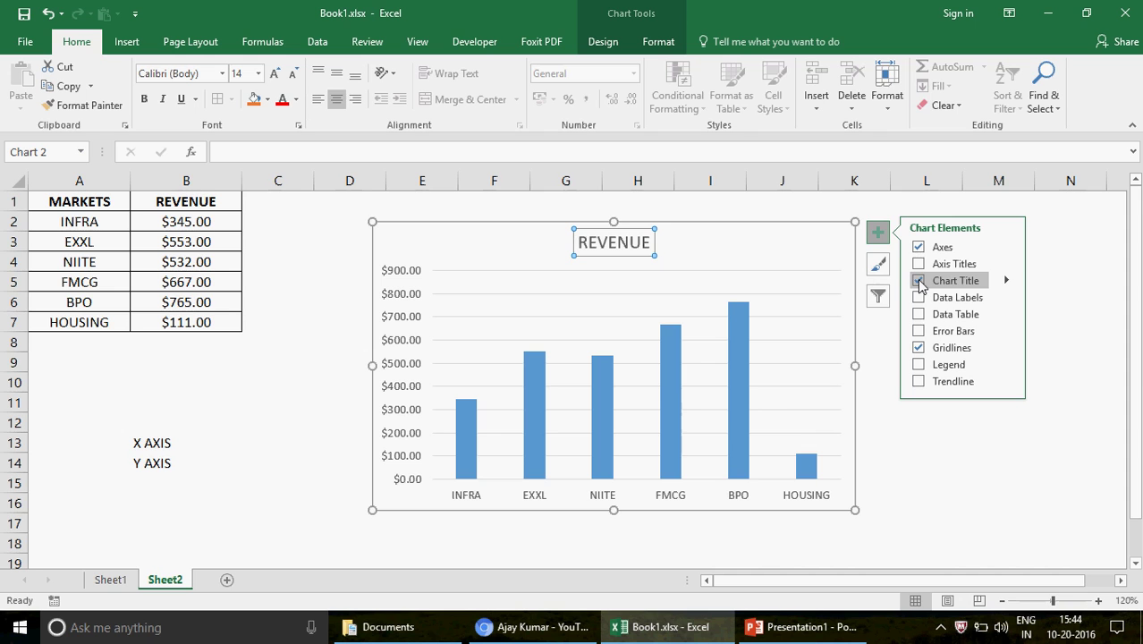
Step: Change the chart title to "REVENUE FOR YEAR 2015"
left_click(648, 242)
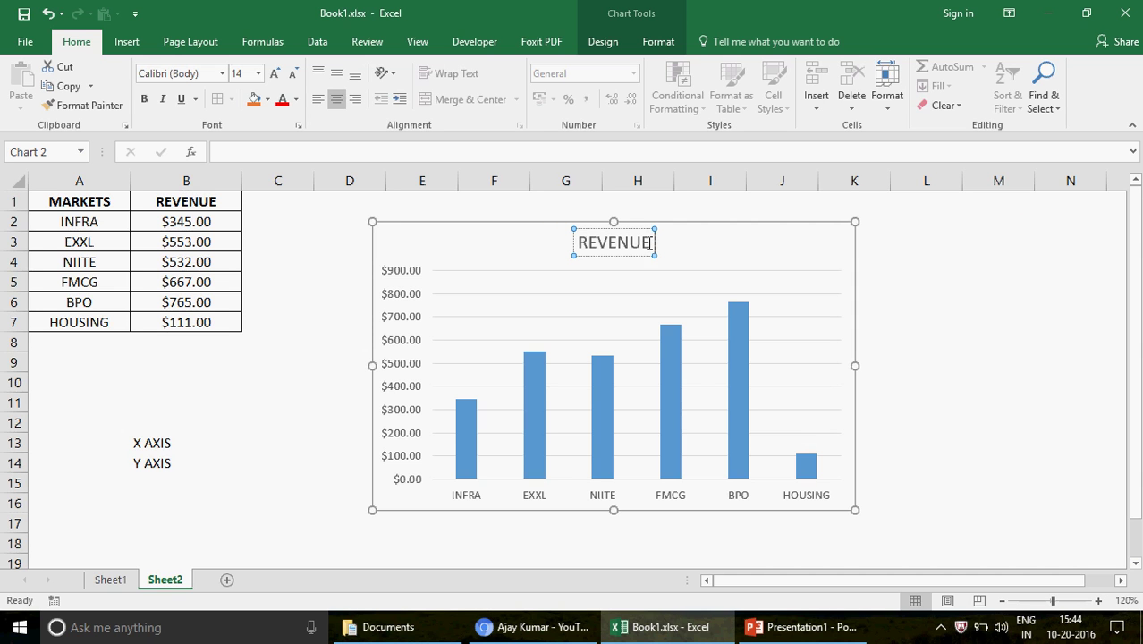
type("FOR")
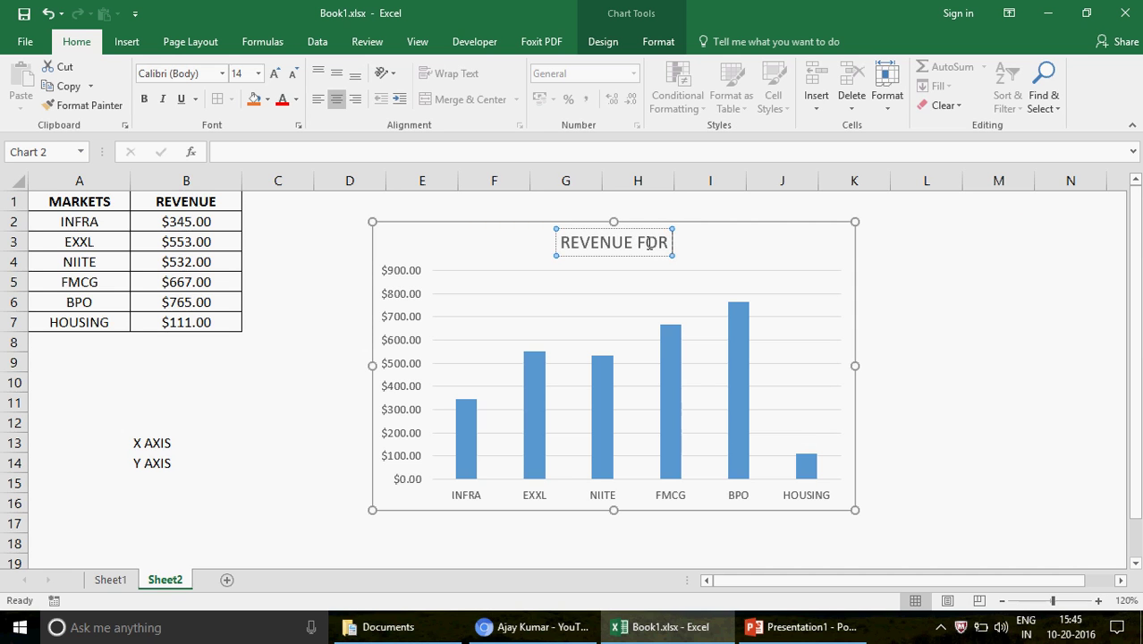
type(" YEAR")
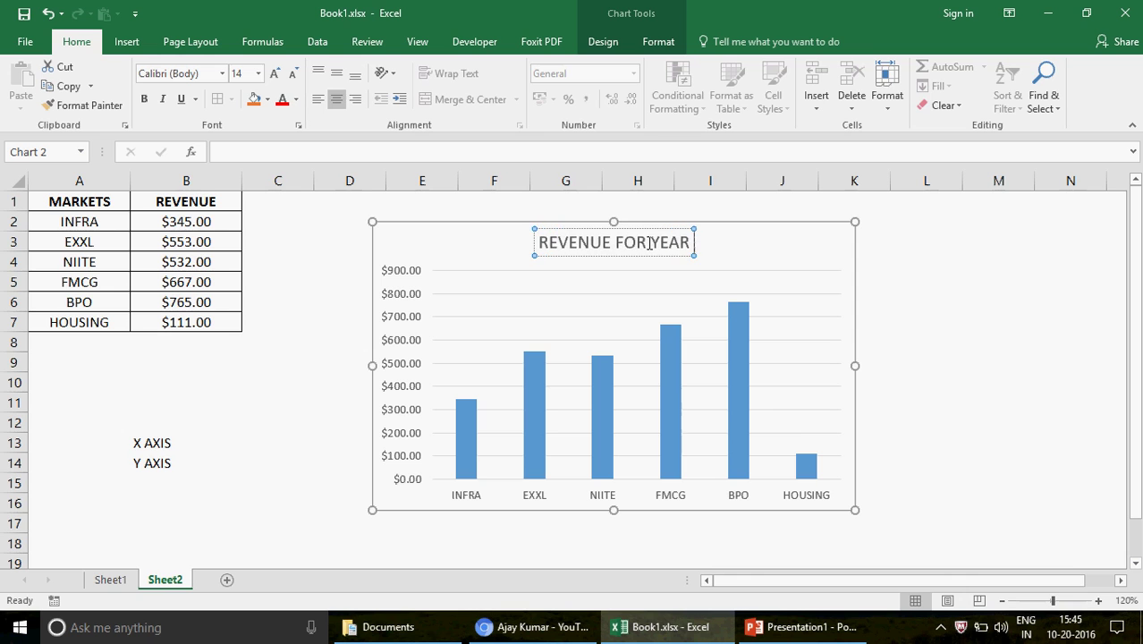
type(" 20")
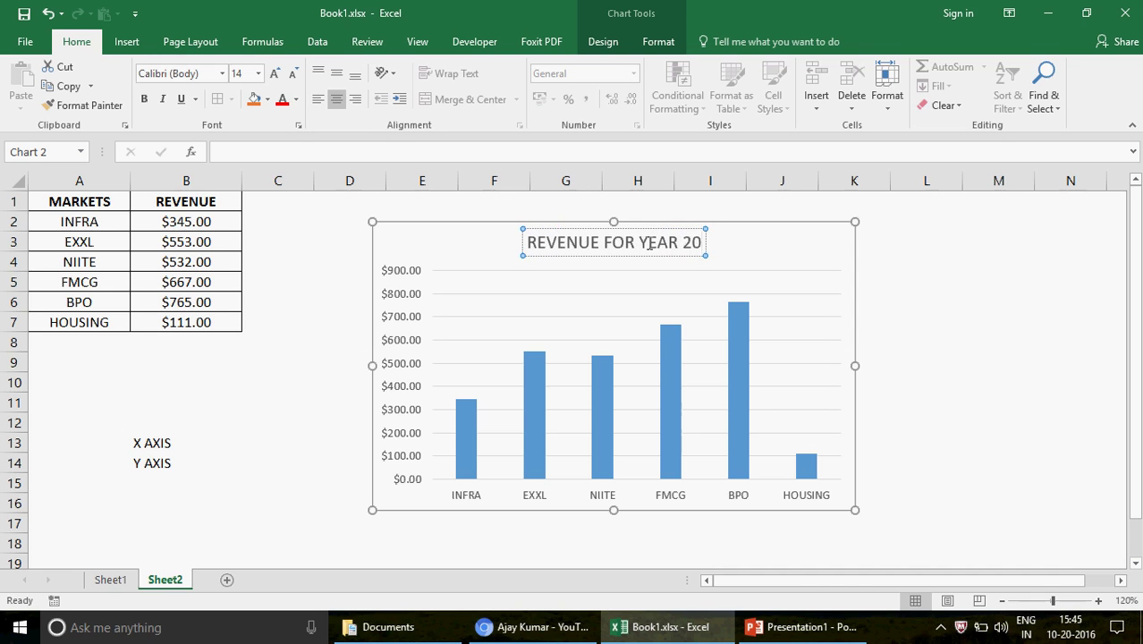
type("15")
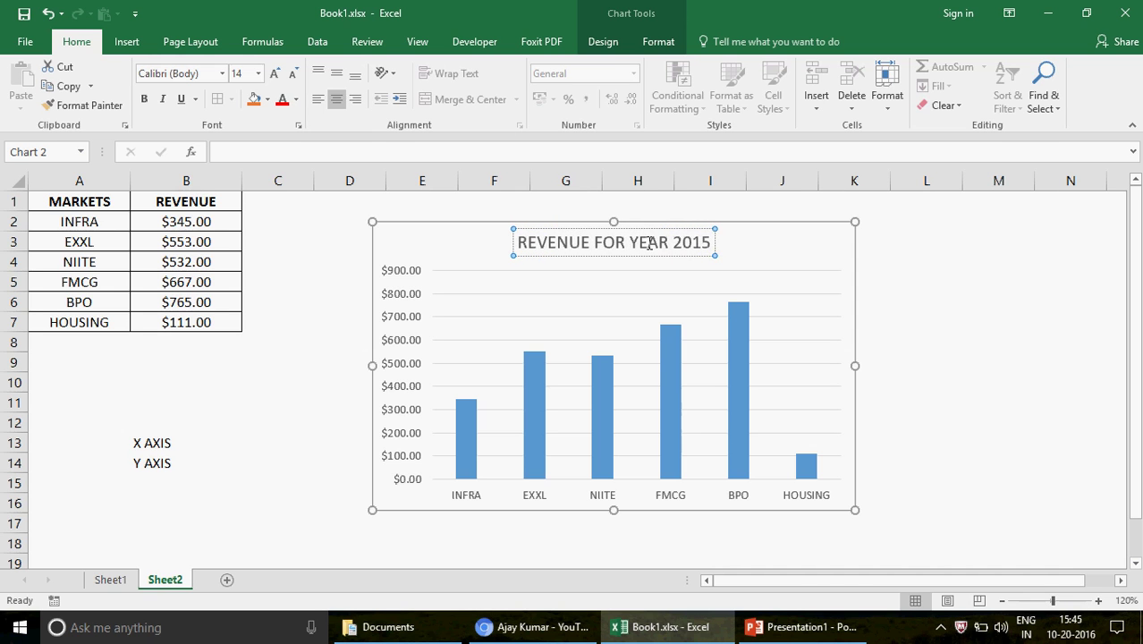
left_click(809, 255)
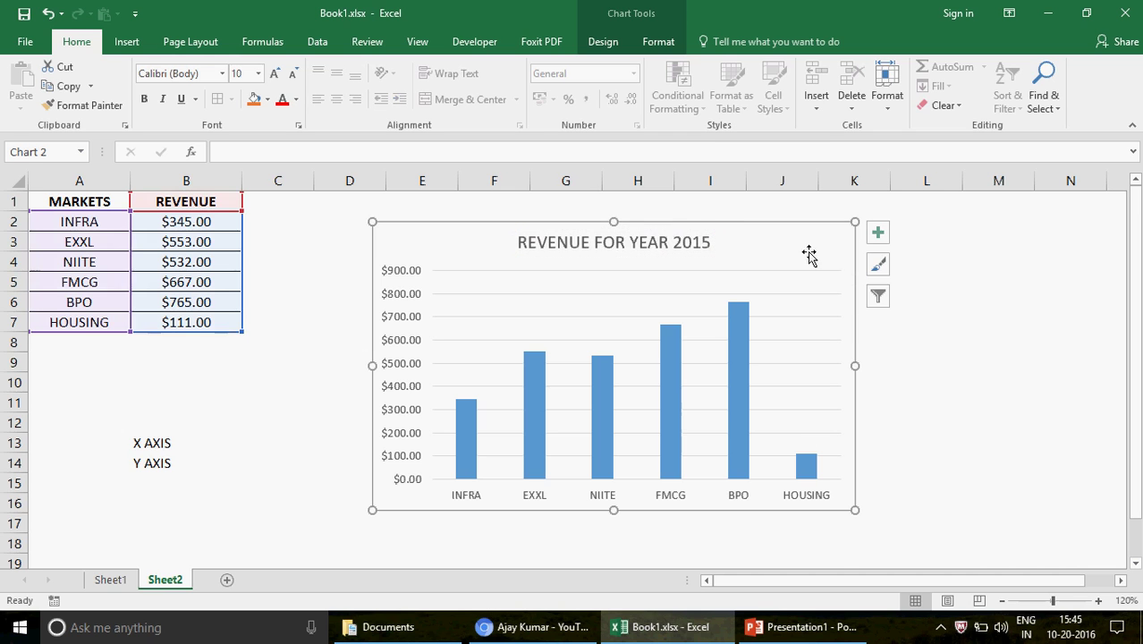
Step: Try an orange fill on the chart title, look at white for its text, and undo the fill
left_click(620, 253)
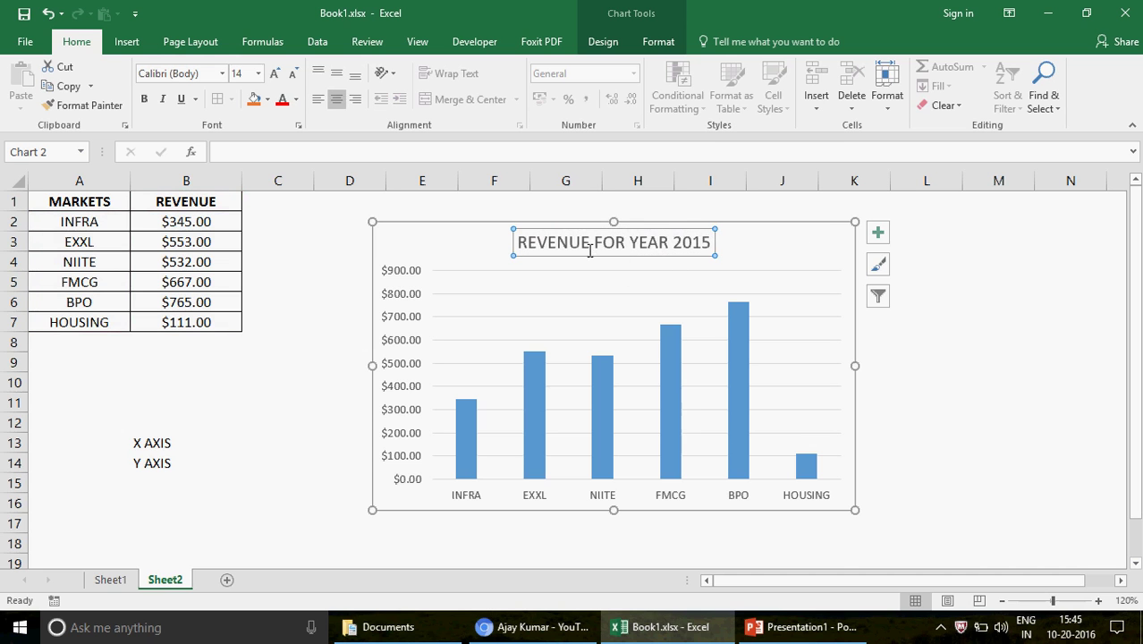
left_click(124, 45)
left_click(77, 42)
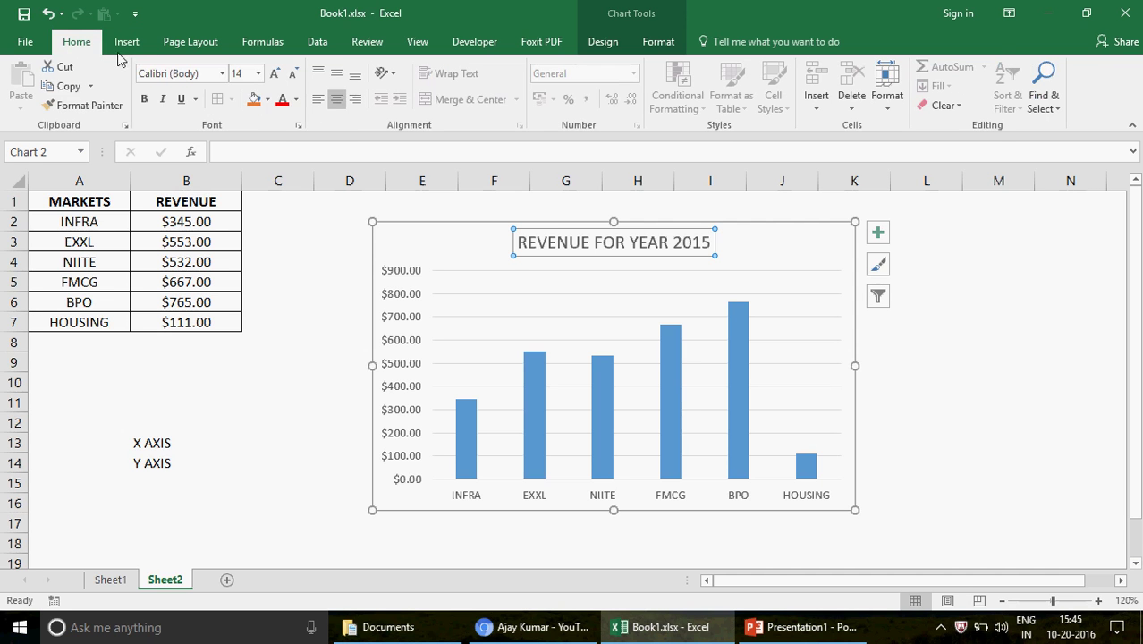
left_click(255, 103)
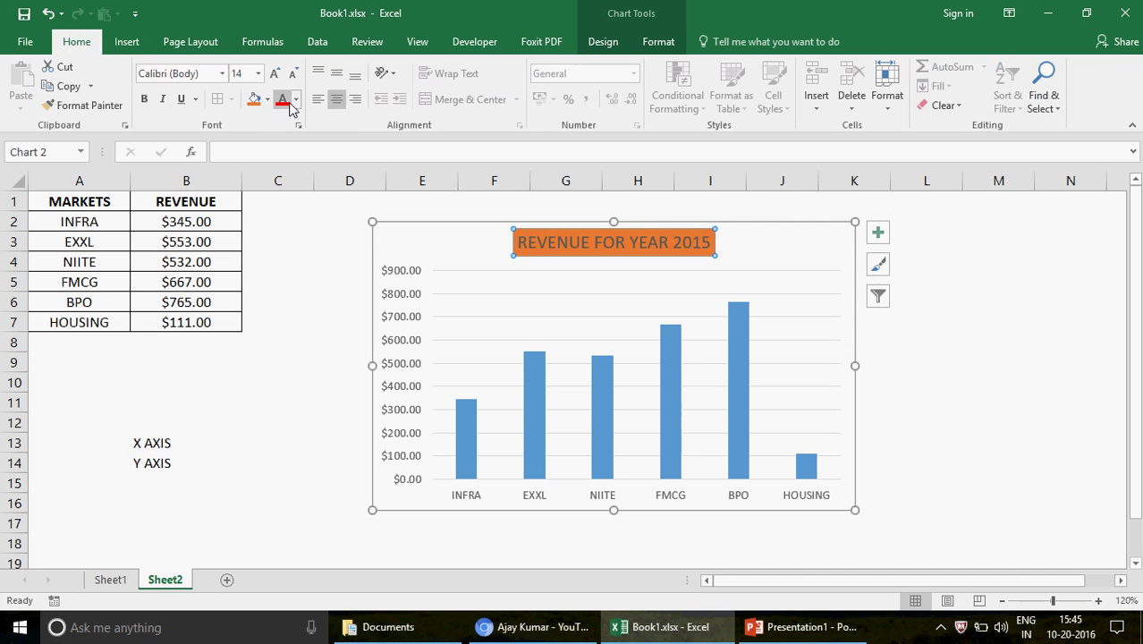
left_click(296, 99)
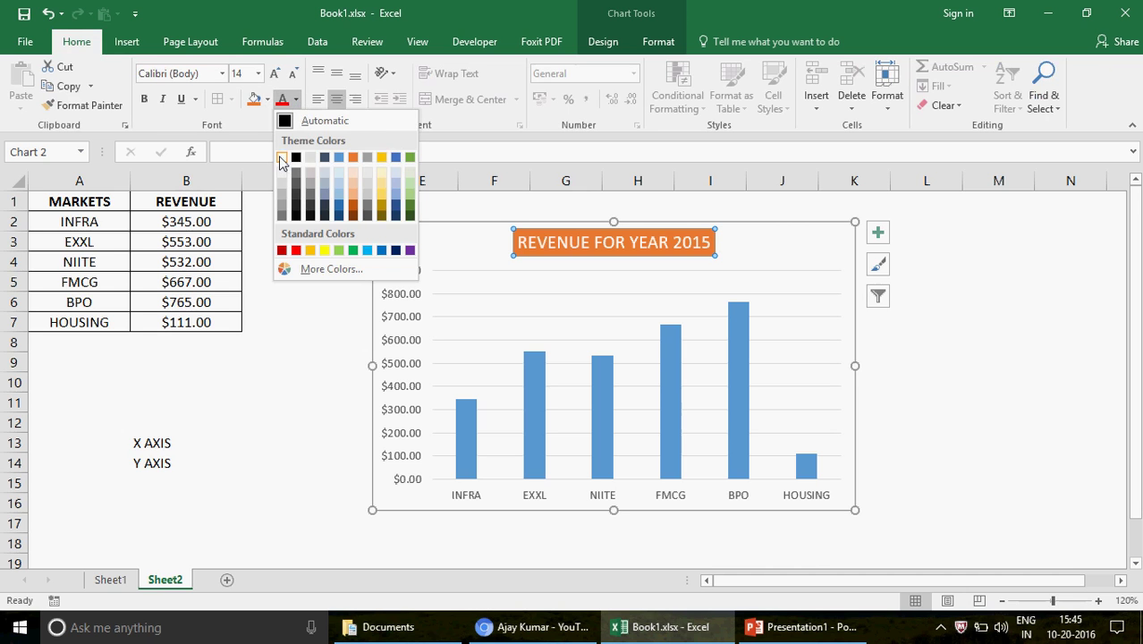
left_click(473, 257)
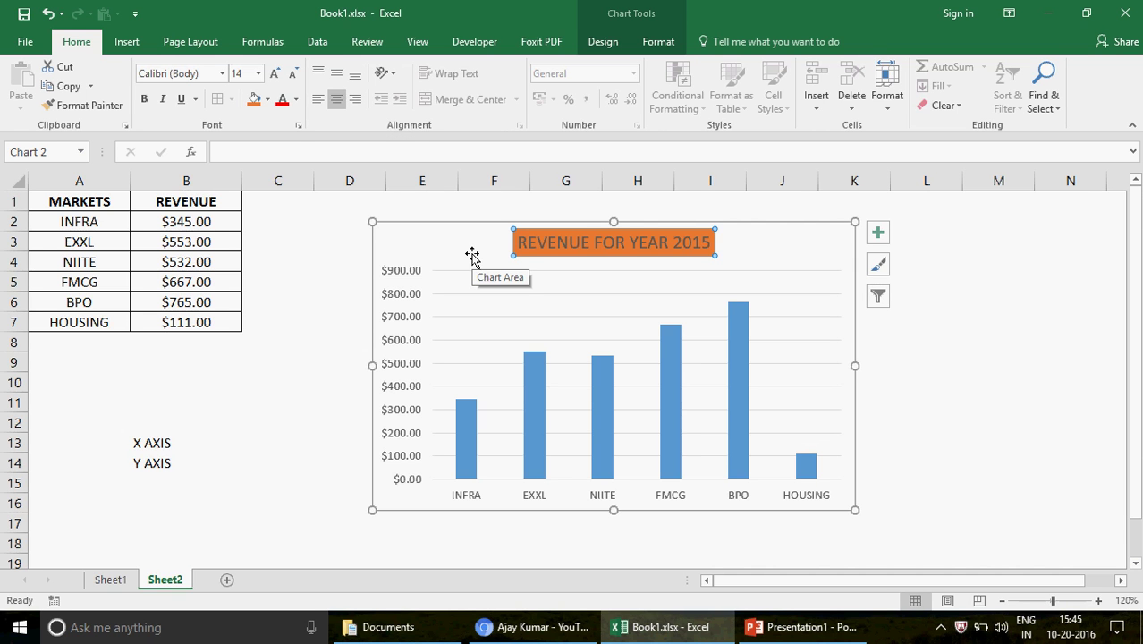
key("ctrl+z")
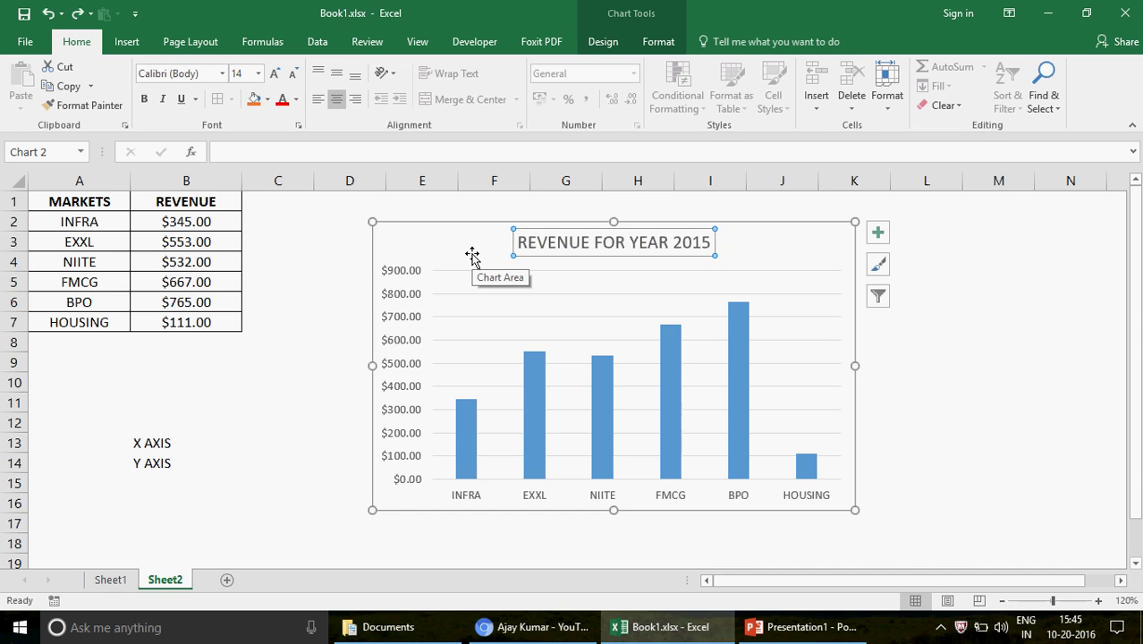
Step: Turn the revenue chart's axes off and back on
left_click(472, 257)
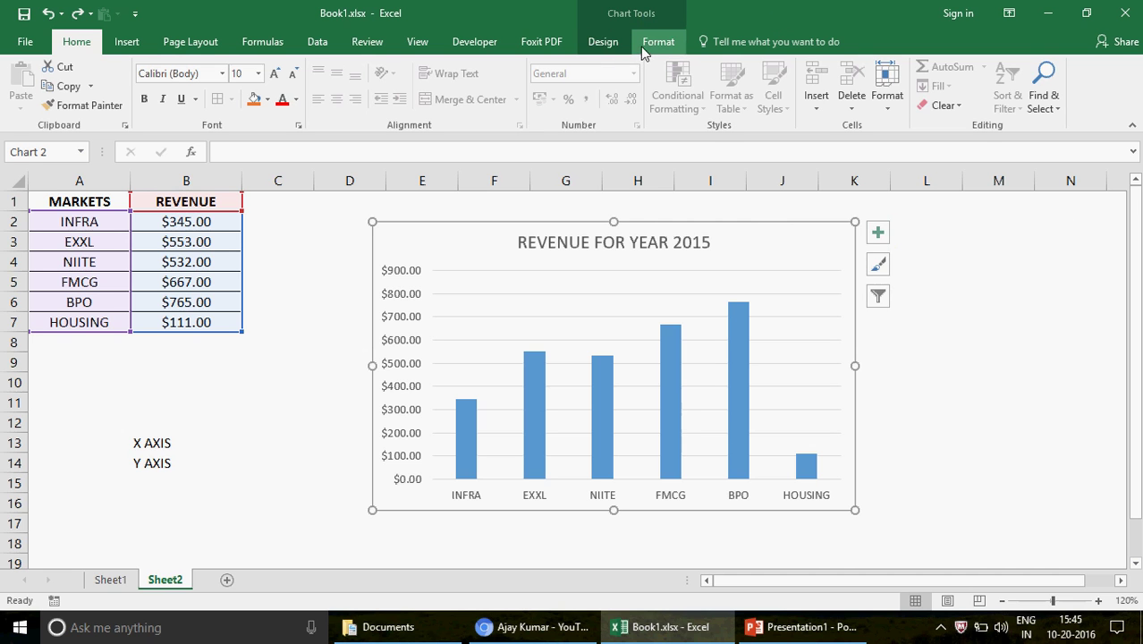
left_click(613, 46)
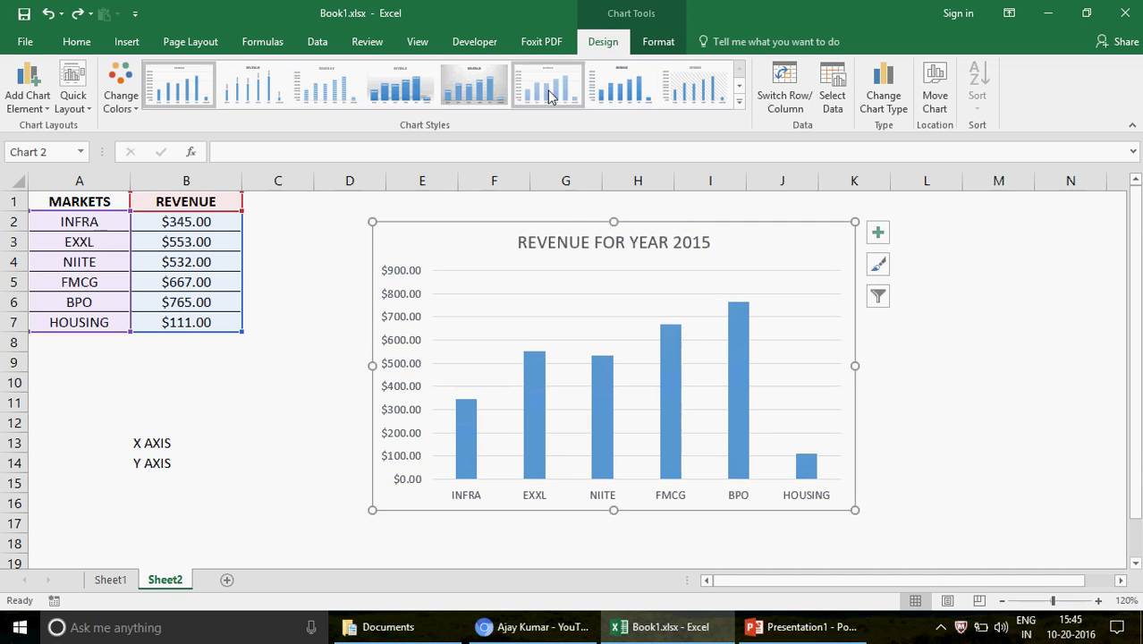
left_click(881, 243)
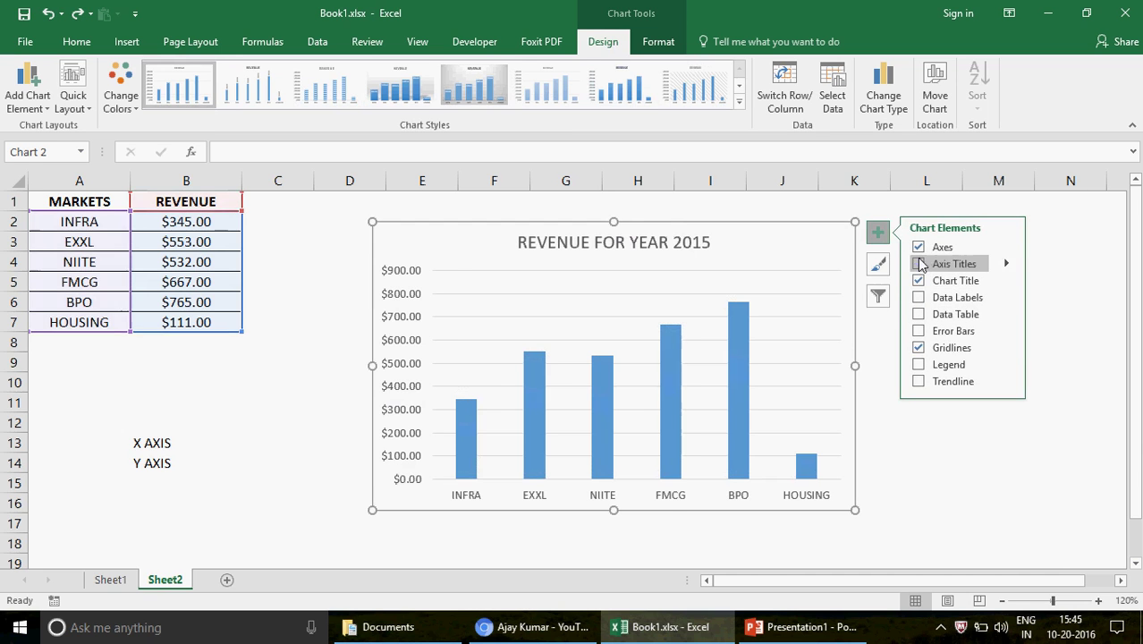
left_click(971, 253)
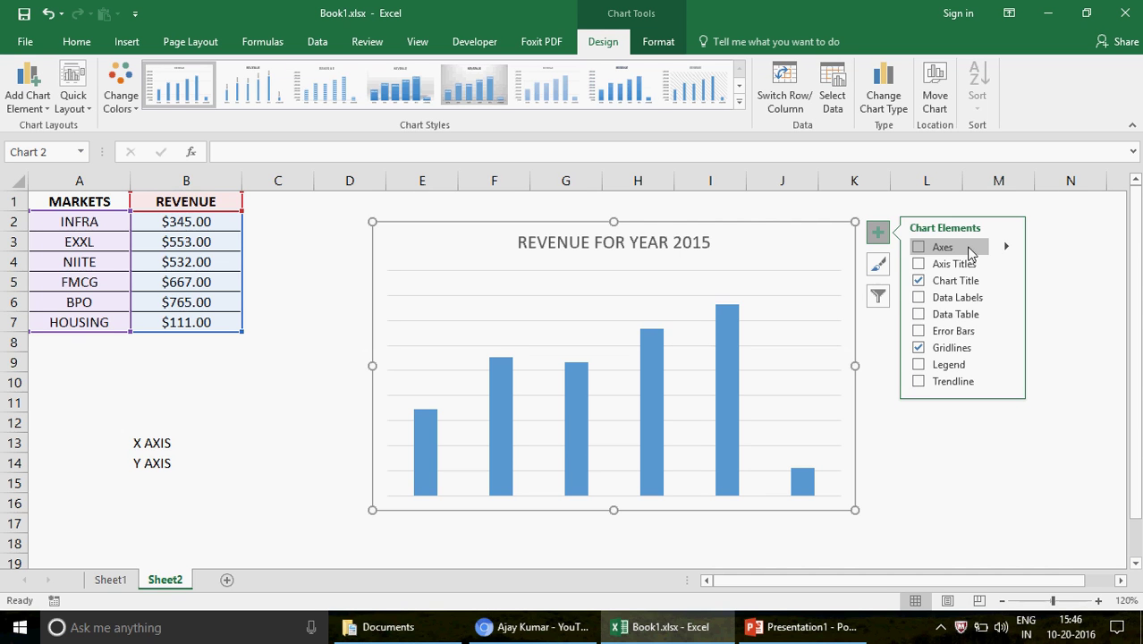
left_click(919, 249)
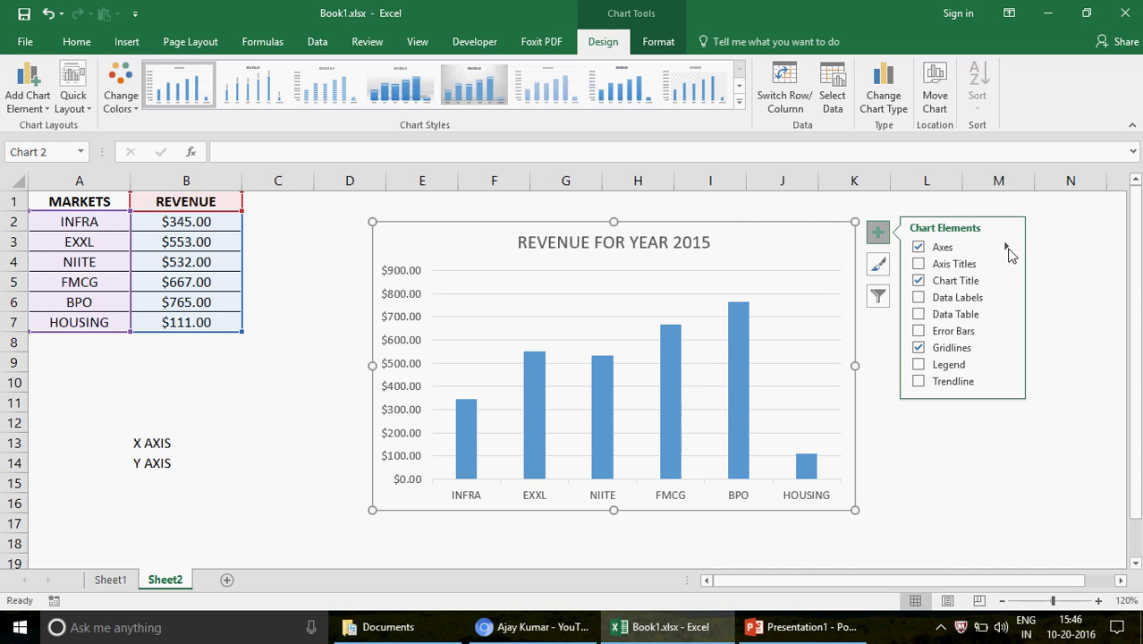
Step: Hide the chart's primary vertical and primary horizontal axes one after the other, and show both again
left_click(1006, 248)
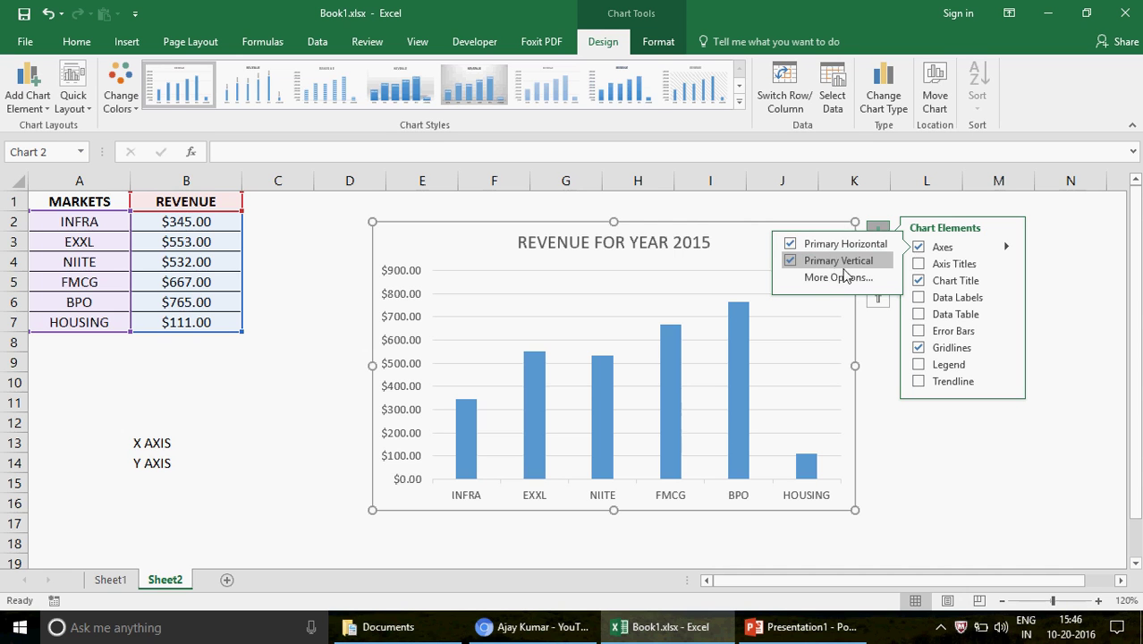
left_click(790, 261)
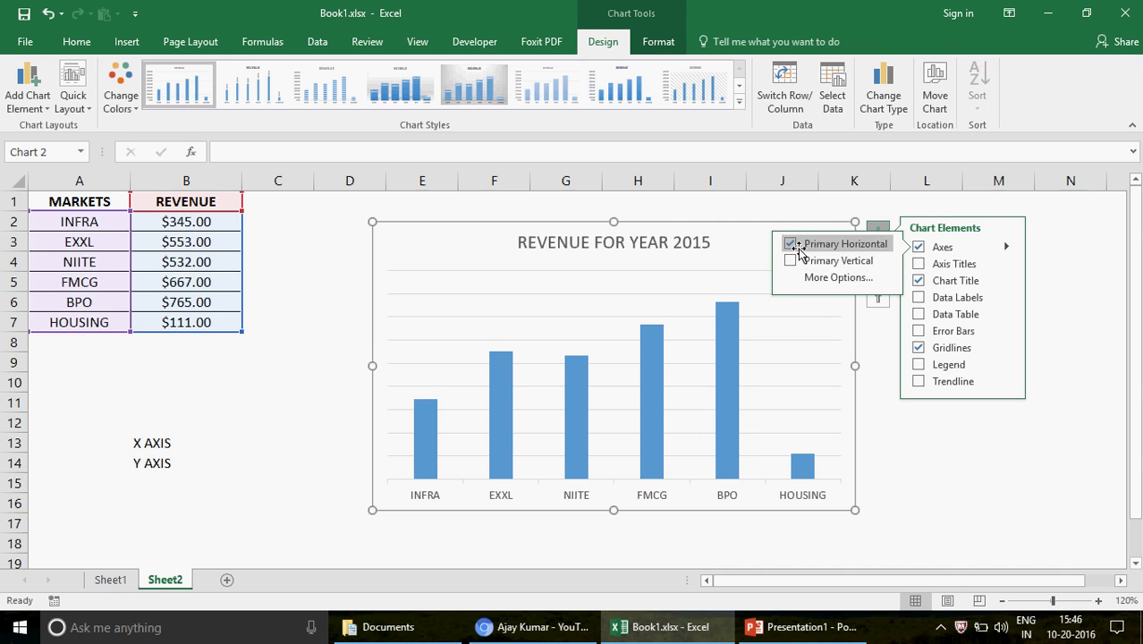
left_click(791, 247)
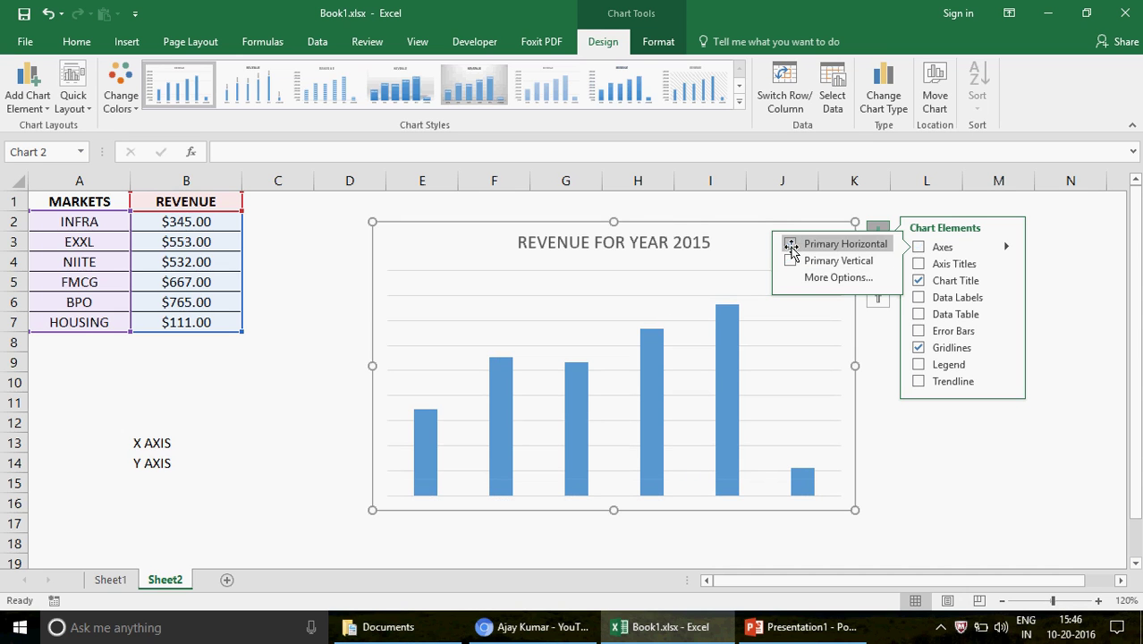
left_click(791, 261)
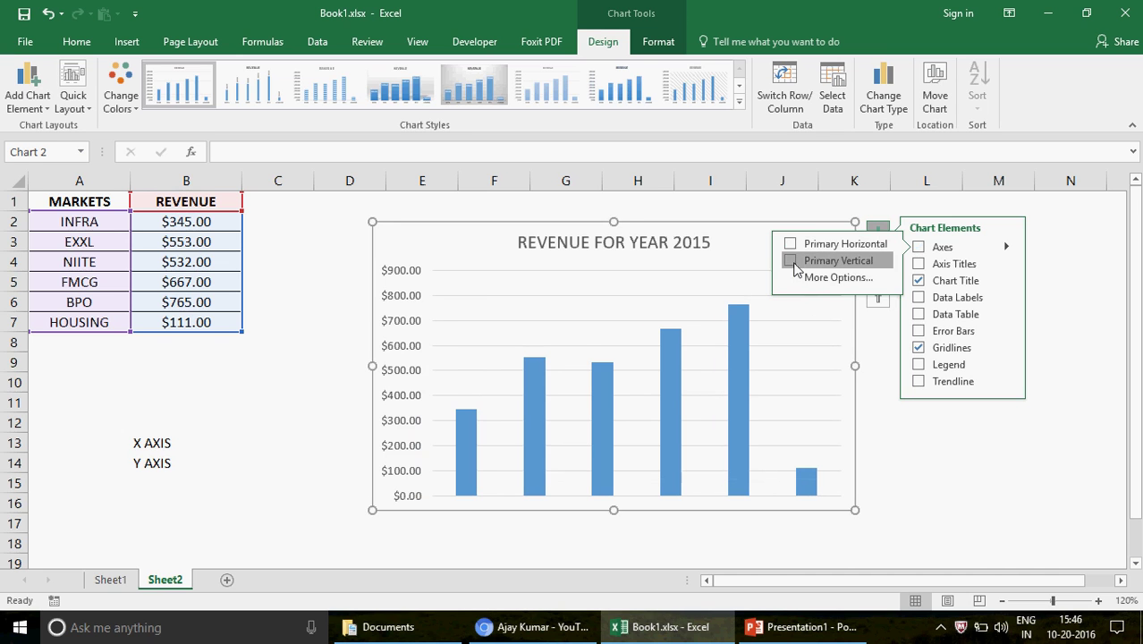
left_click(792, 247)
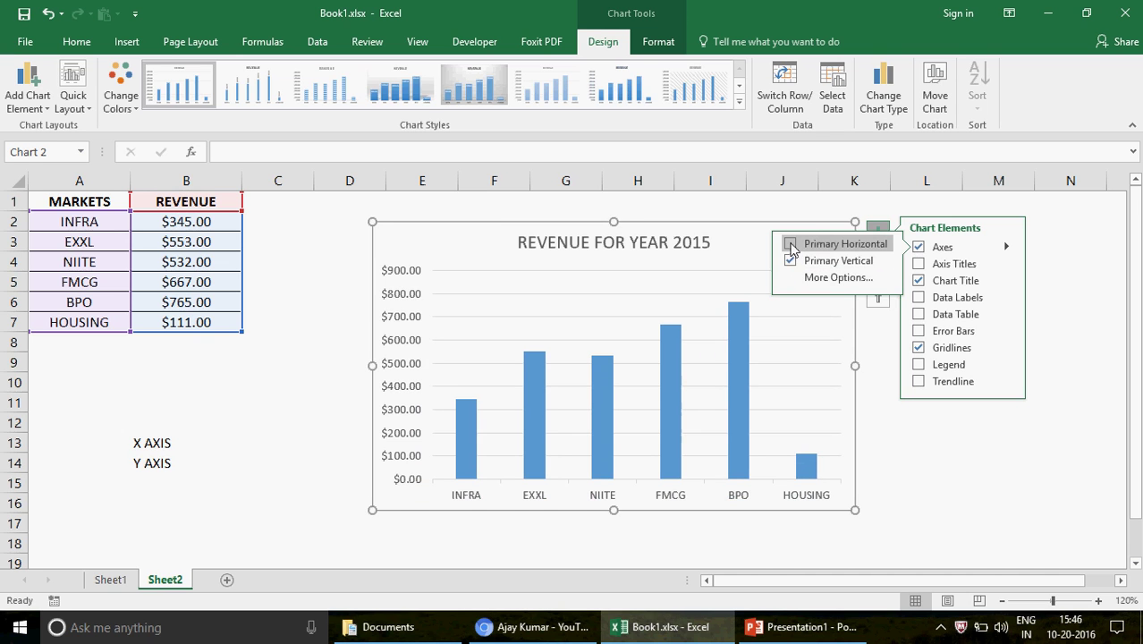
Step: Hide and restore the primary horizontal axis alone, and do the same with the primary vertical axis
left_click(791, 247)
left_click(790, 247)
left_click(791, 248)
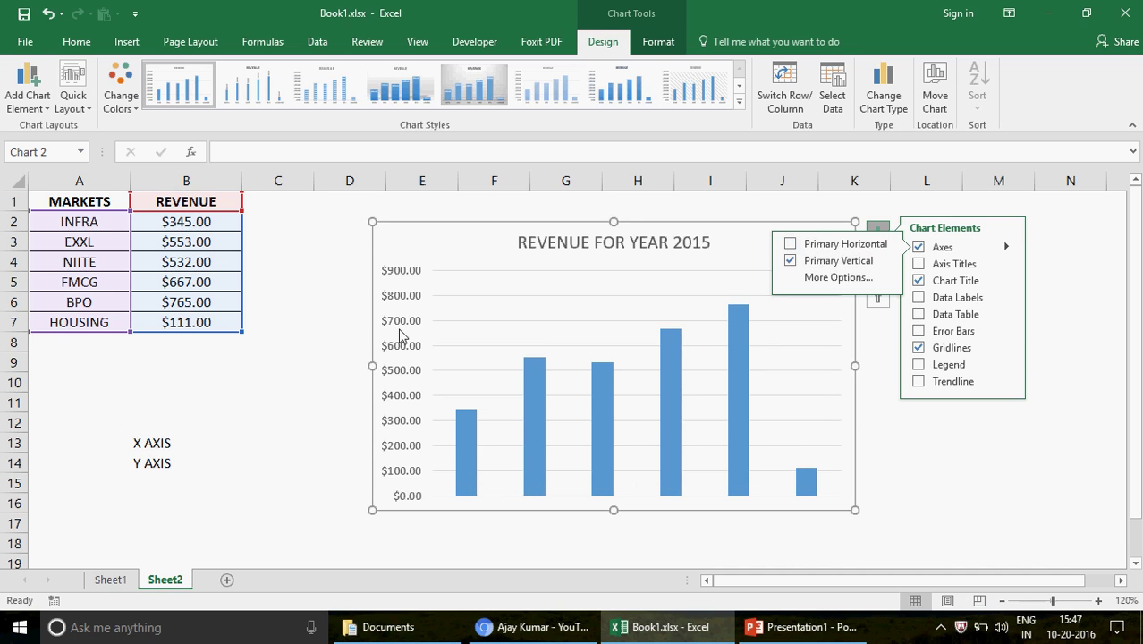
left_click(790, 246)
left_click(792, 264)
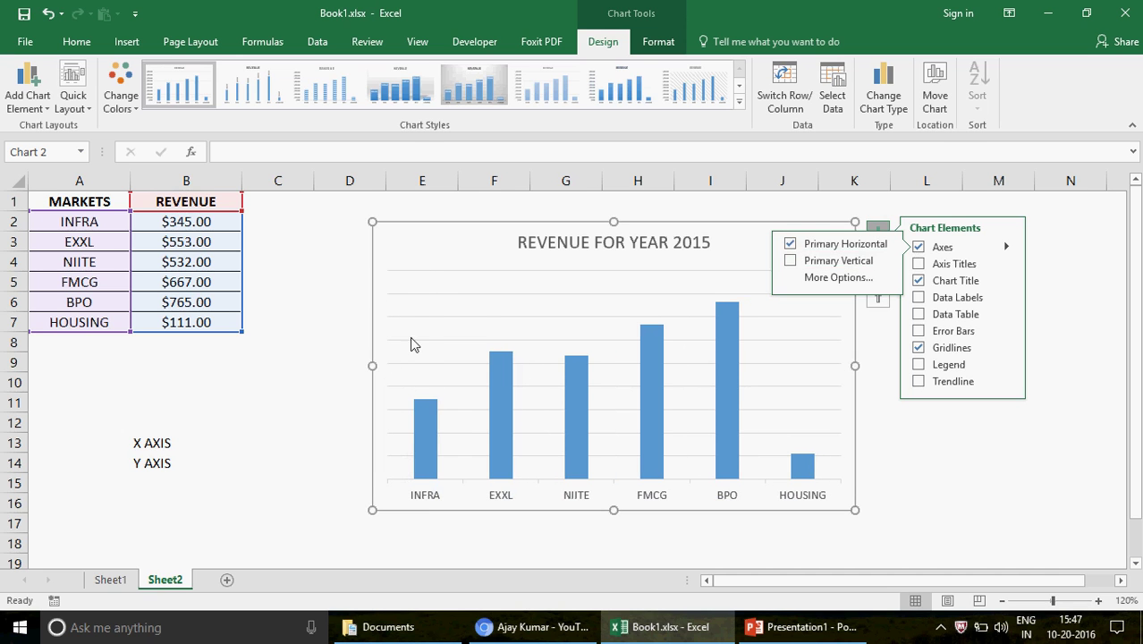
left_click(791, 261)
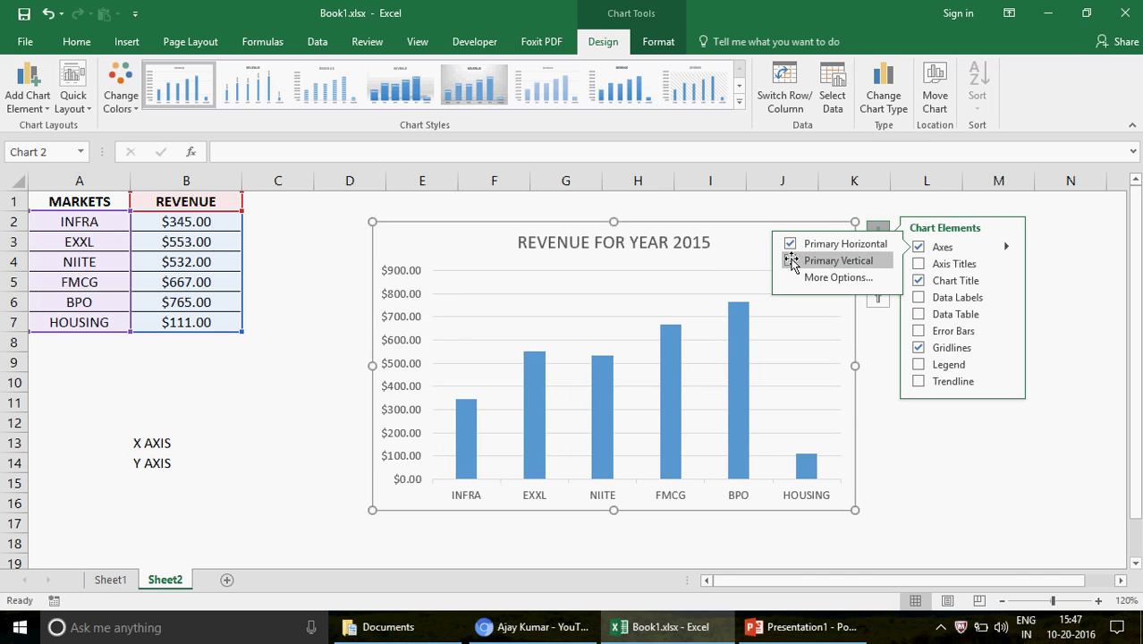
Step: Turn on axis titles for the revenue chart, toggling them off once to compare
left_click(923, 266)
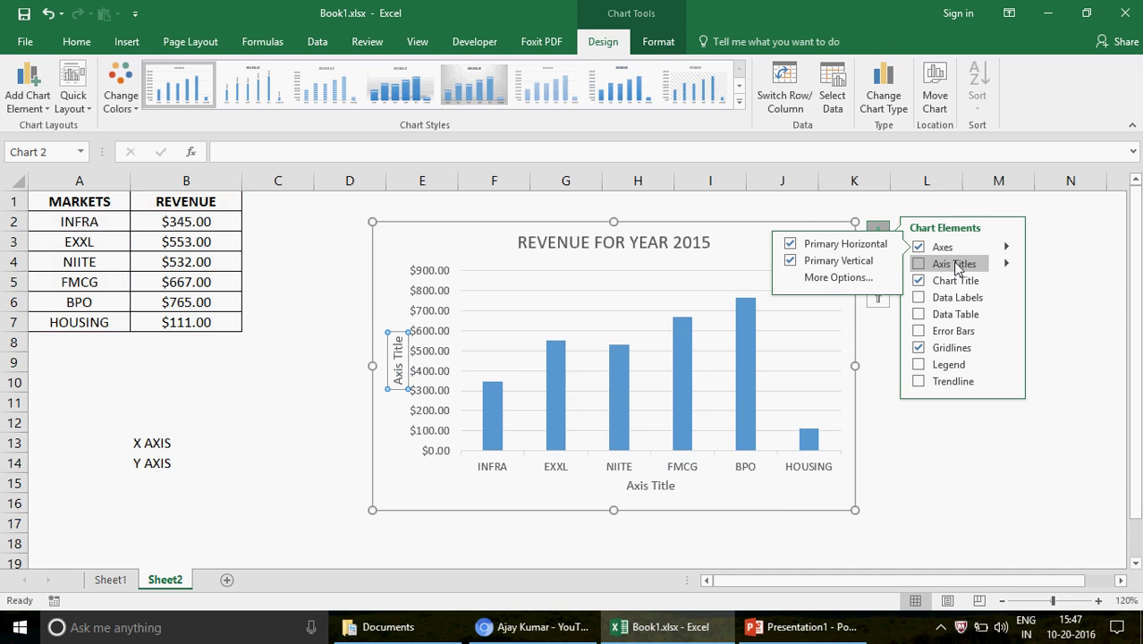
left_click(956, 265)
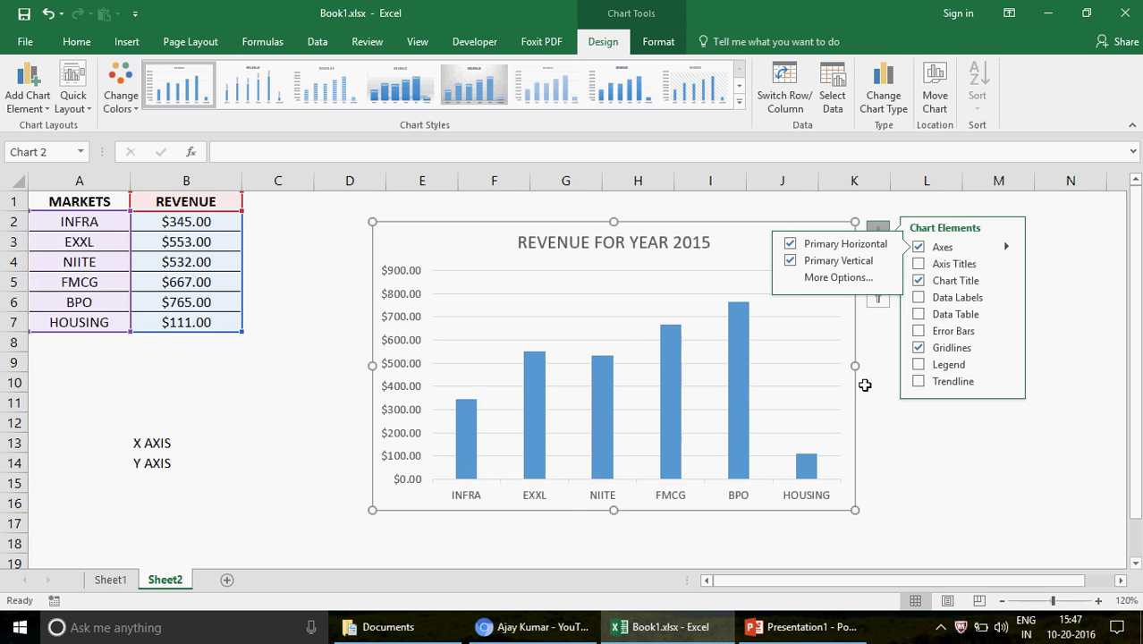
left_click(919, 265)
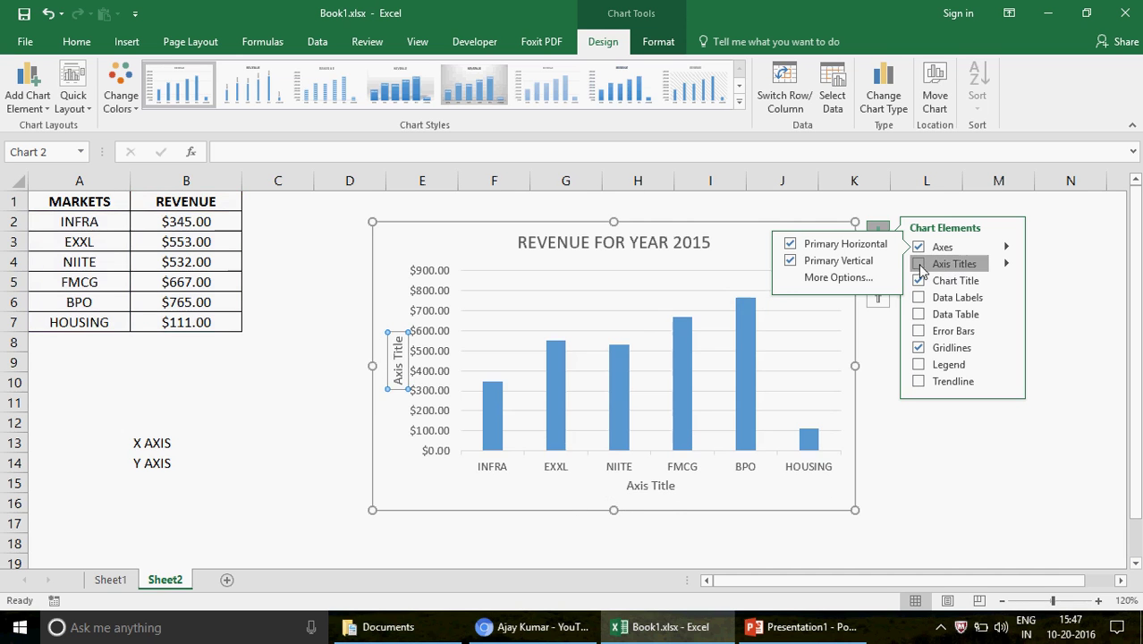
Step: Change the horizontal axis title to "PERFORMANCE OF TOP 10 MARKETS"
left_click(646, 487)
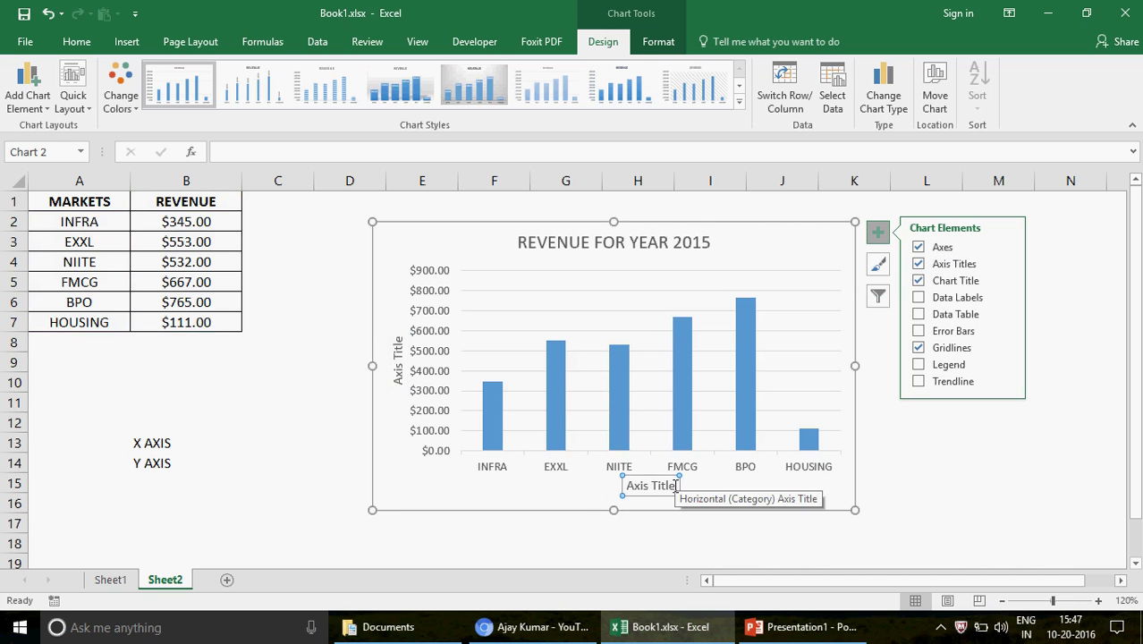
left_click(679, 488)
key("BackSpace")
key("BackSpace")
key("BackSpace")
key("BackSpace")
key("BackSpace")
key("BackSpace")
key("BackSpace")
key("BackSpace")
key("BackSpace")
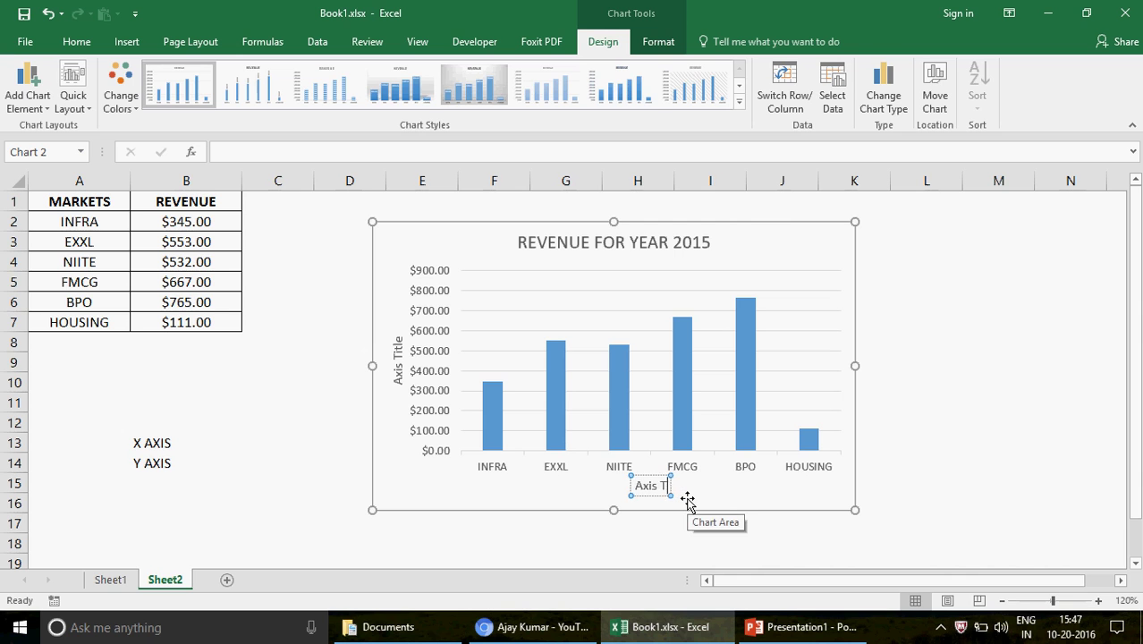
key("BackSpace")
type("PERFORMANC")
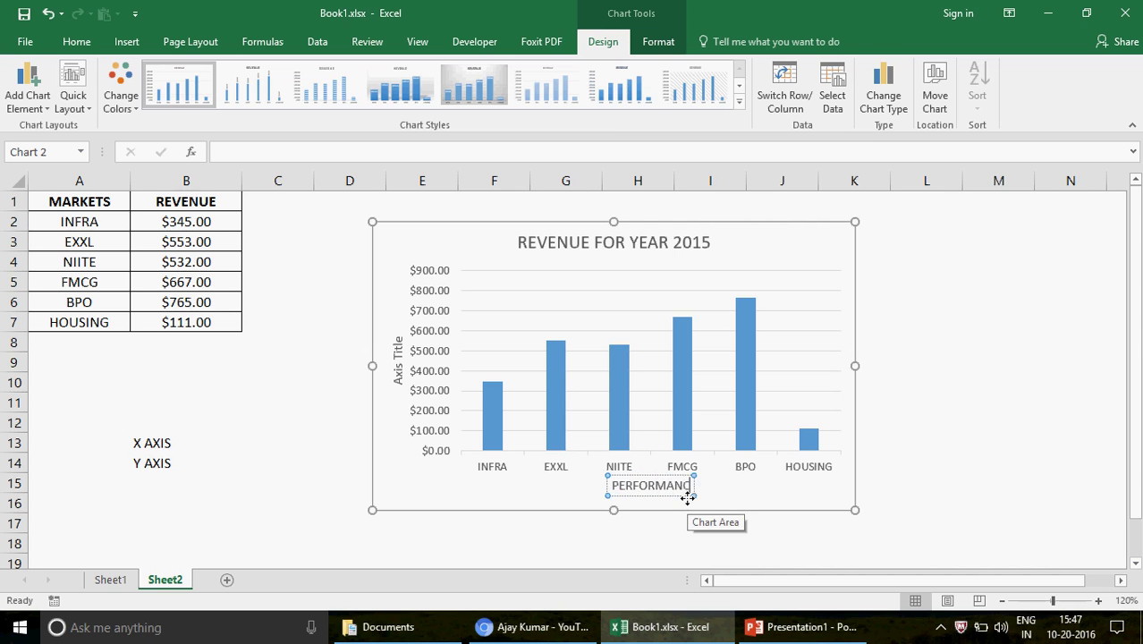
type("E OF TOP")
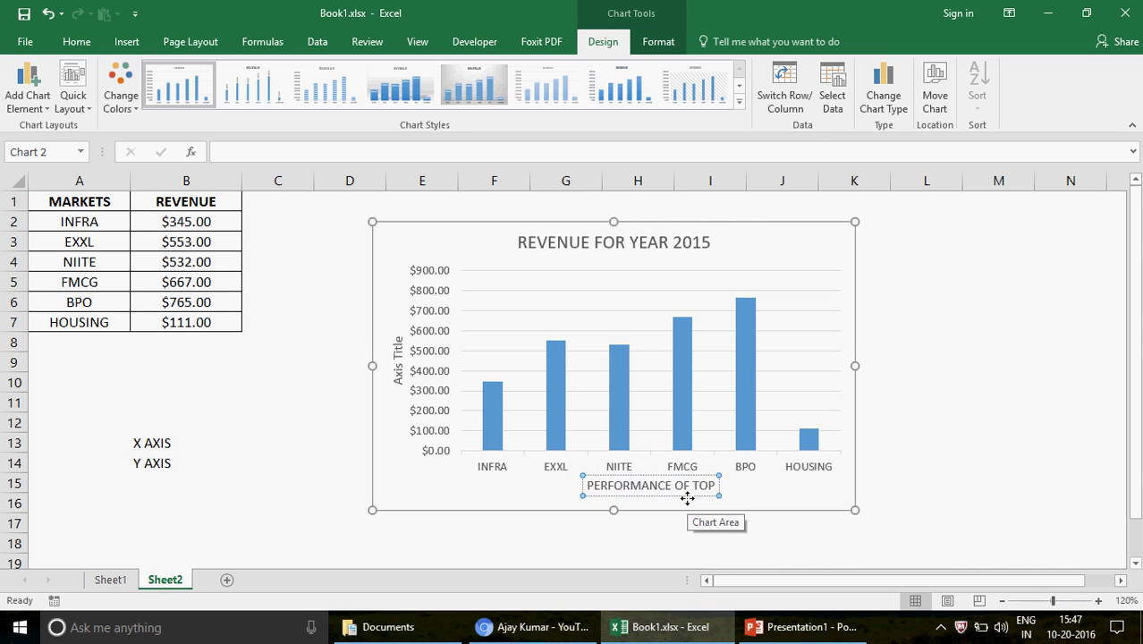
type(" 10 MARKE")
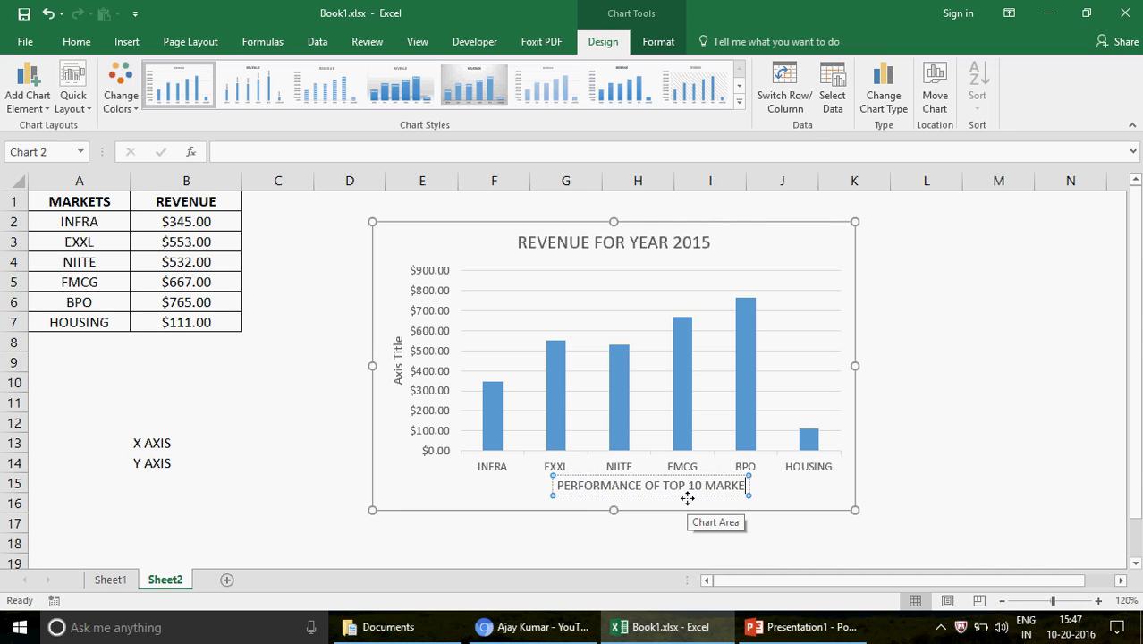
type("TS")
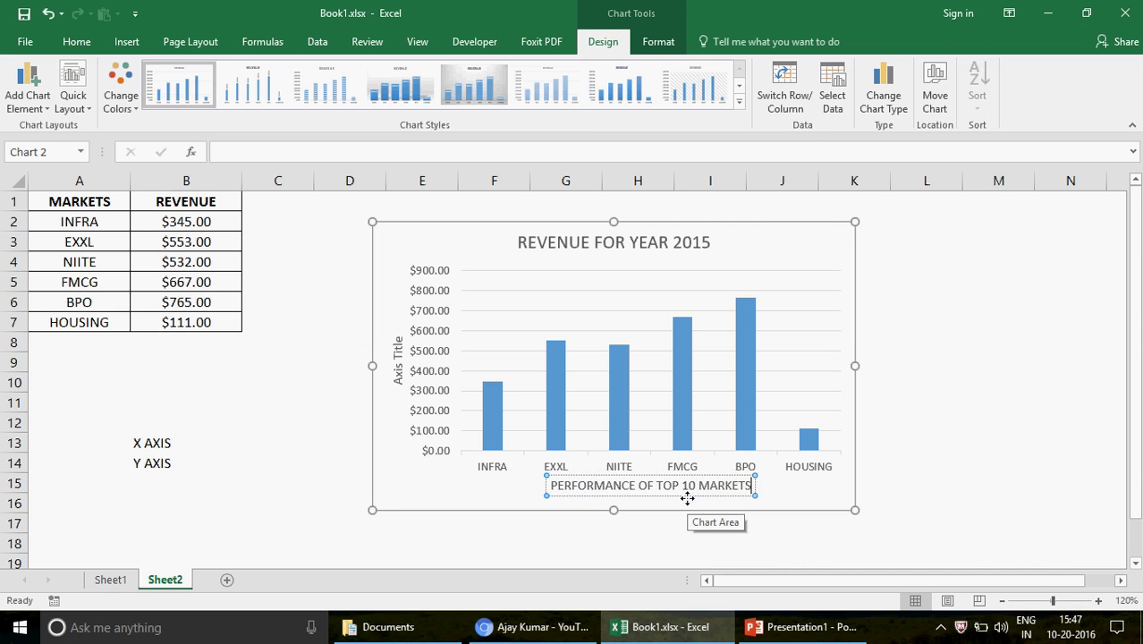
Step: Select the vertical axis title and remove both axis titles from the chart
left_click(402, 379)
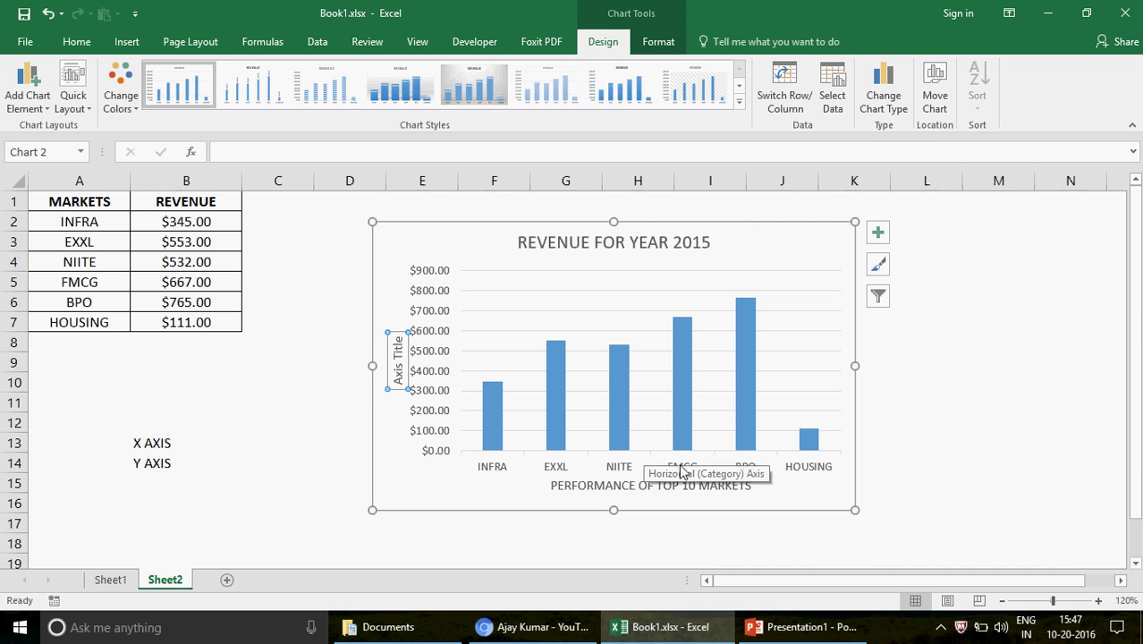
left_click(878, 235)
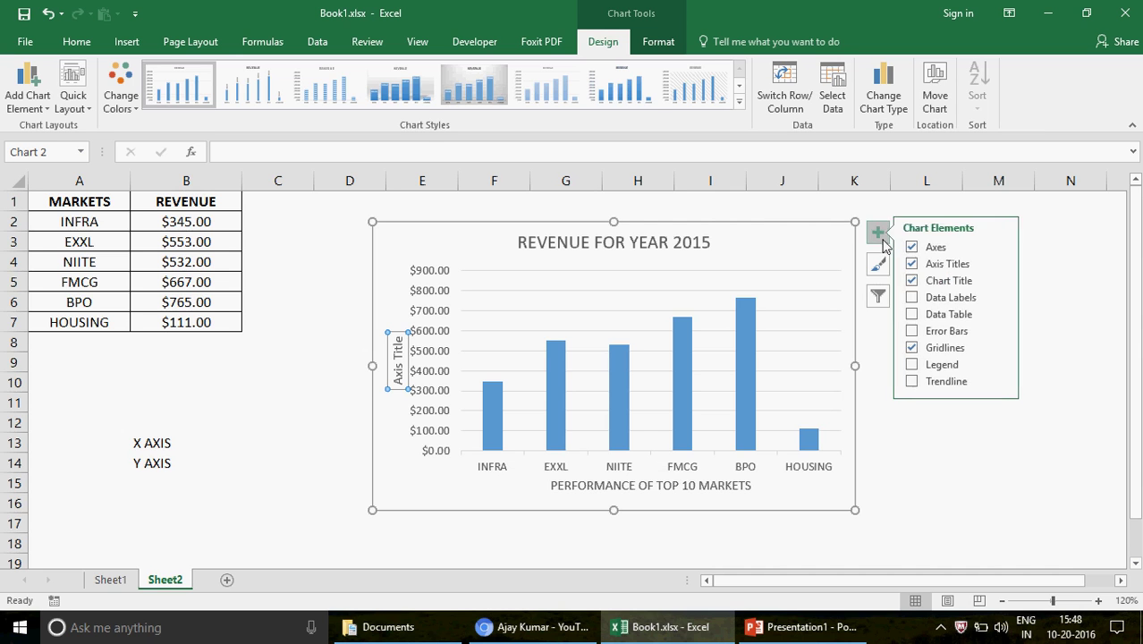
left_click(918, 264)
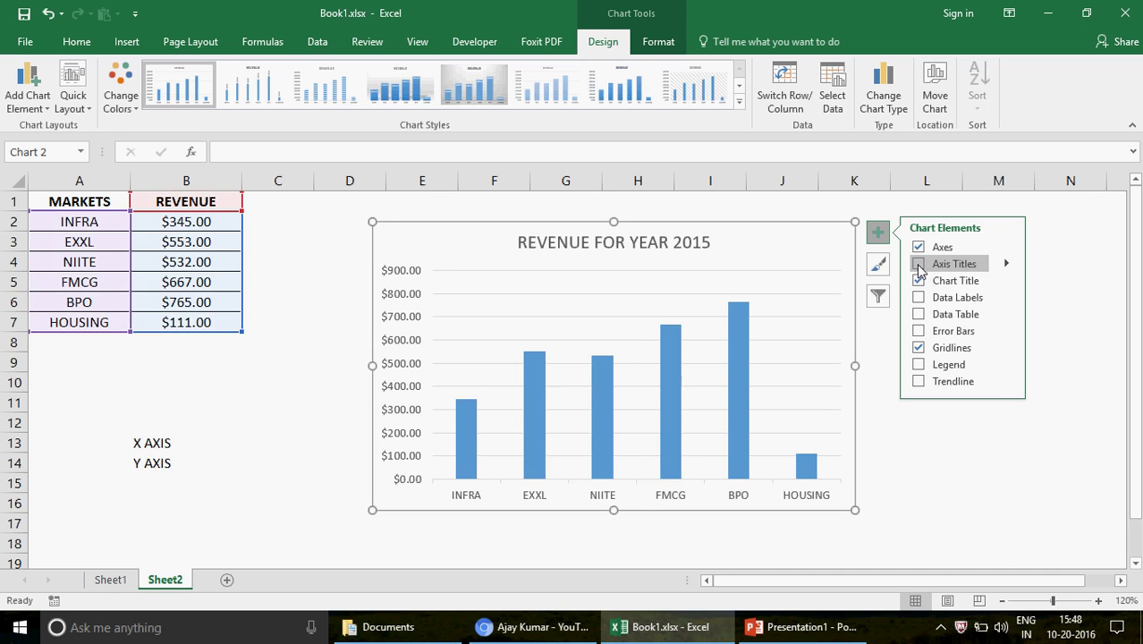
Step: Add data labels to the revenue columns and view the options for the axes and the label position
left_click(919, 298)
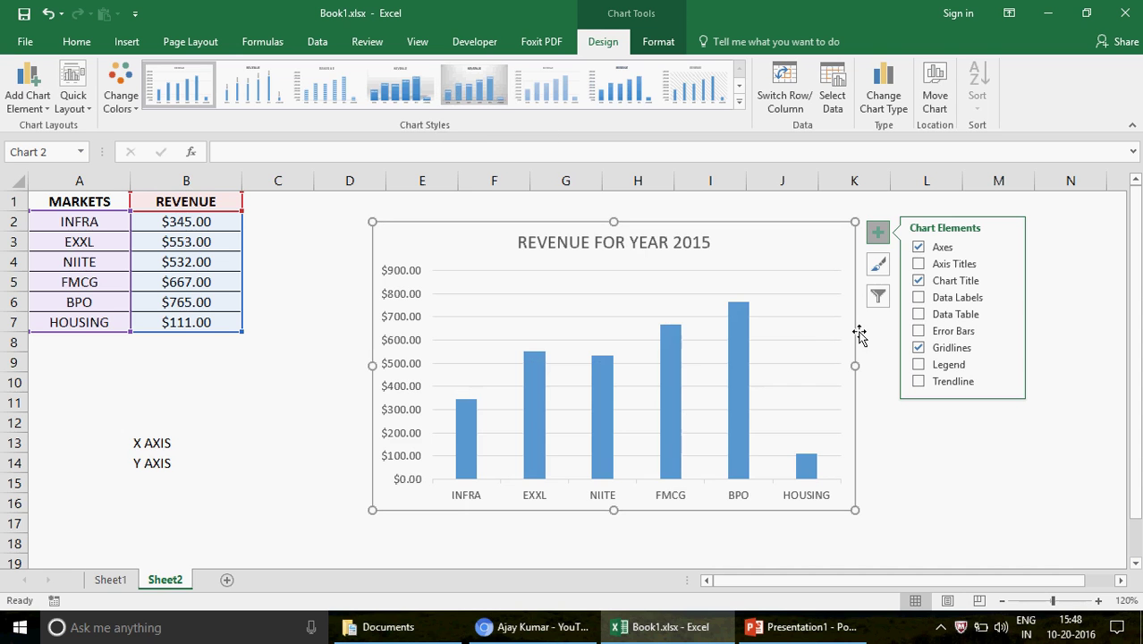
left_click(918, 298)
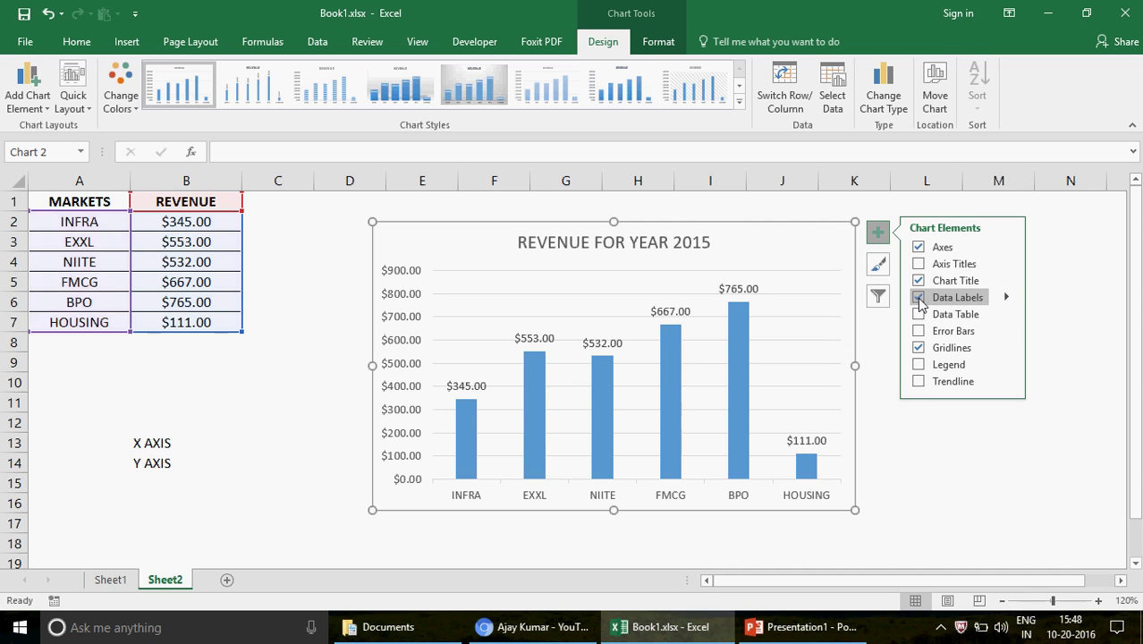
left_click(405, 302)
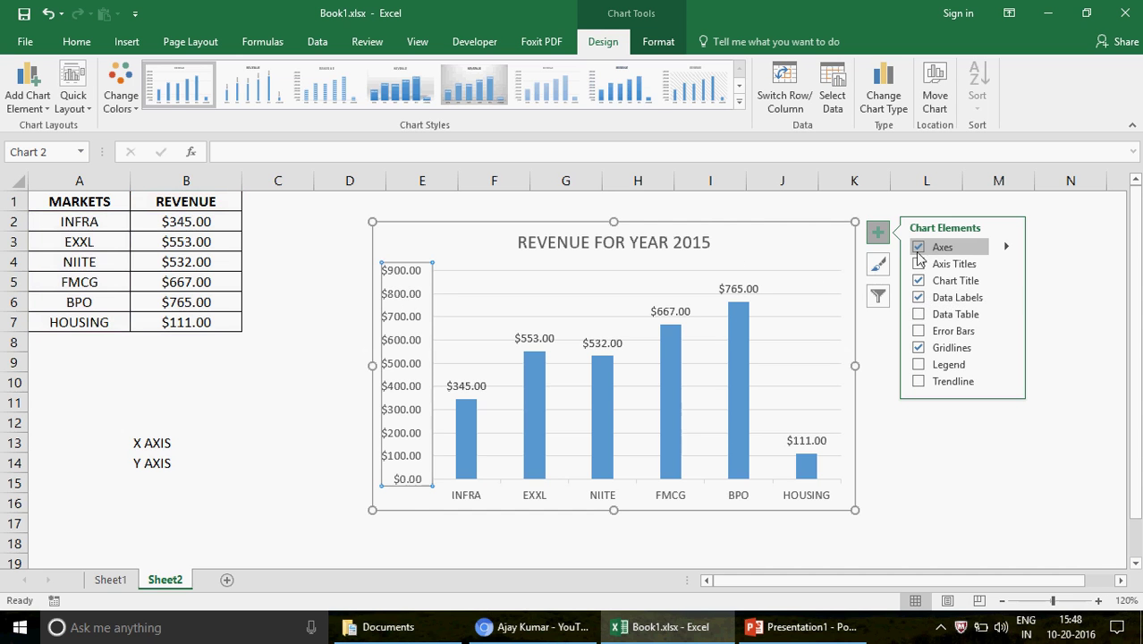
left_click(1008, 248)
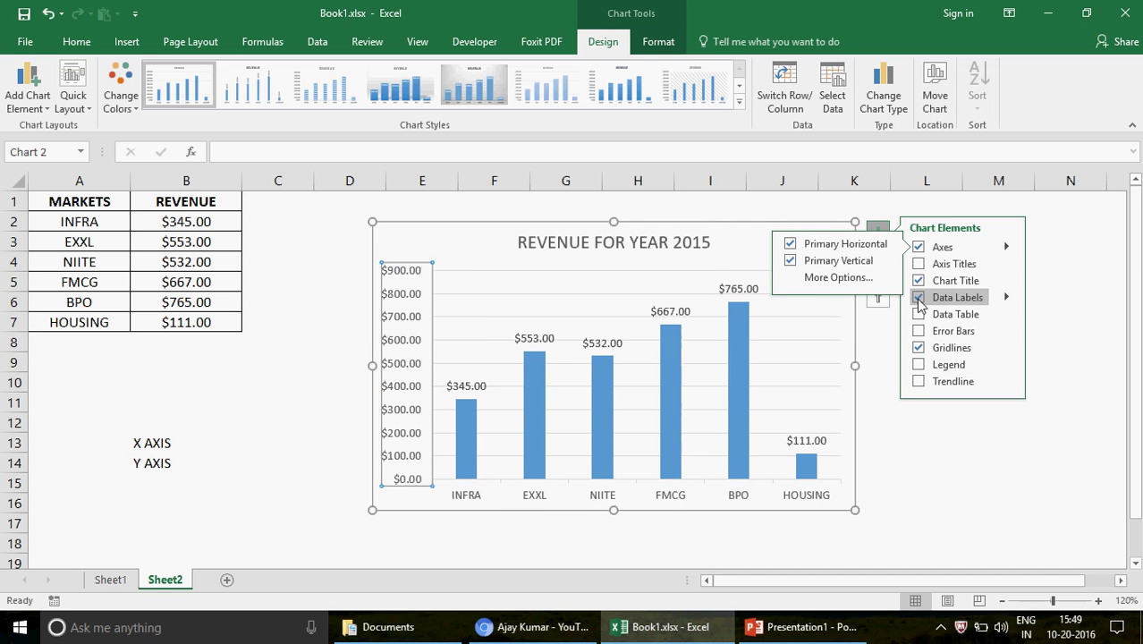
left_click(1007, 300)
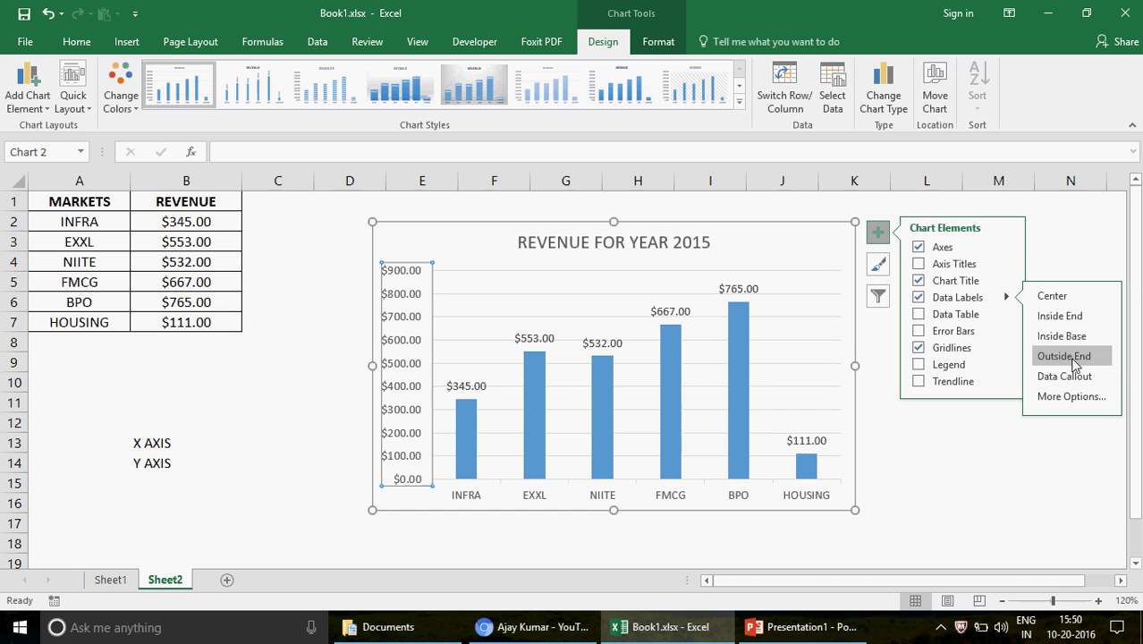
left_click(952, 524)
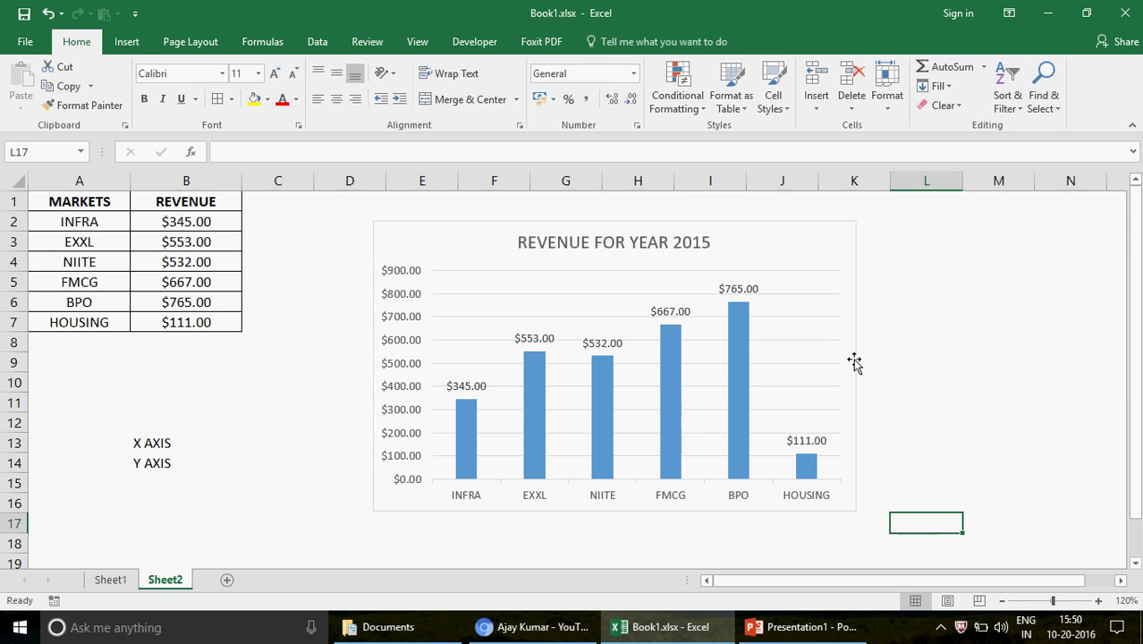
Step: Select all data labels, single out the BPO and EXXL labels in turn, and deselect the chart
left_click(751, 295)
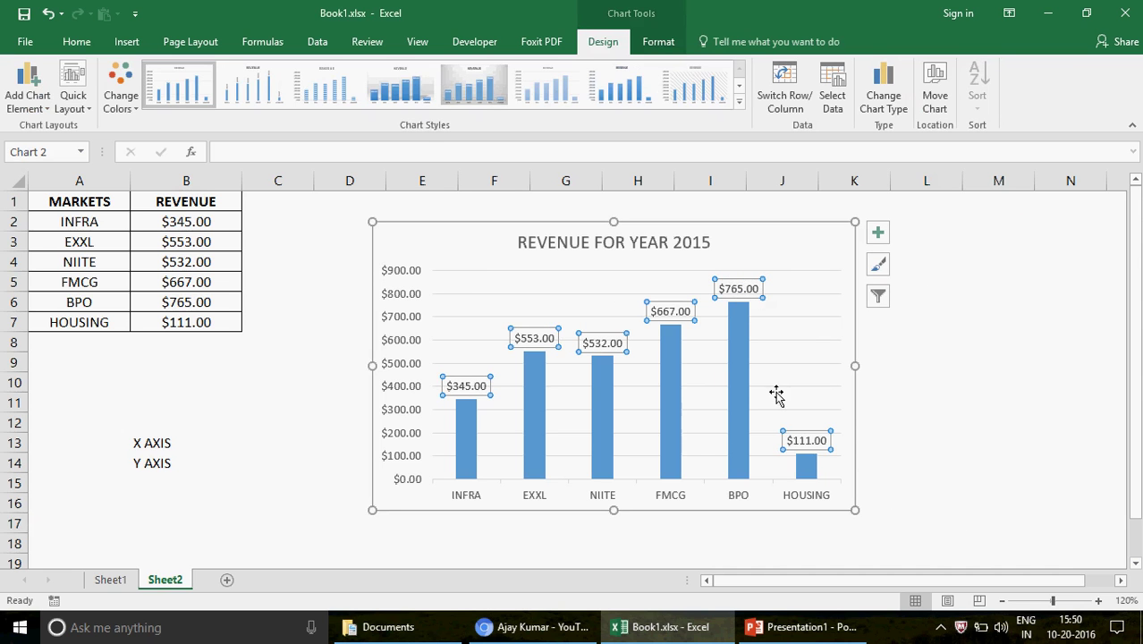
left_click(742, 281)
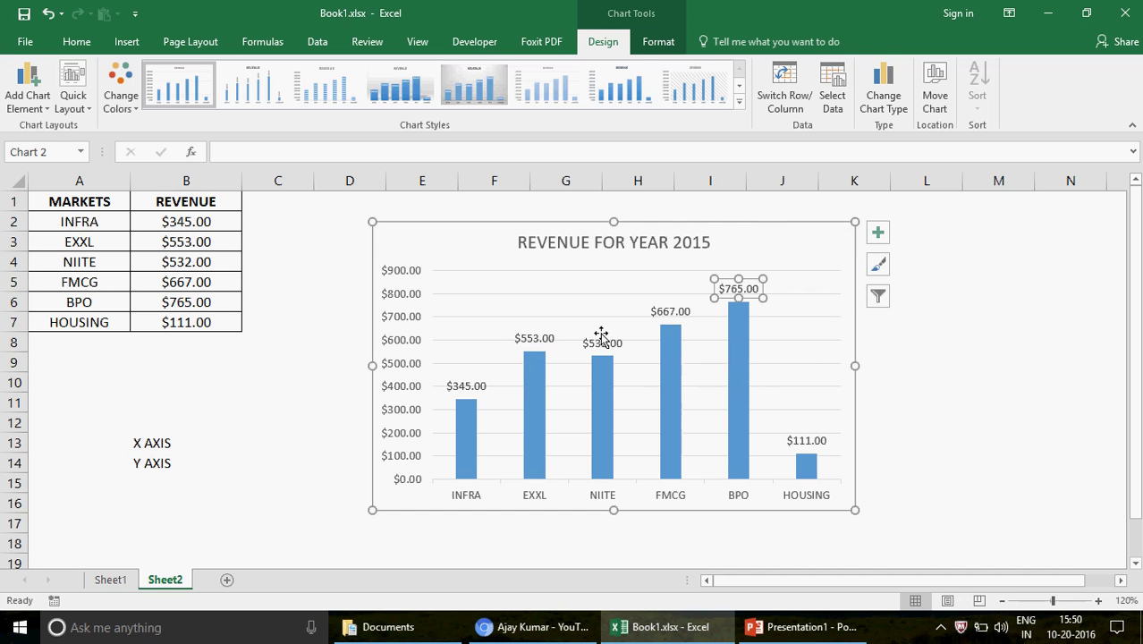
left_click(545, 339)
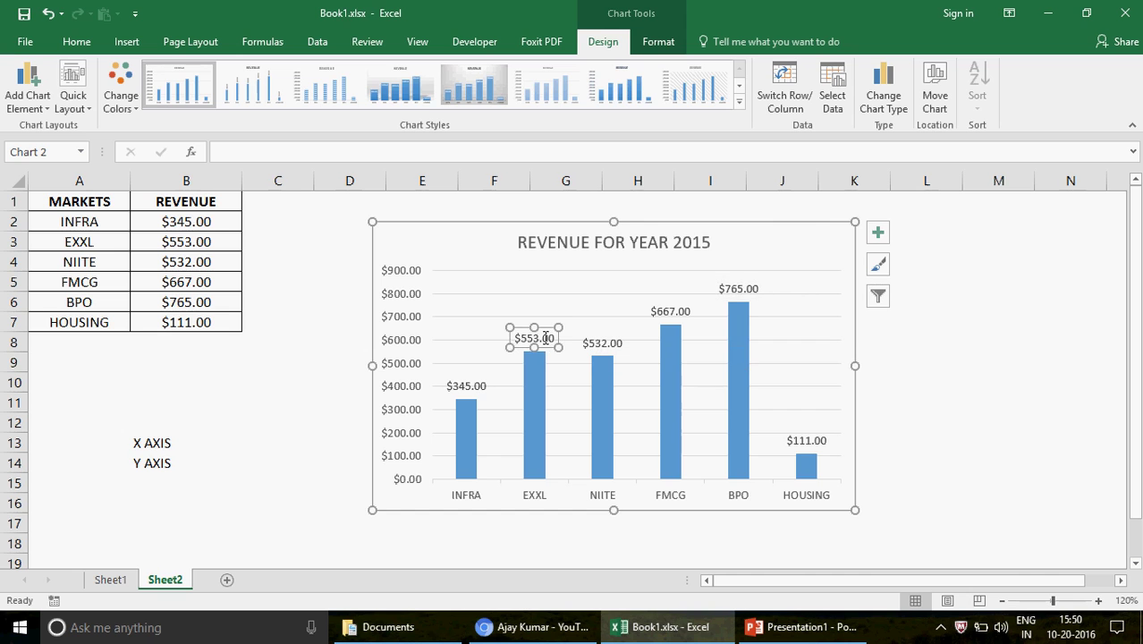
left_click(947, 362)
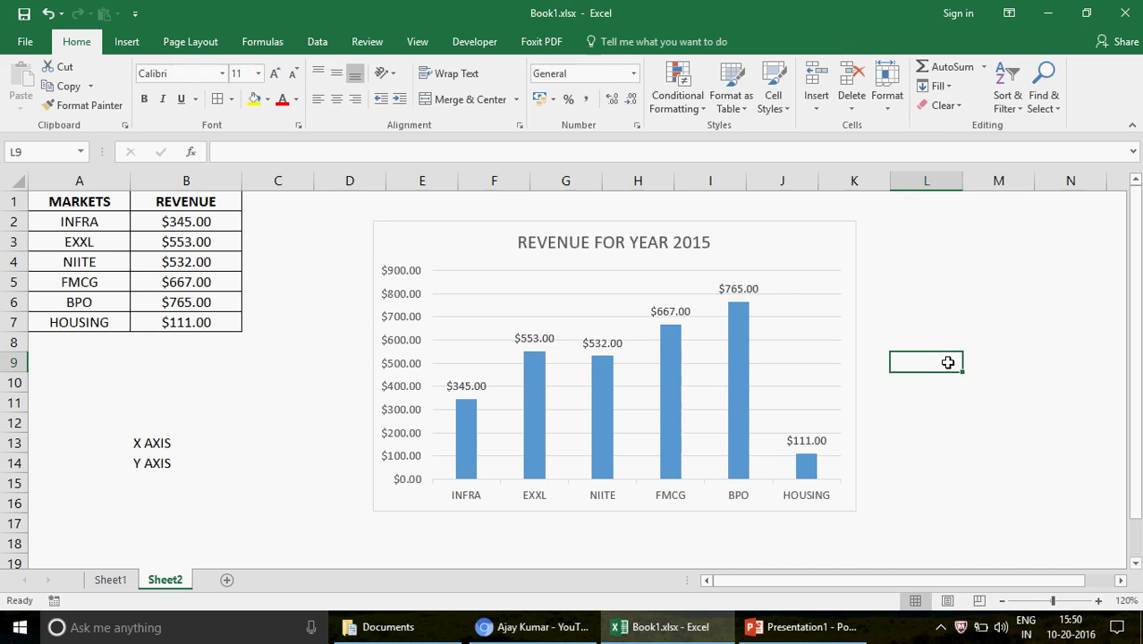
Step: Select all the revenue data labels, make them bold, and try italic before turning it off again
left_click(746, 289)
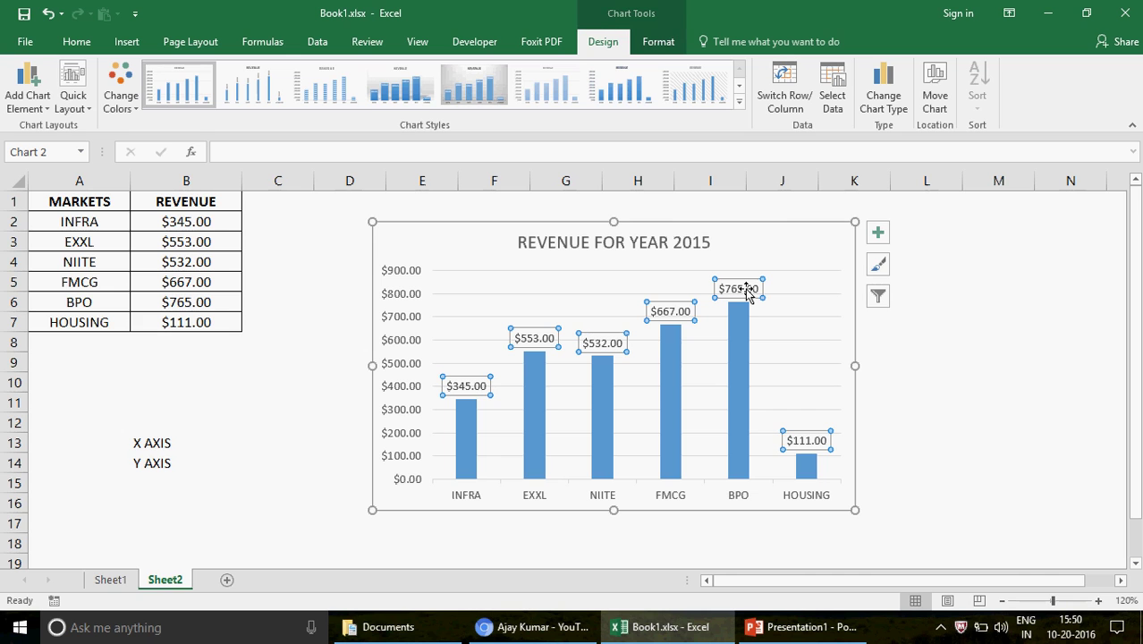
left_click(76, 45)
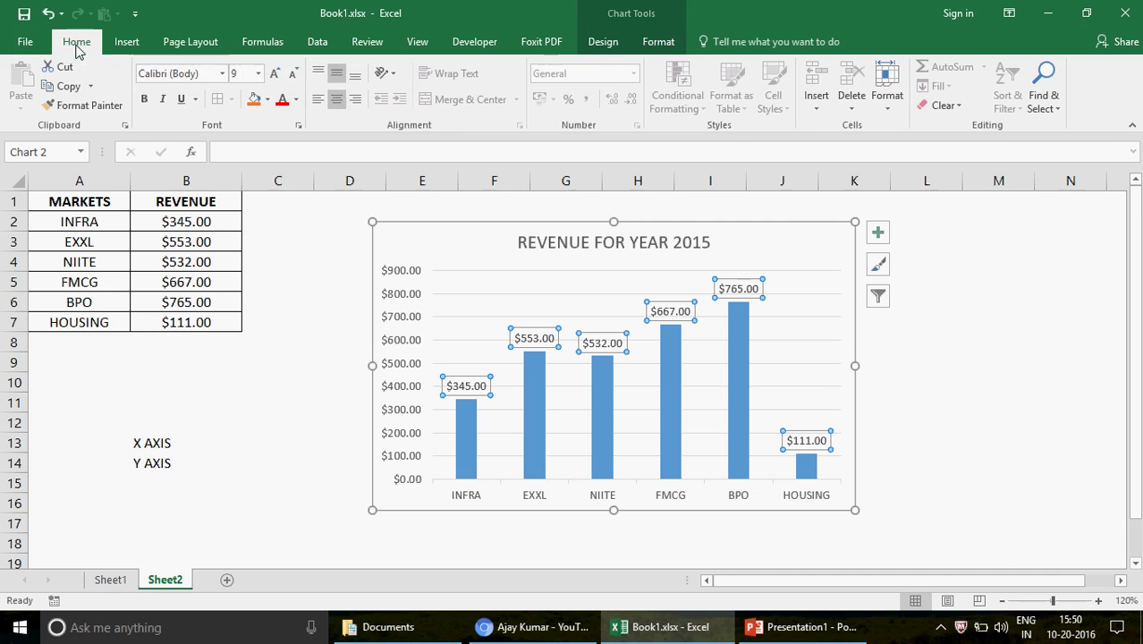
left_click(146, 100)
left_click(162, 100)
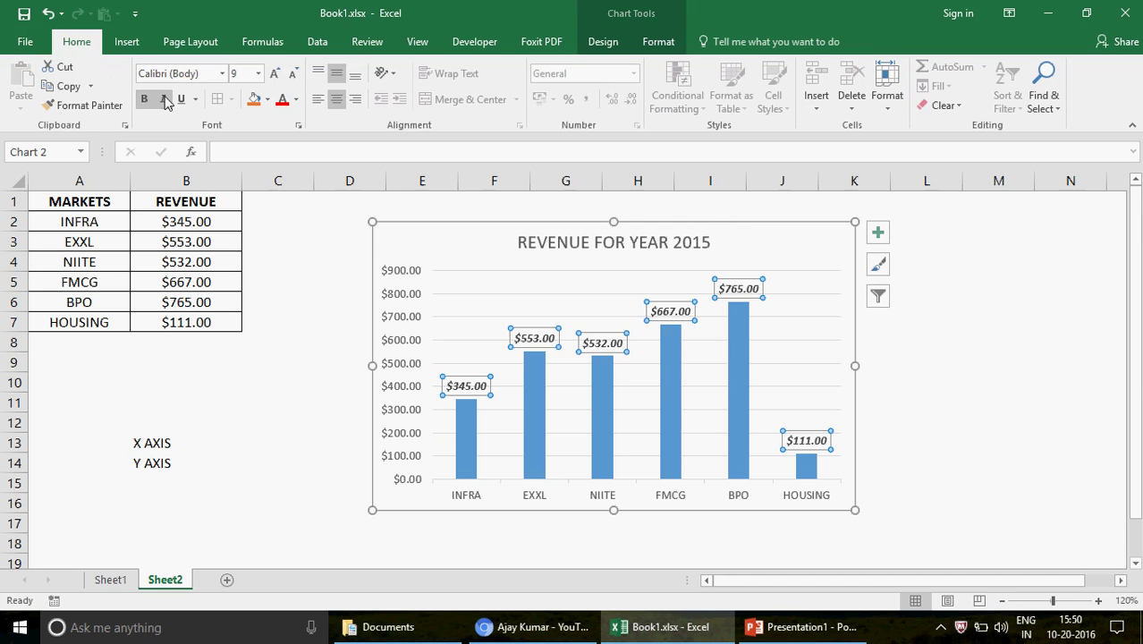
left_click(166, 101)
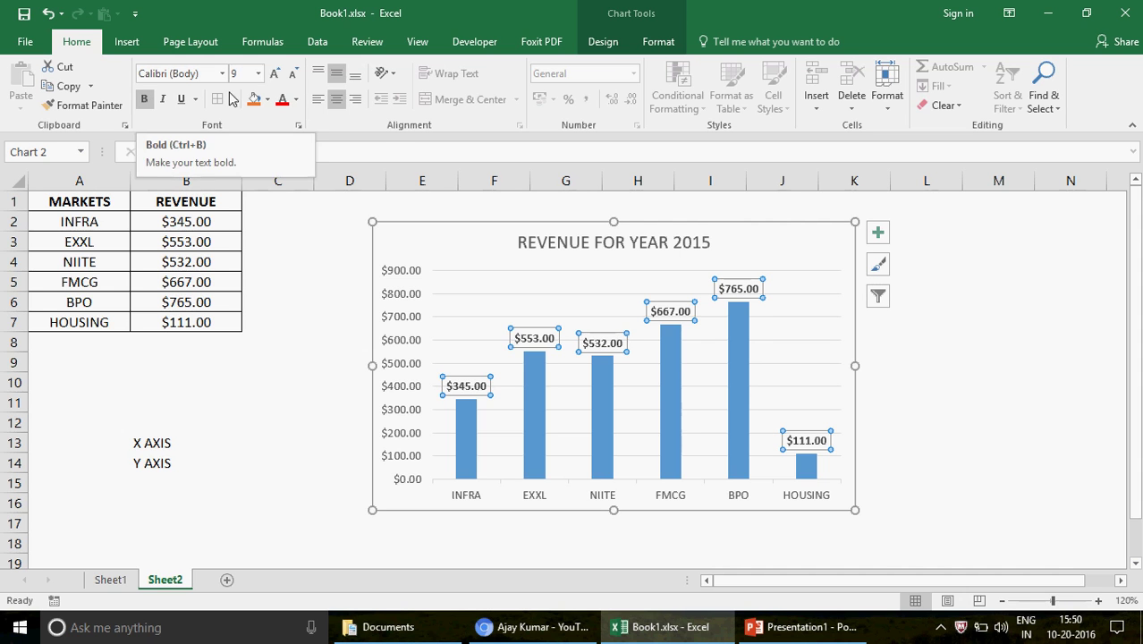
Step: Set the data labels' font size to 11 and their font colour to the blue theme colour matching the columns
left_click(258, 74)
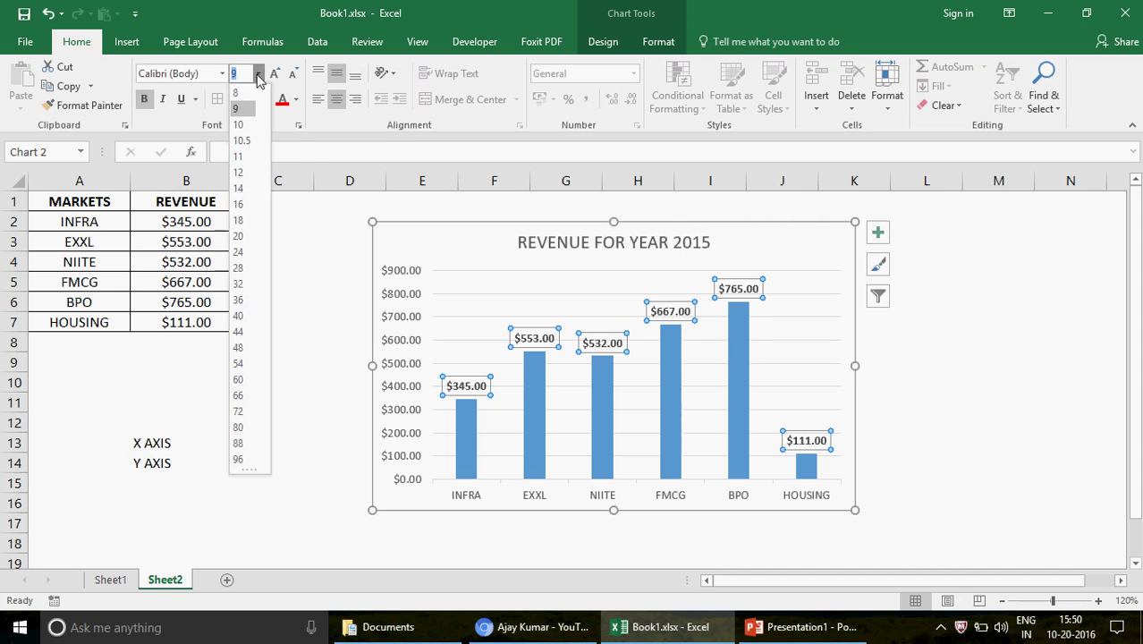
left_click(255, 158)
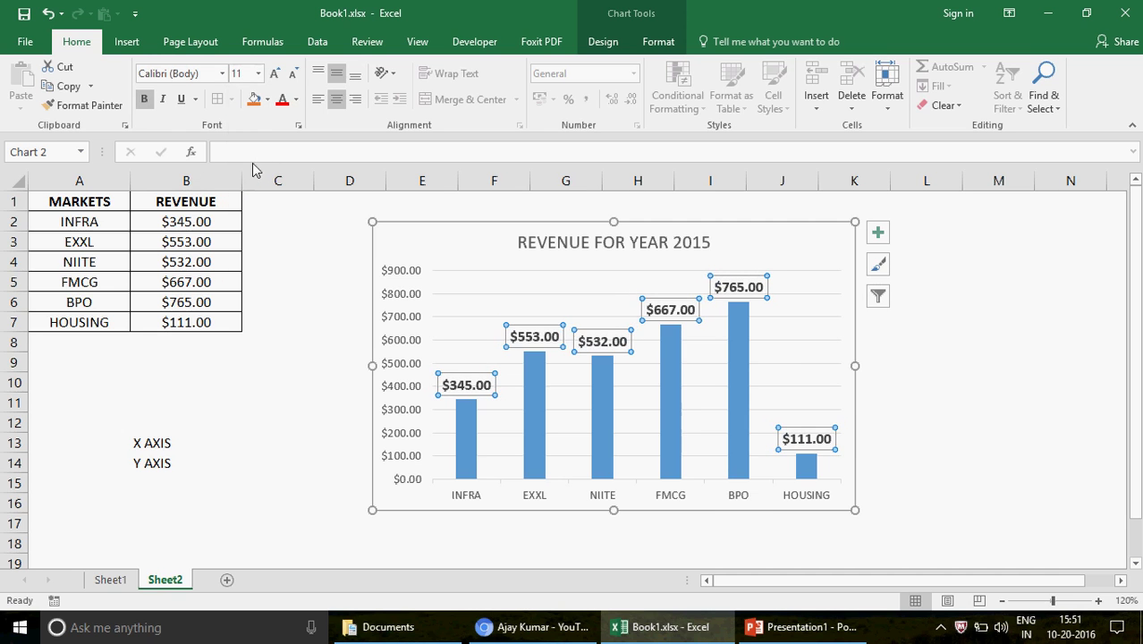
left_click(296, 99)
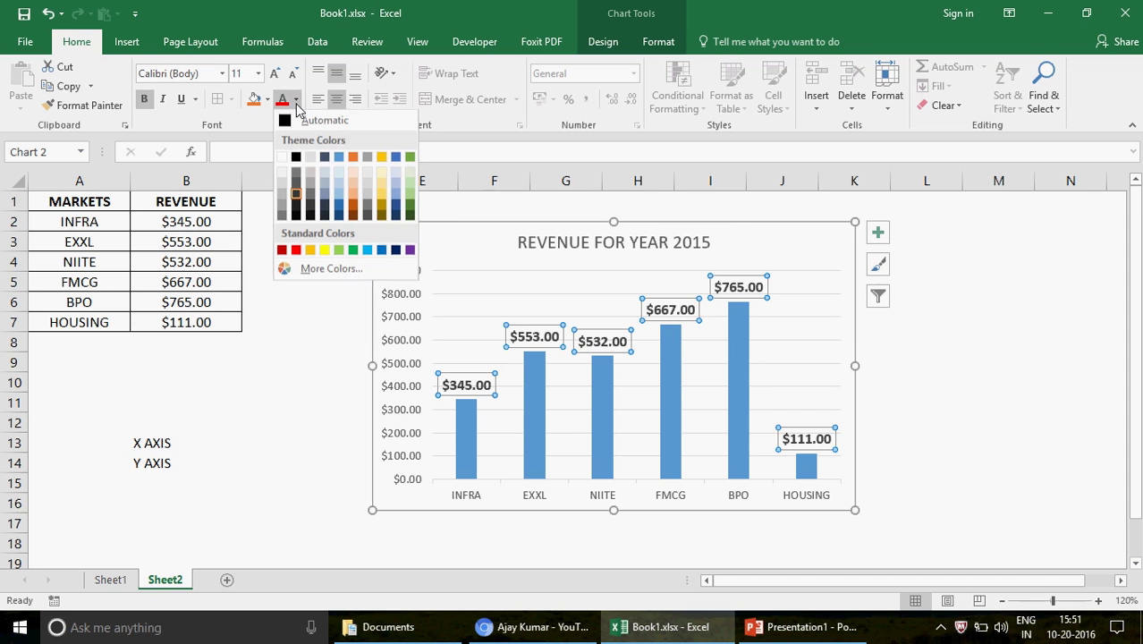
left_click(340, 158)
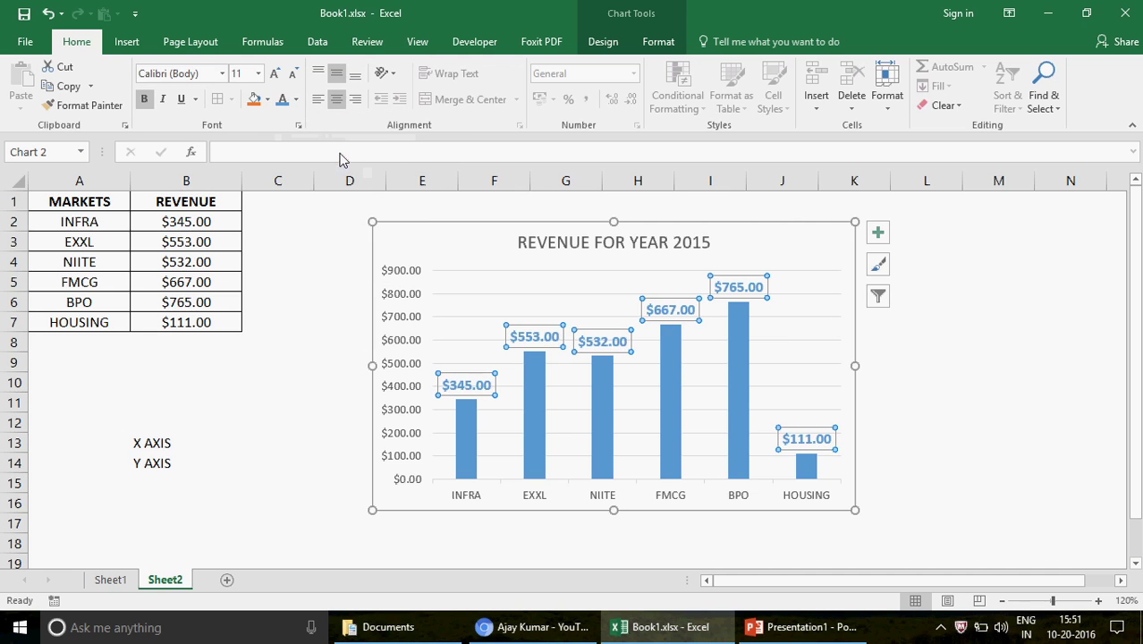
left_click(798, 230)
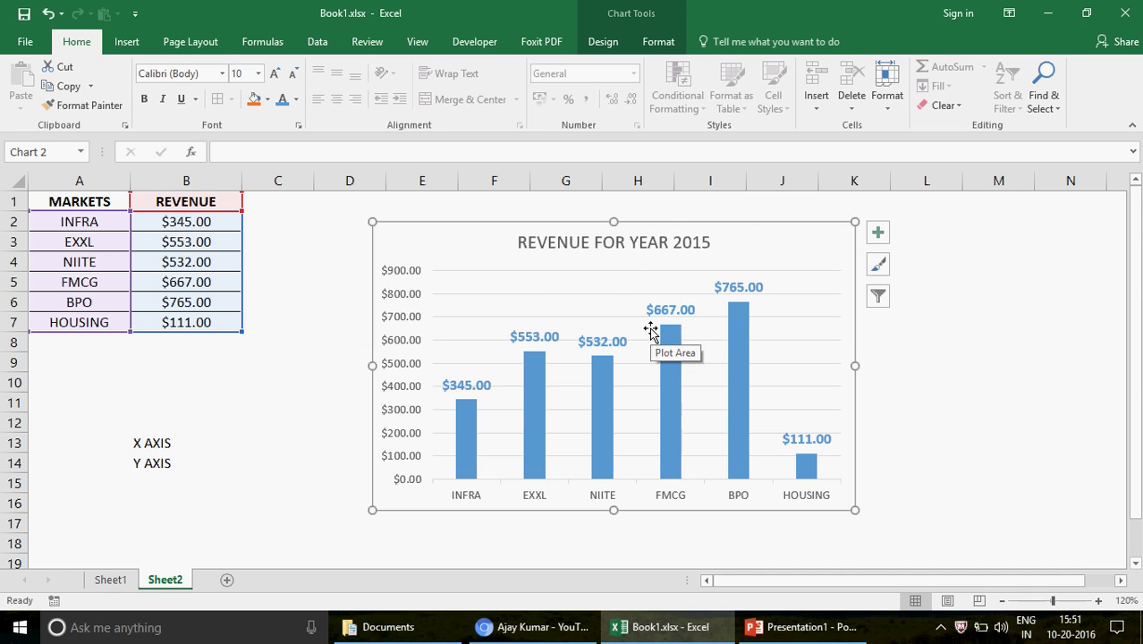
Step: Try a data table beneath the column chart and remove it again
left_click(880, 235)
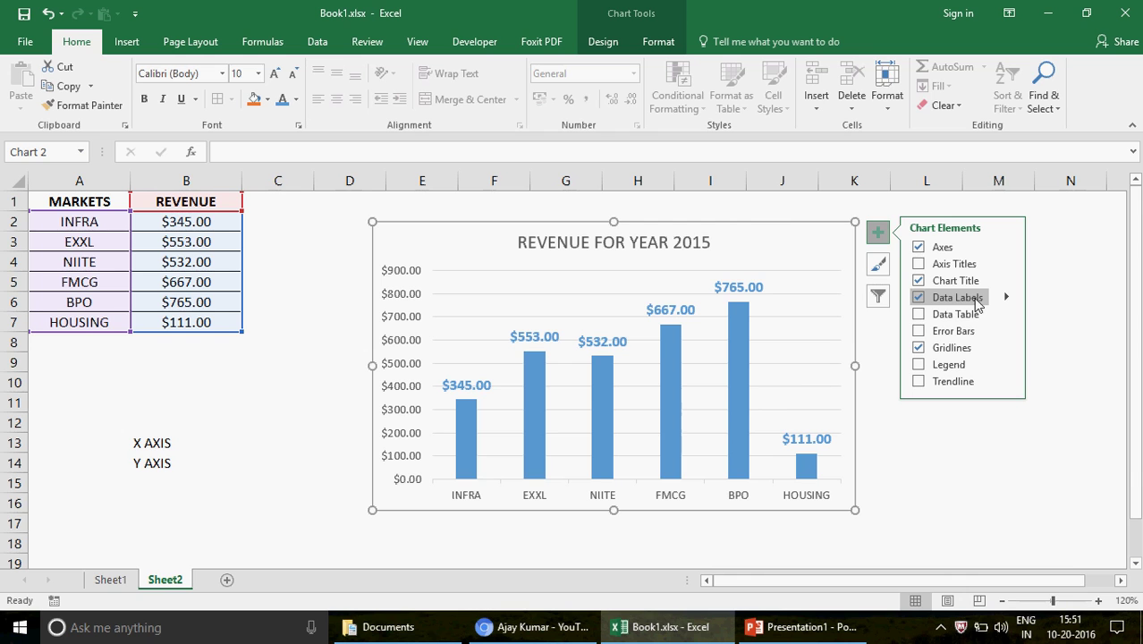
left_click(919, 314)
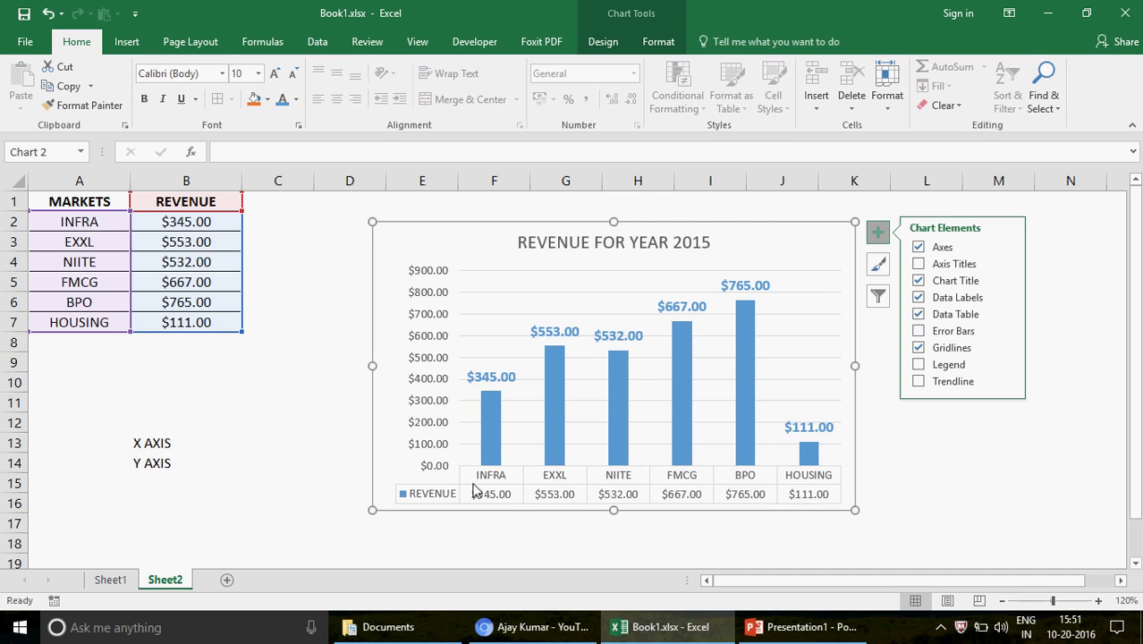
left_click(919, 317)
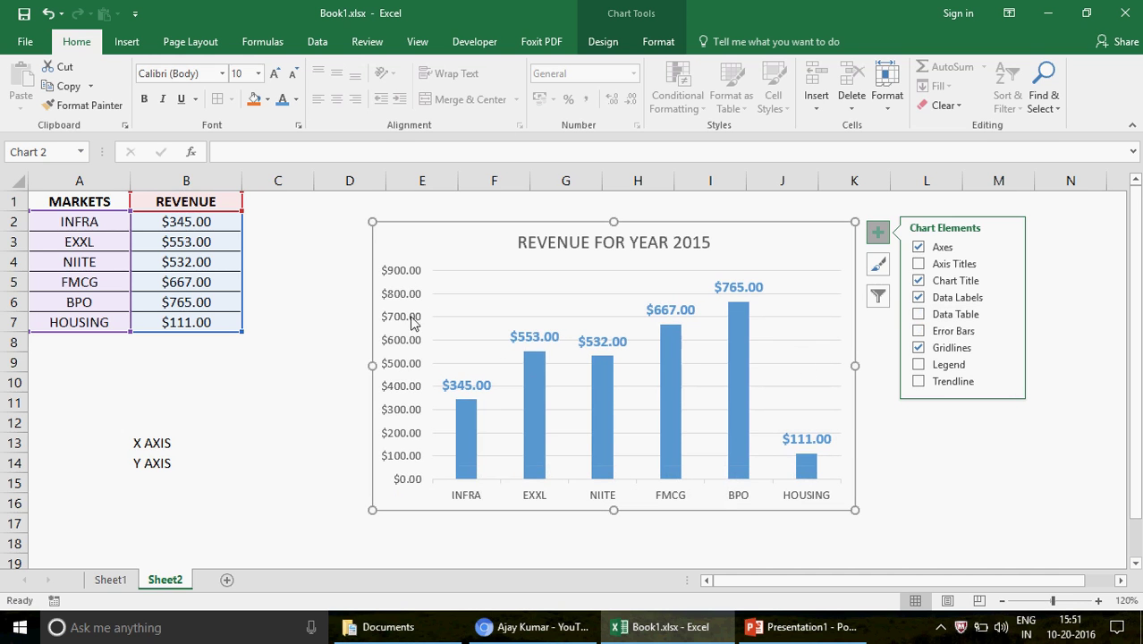
Step: Remove the chart's gridlines, add primary minor vertical, minor horizontal and major vertical gridlines, and try the major horizontal ones
left_click(920, 349)
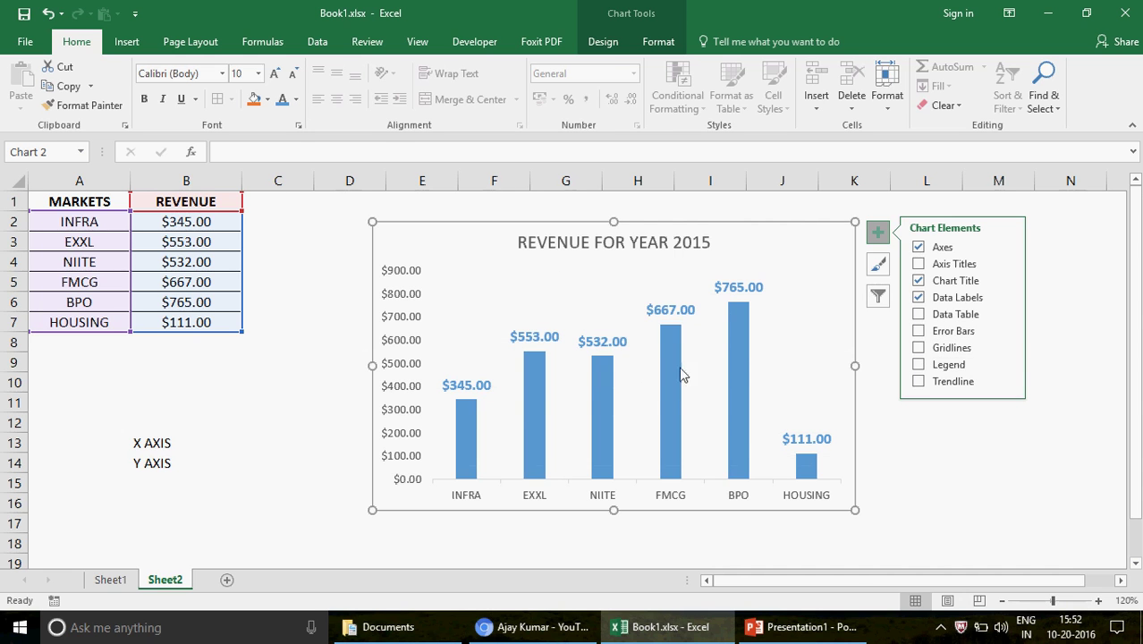
left_click(1007, 348)
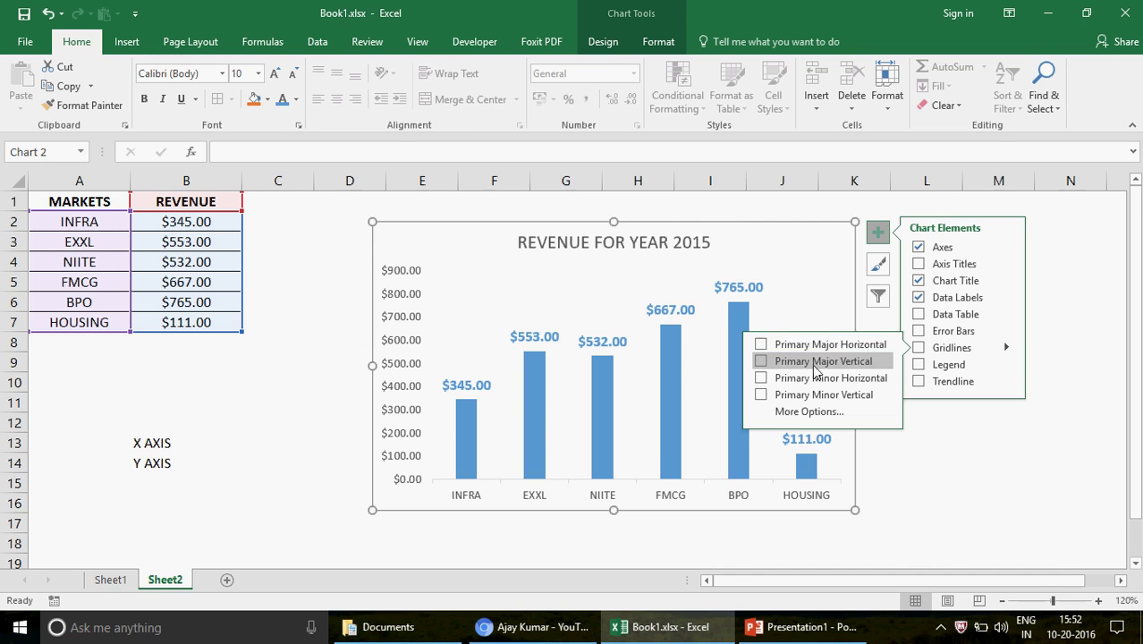
left_click(763, 396)
left_click(762, 378)
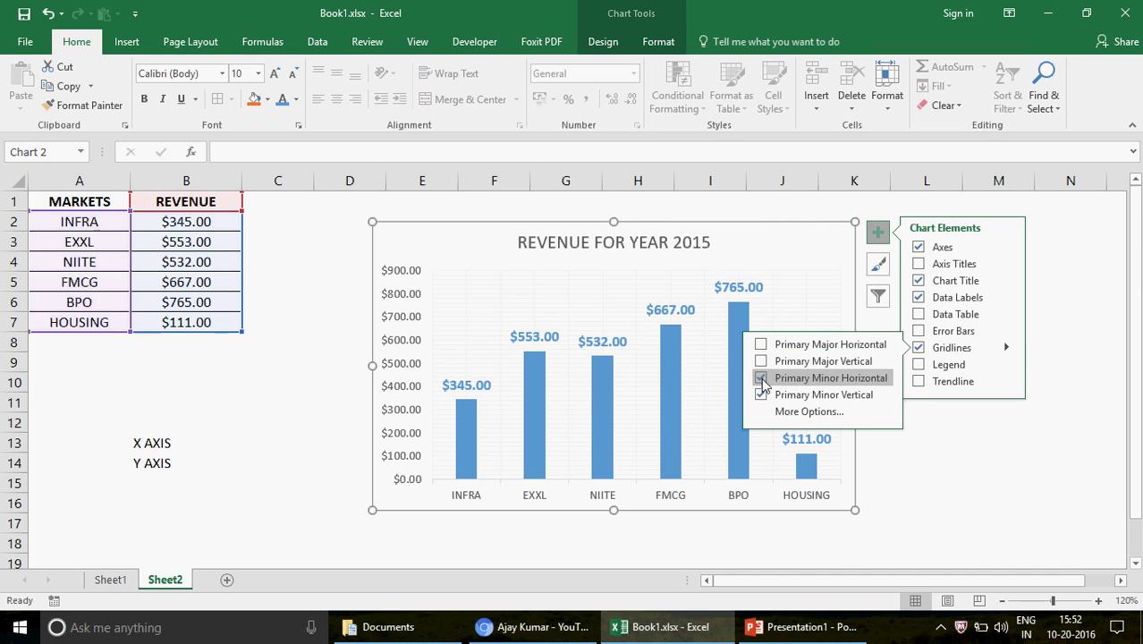
left_click(761, 361)
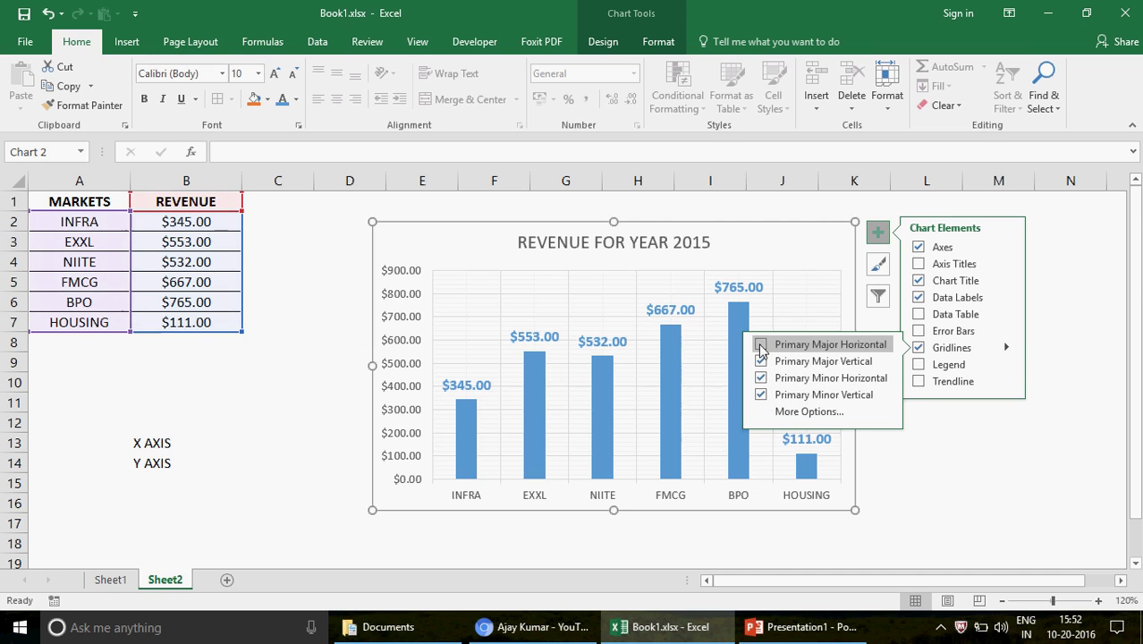
left_click(762, 347)
left_click(761, 347)
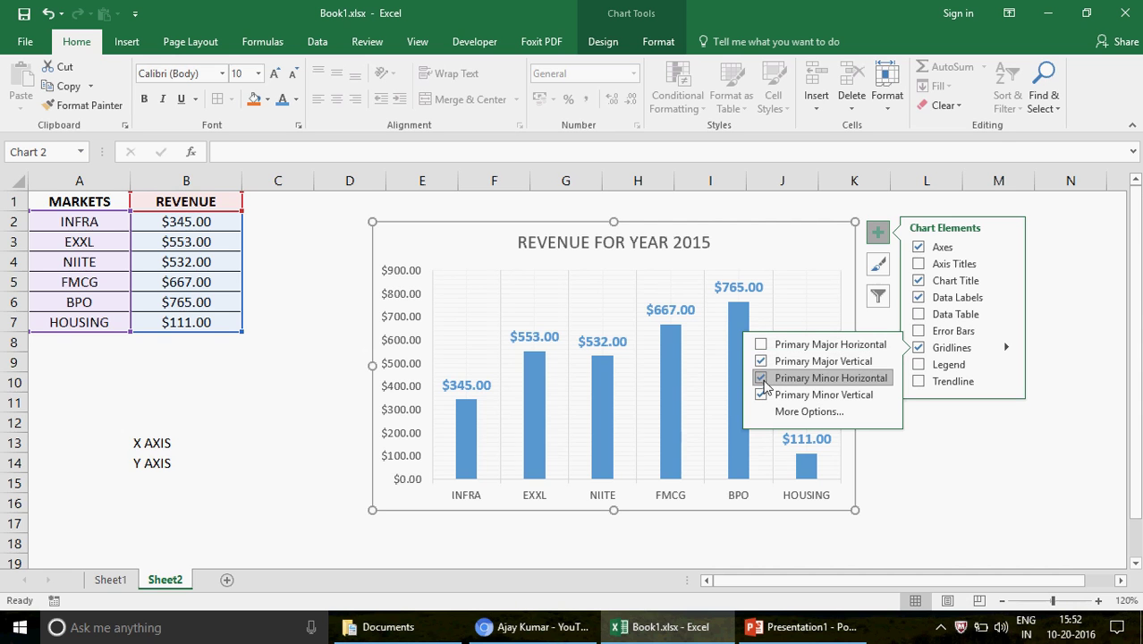
Step: Turn off the primary minor horizontal, major vertical and minor vertical gridlines so the chart has none
left_click(762, 379)
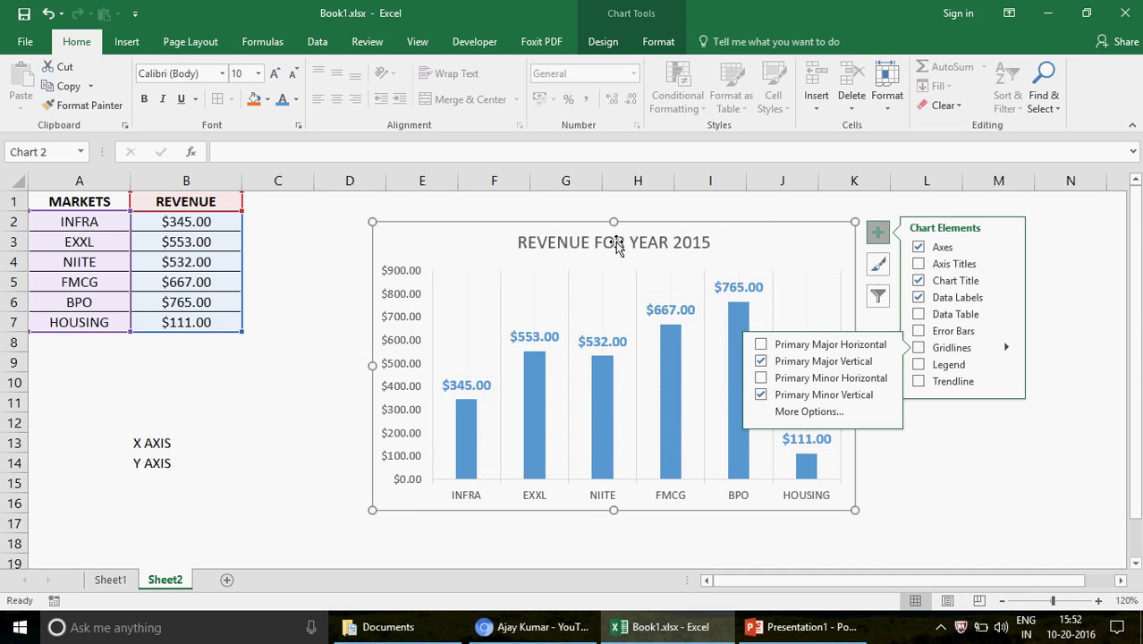
left_click(760, 361)
left_click(763, 396)
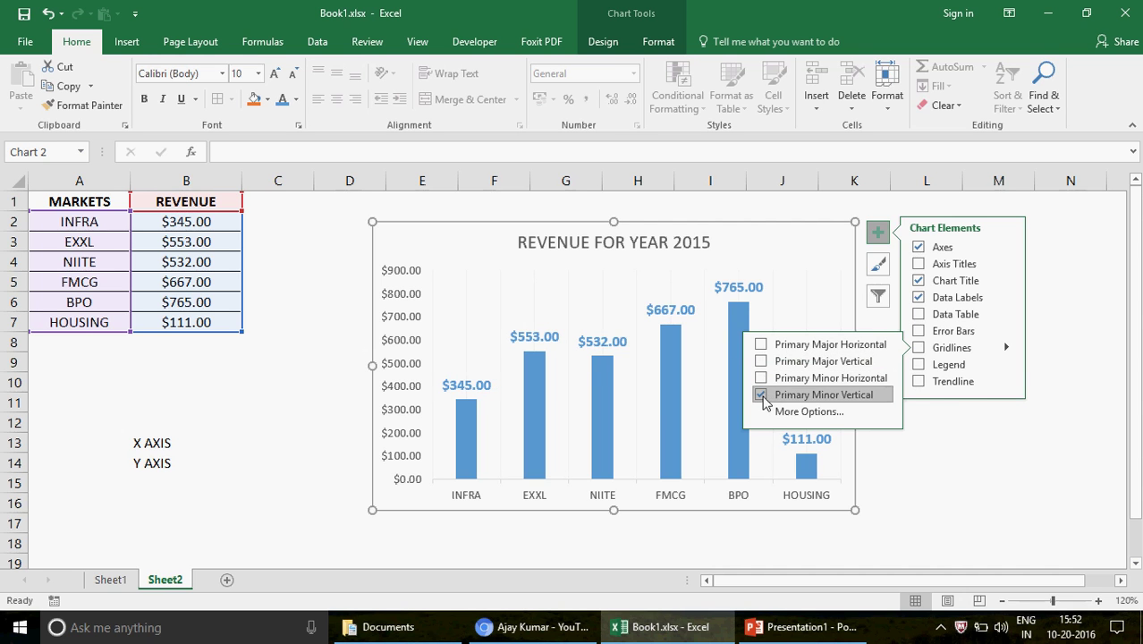
left_click(957, 406)
Step: Try a legend on the revenue chart and remove it again
left_click(832, 233)
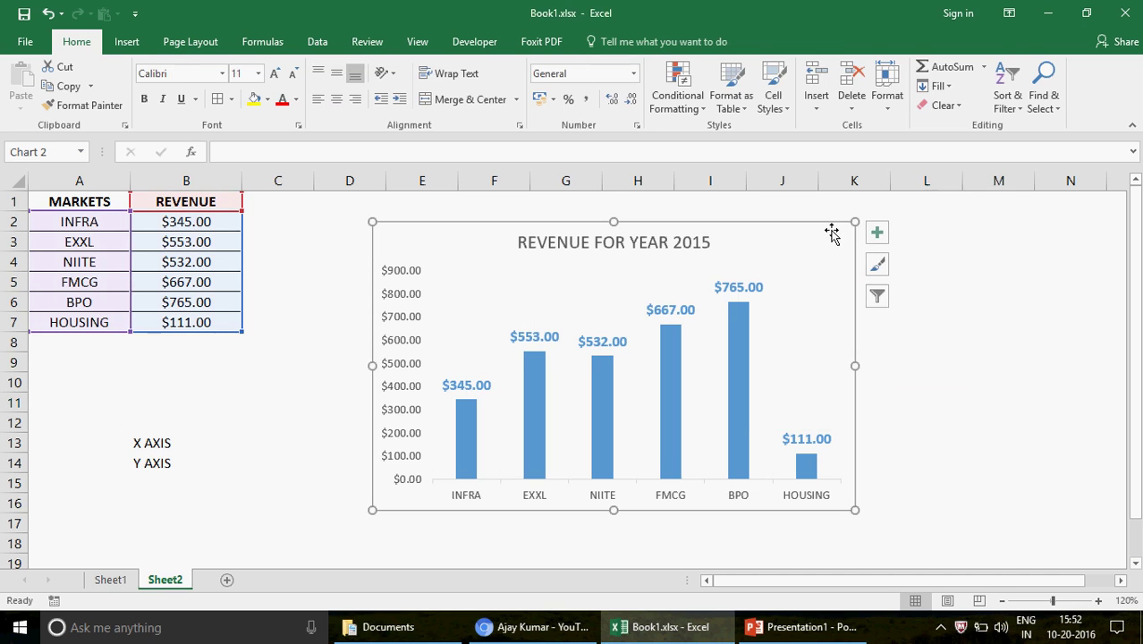
left_click(877, 233)
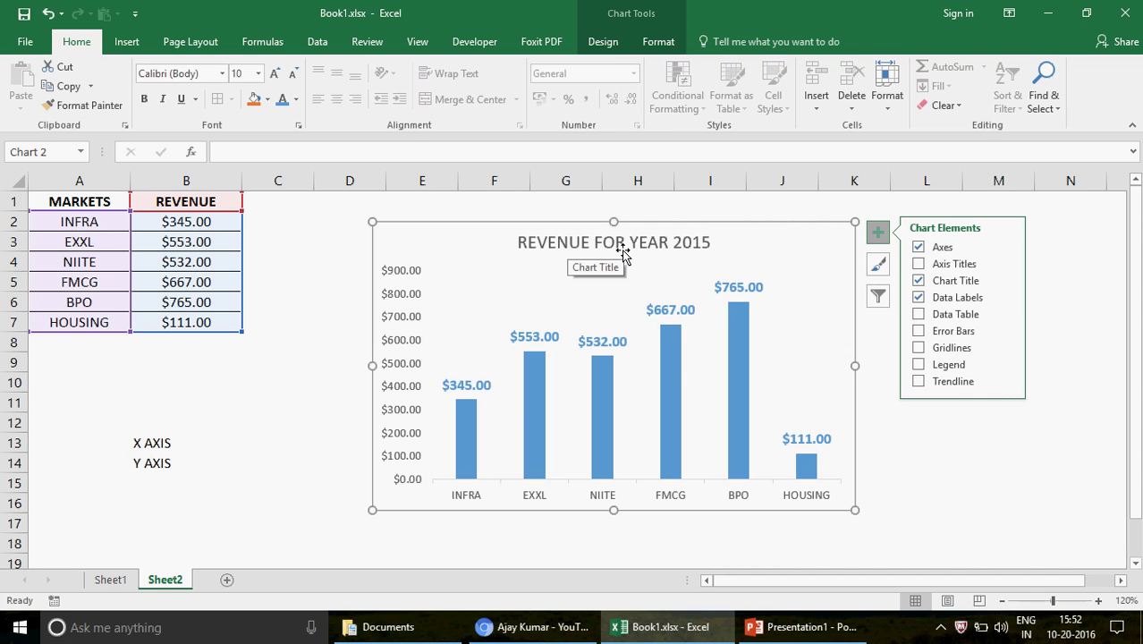
left_click(917, 365)
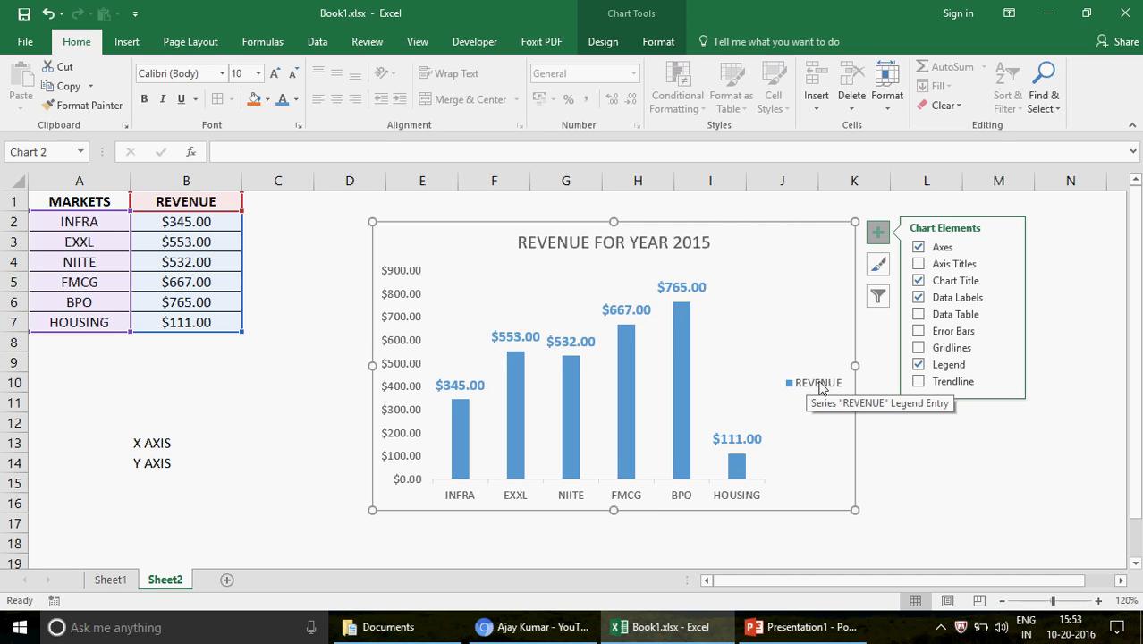
left_click(918, 367)
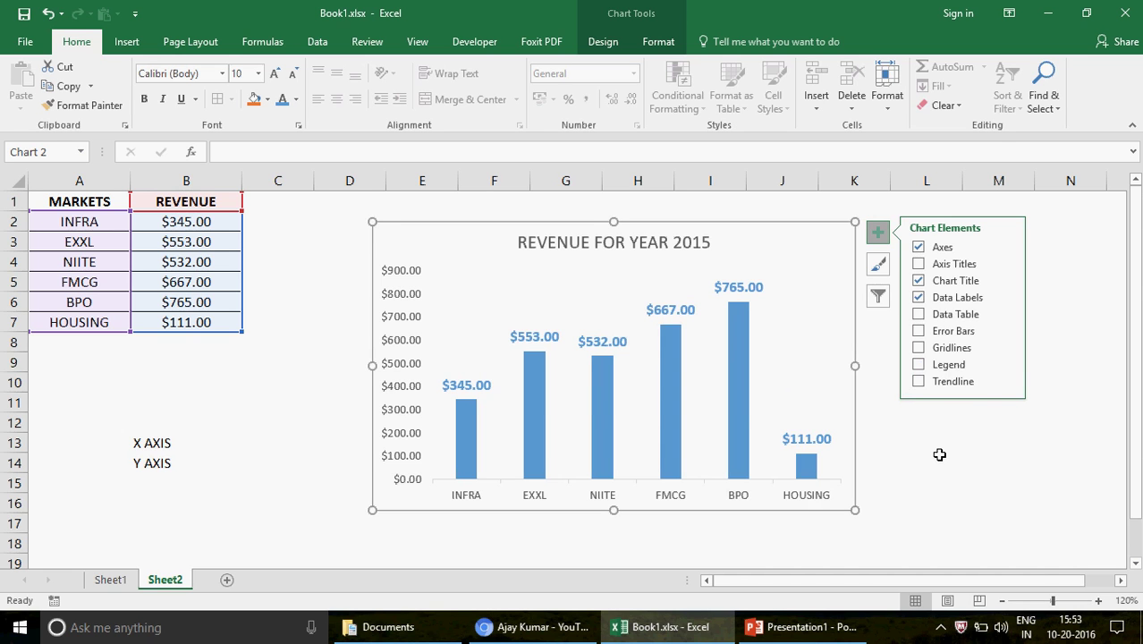
Step: Try a trendline over the revenue columns, remove it, and deselect the chart
left_click(918, 382)
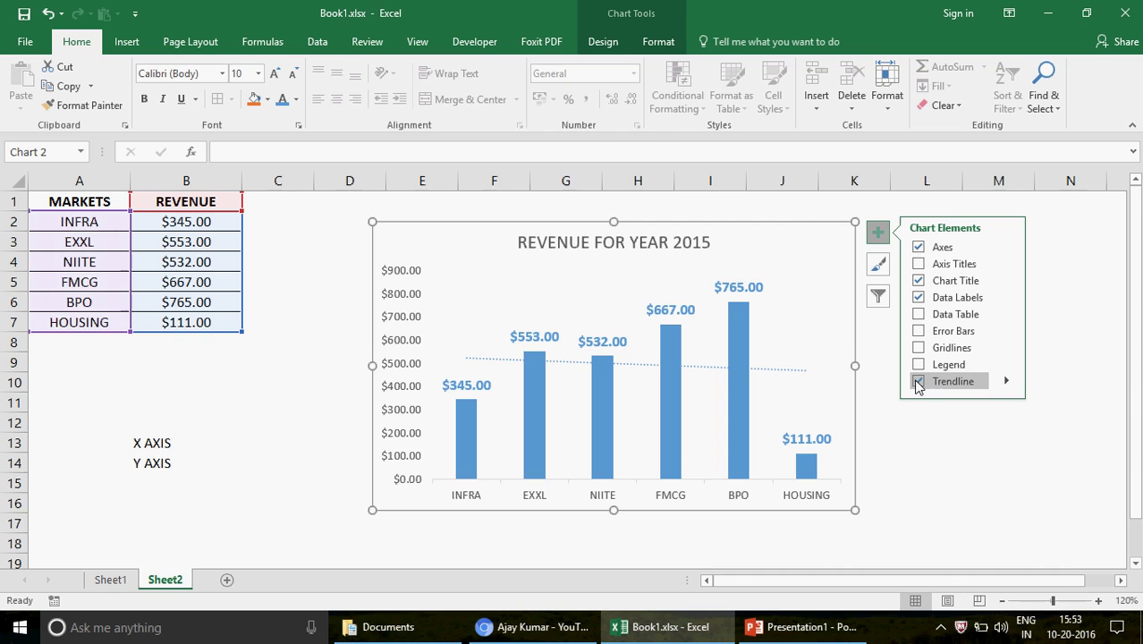
left_click(918, 382)
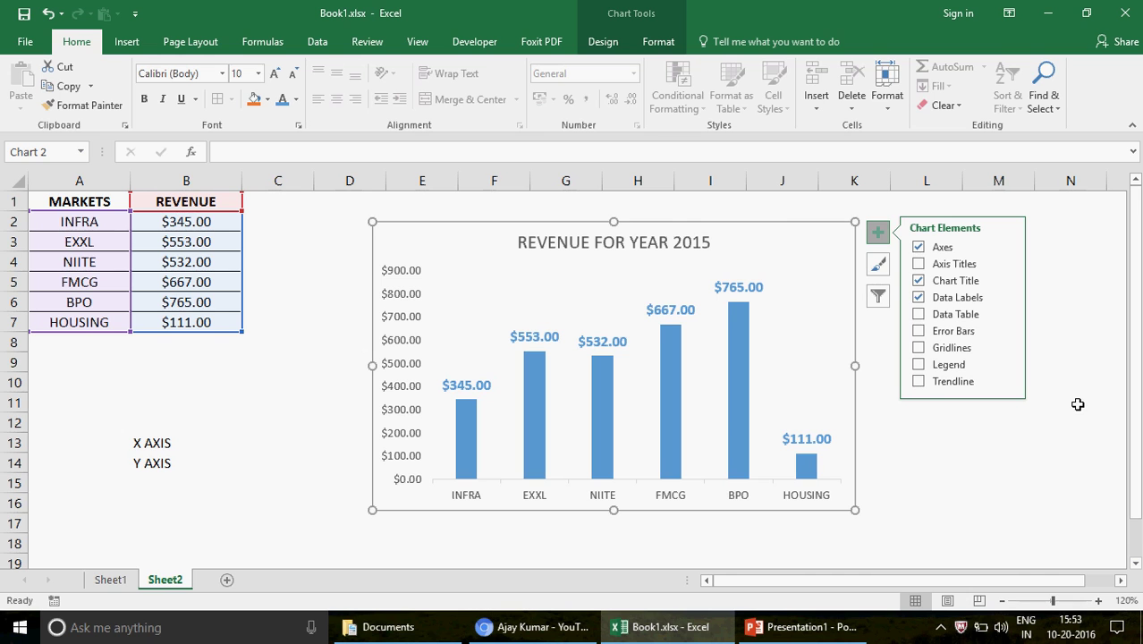
left_click(1002, 511)
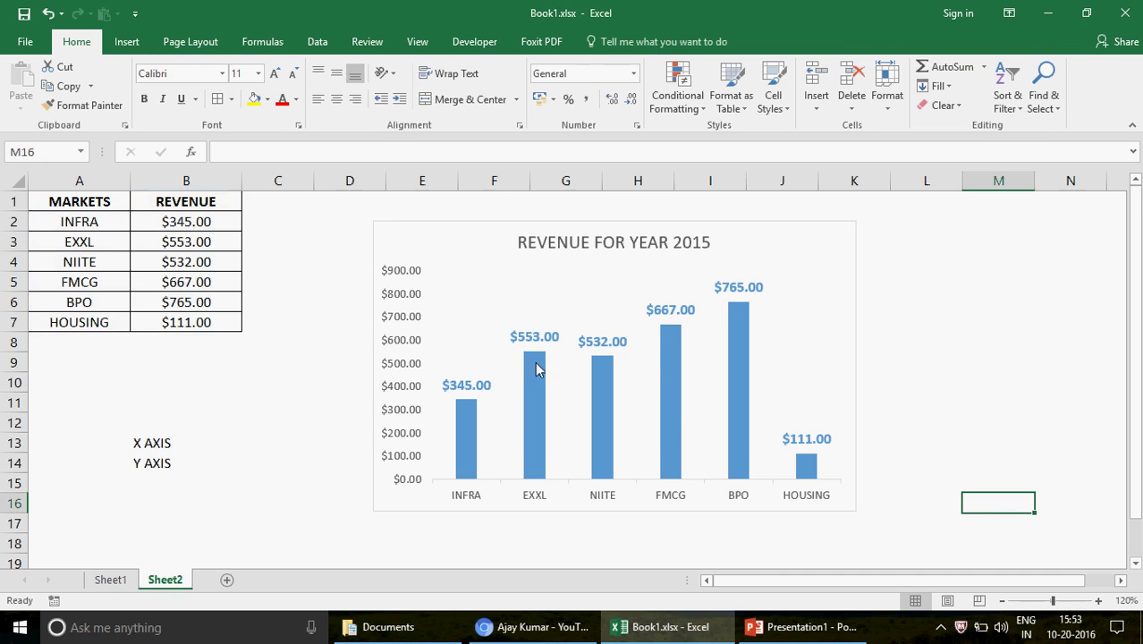
Step: Delete the vertical value axis from the revenue chart and deselect the chart
left_click(399, 337)
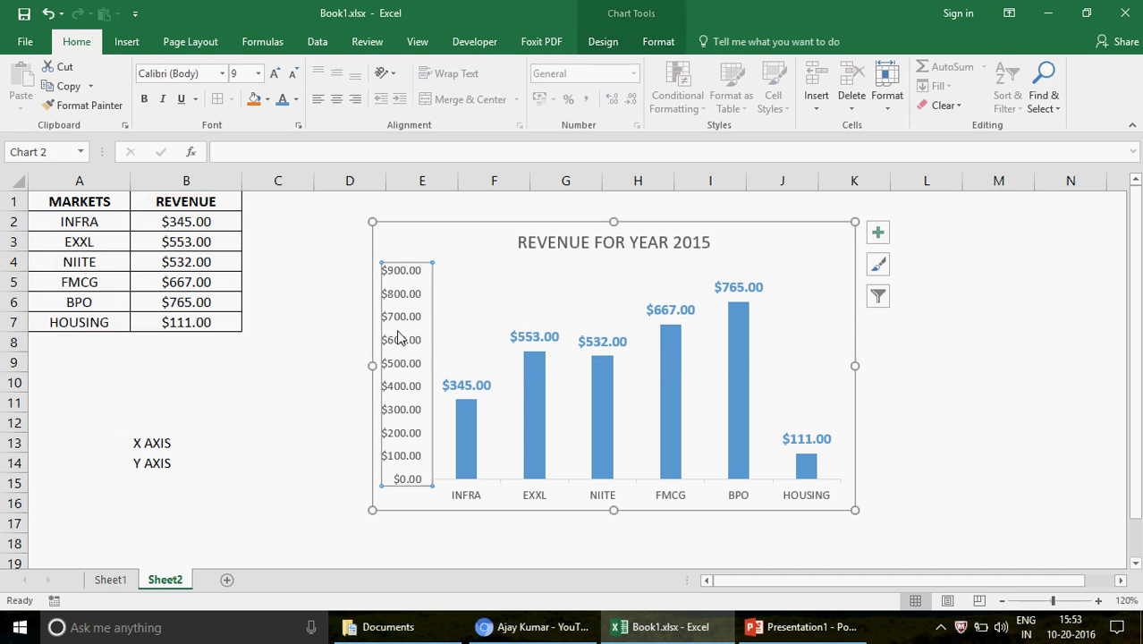
left_click(878, 233)
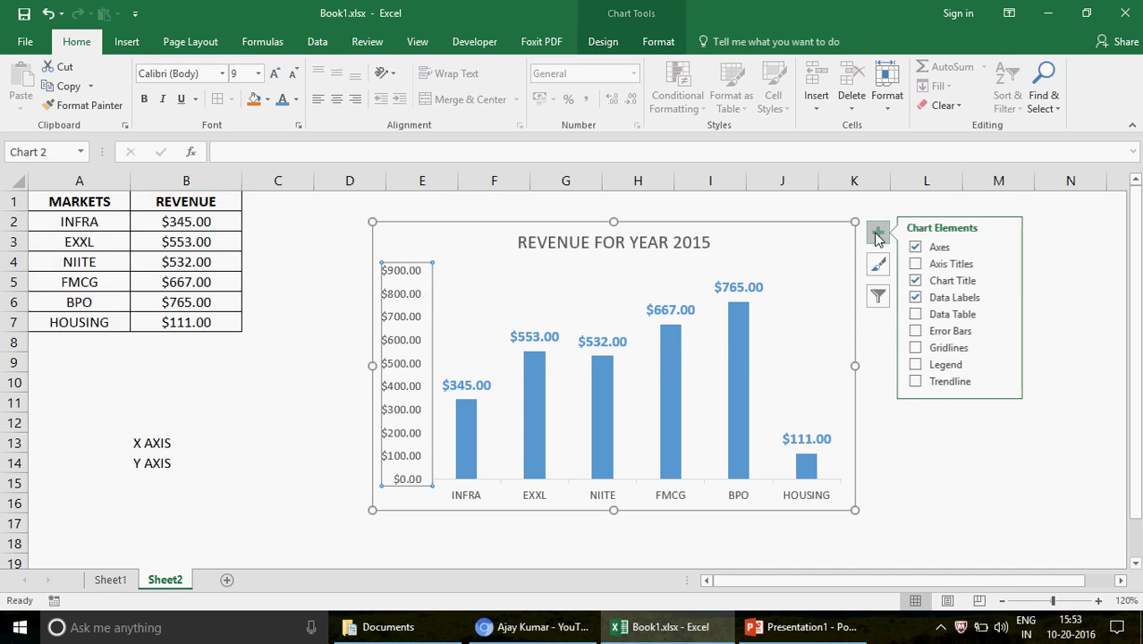
left_click(919, 281)
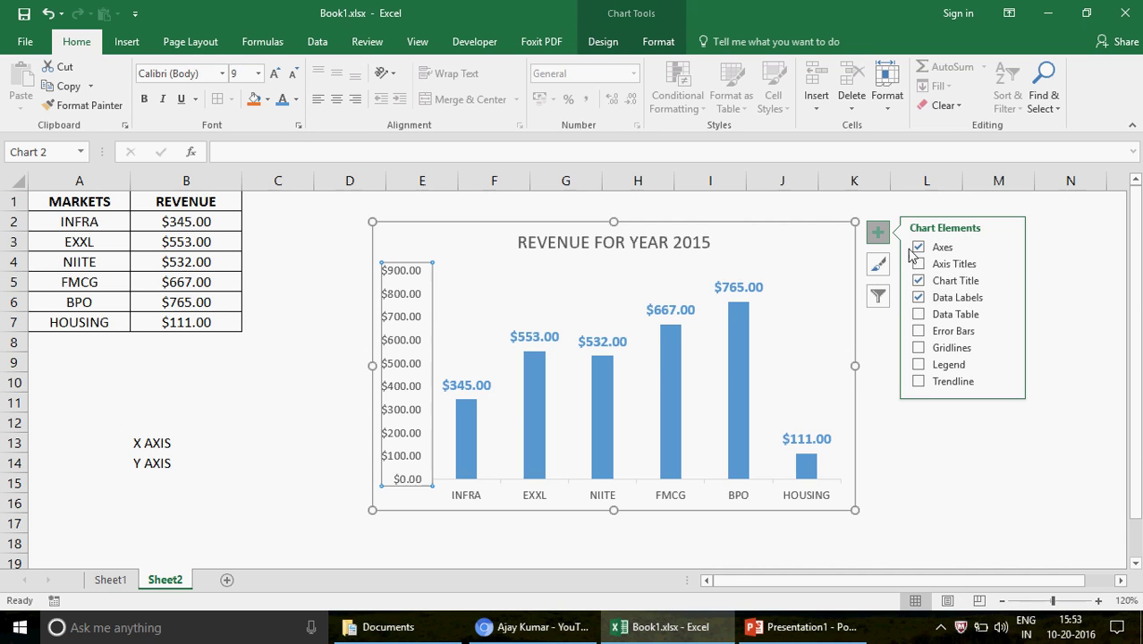
right_click(399, 275)
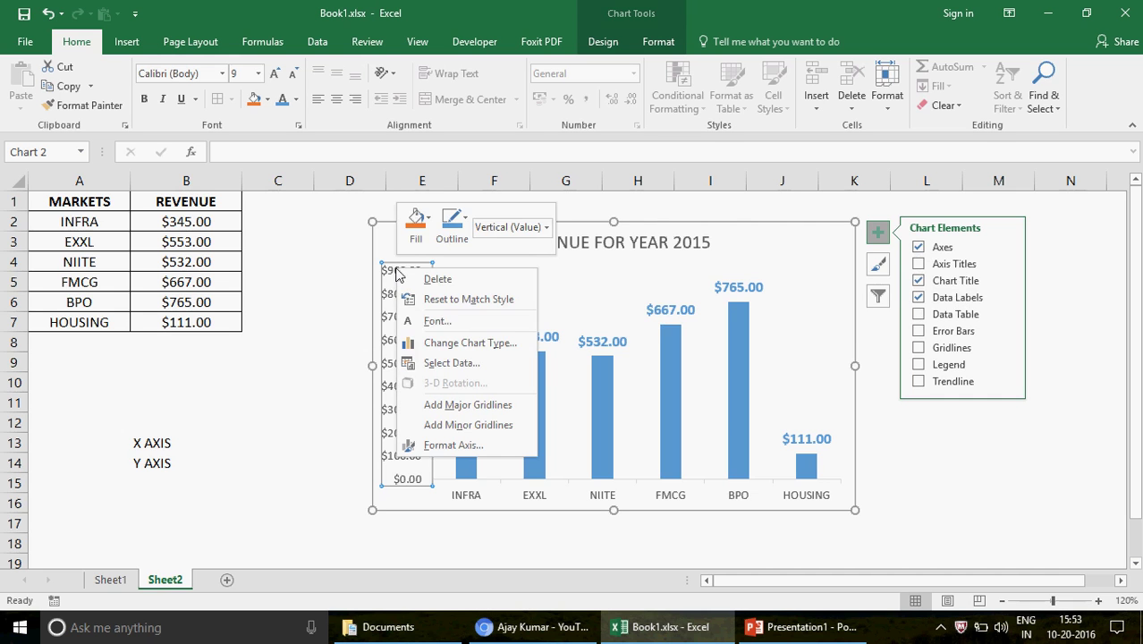
left_click(439, 280)
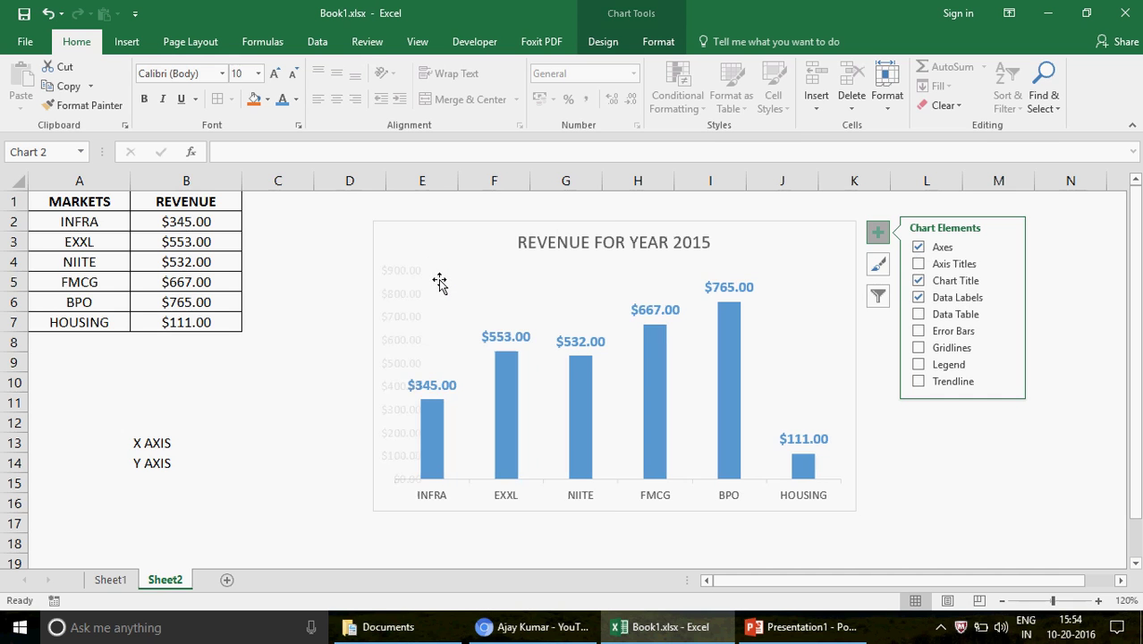
left_click(981, 498)
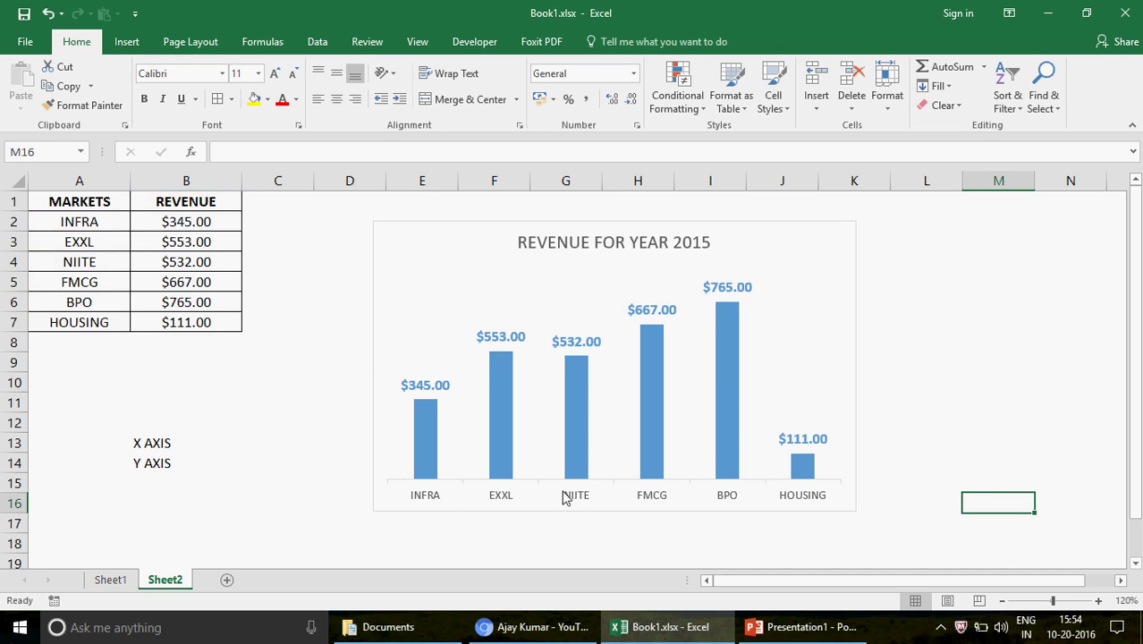
Step: Move and resize the chart to span about columns E to L and rows 2 to 14, making it shorter and wider
left_click(722, 230)
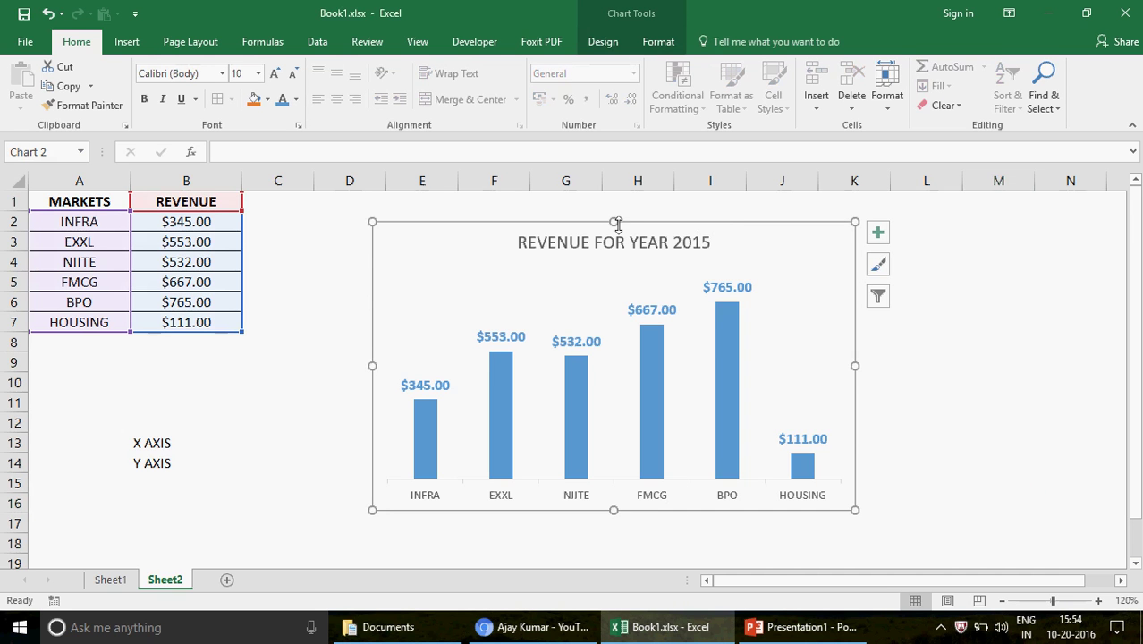
left_click_drag(614, 222, 731, 228)
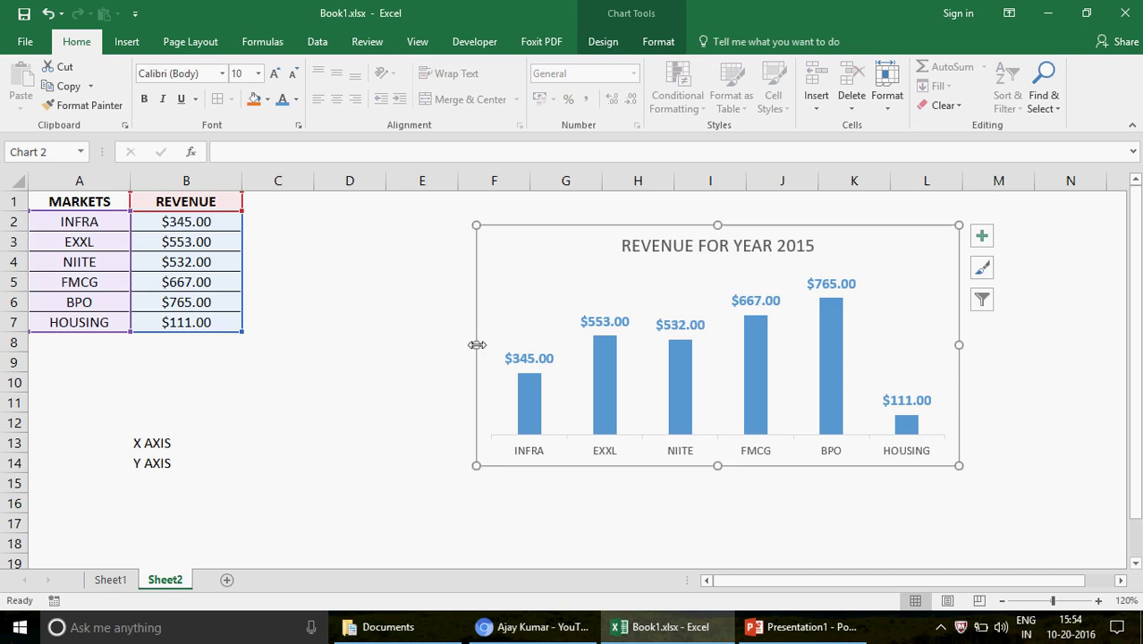
left_click_drag(476, 343, 411, 338)
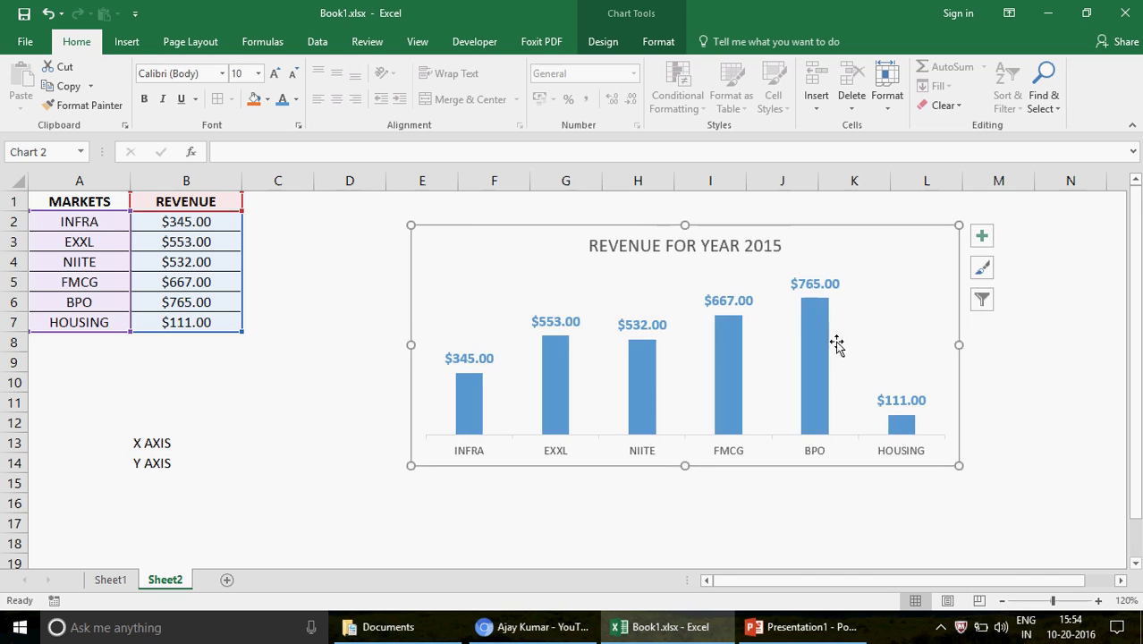
Step: Resize the revenue chart to span about columns E to K and rows 2 to 11, and deselect it
left_click_drag(957, 346, 807, 344)
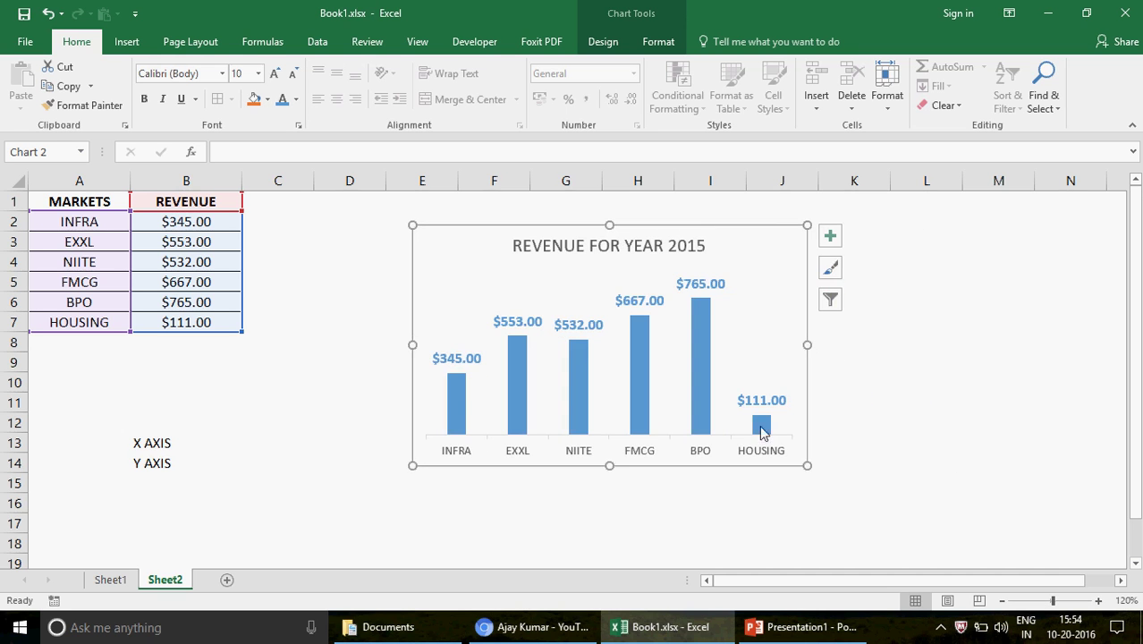
left_click_drag(807, 465, 770, 411)
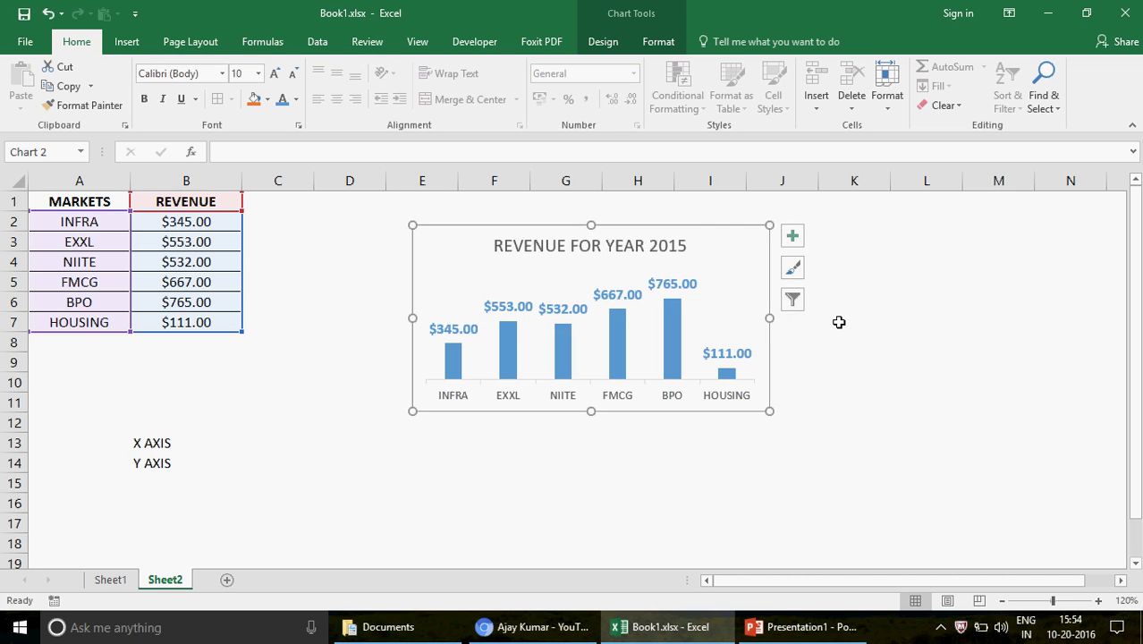
left_click_drag(772, 317, 842, 319)
left_click(596, 477)
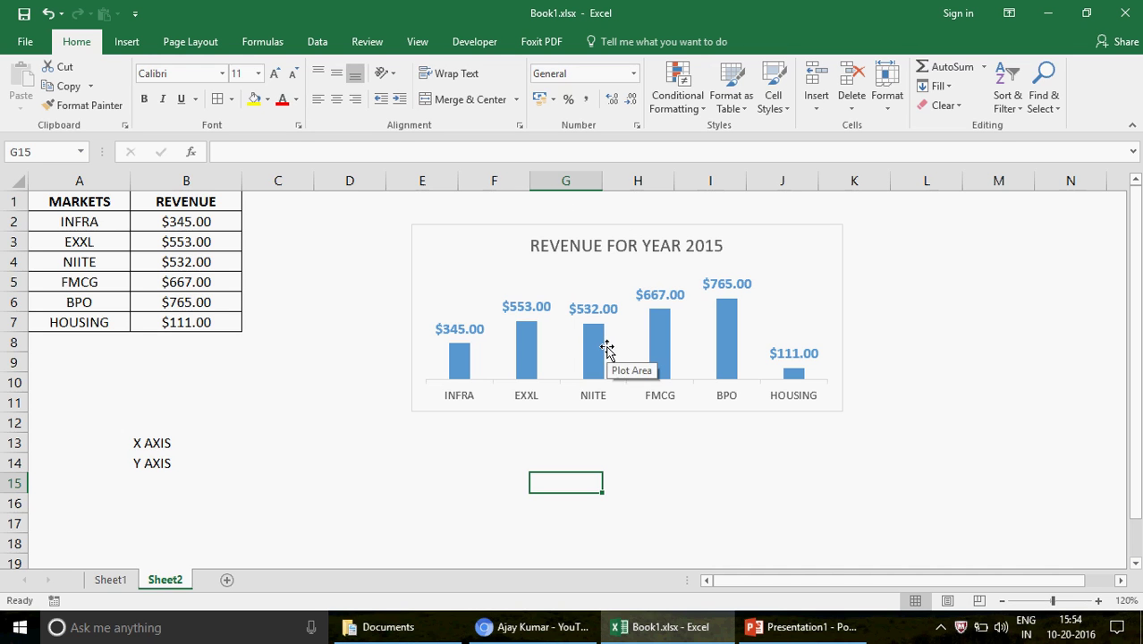
Step: Set the NIITE revenue in cell B4 to 888
left_click(188, 261)
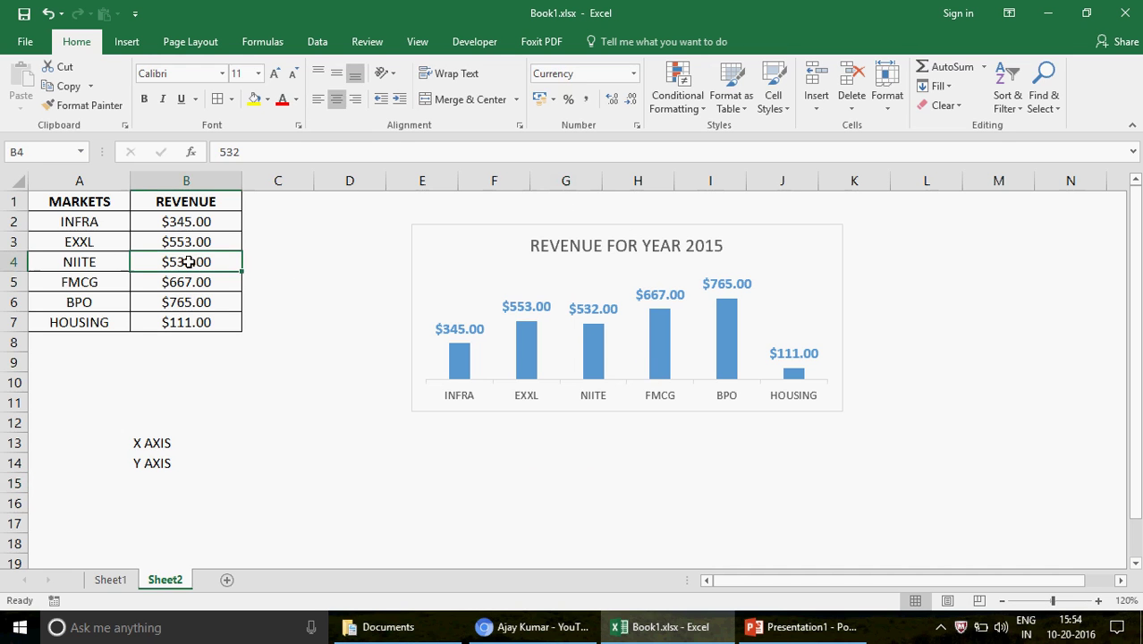
type("888")
key("Return")
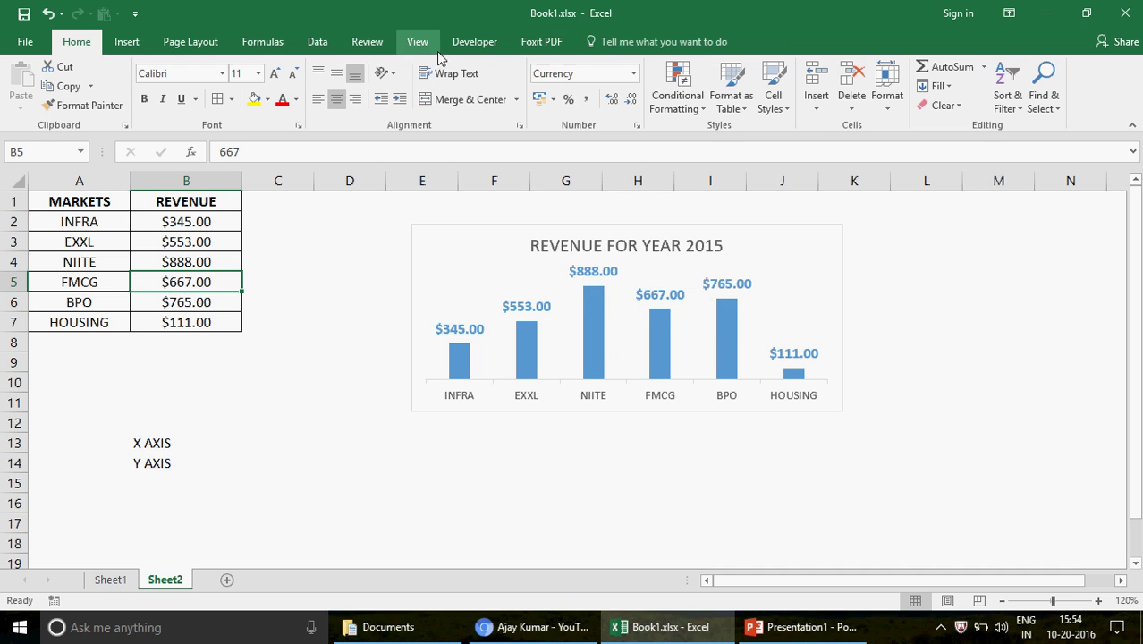
Step: Preview other chart types for the revenue chart, change it to Line with Markers, and deselect it
left_click(495, 237)
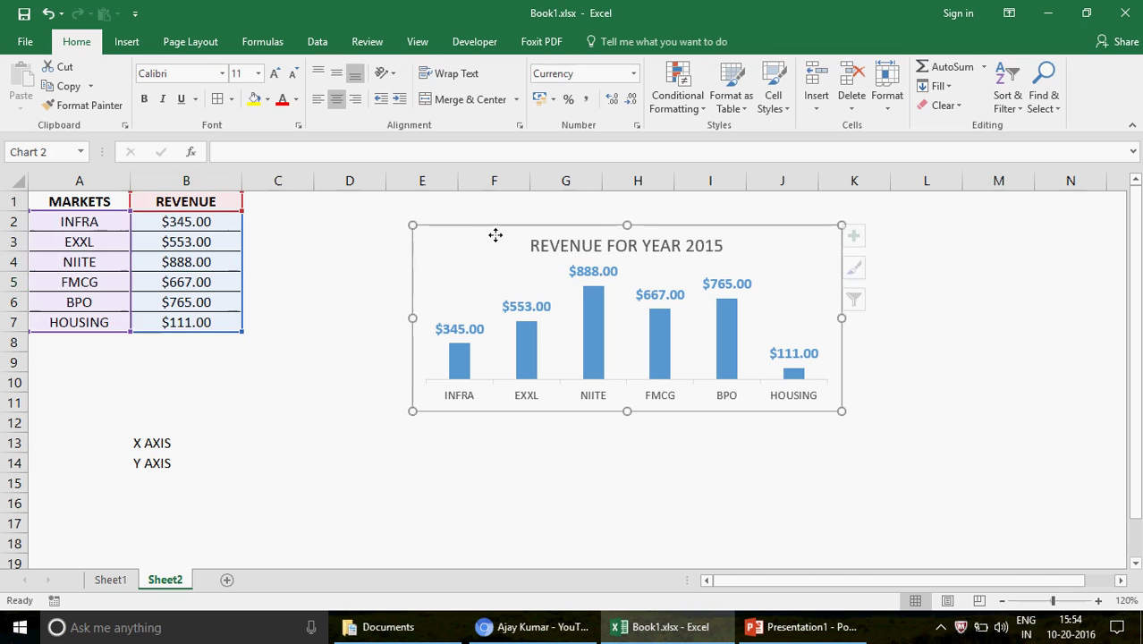
left_click(605, 49)
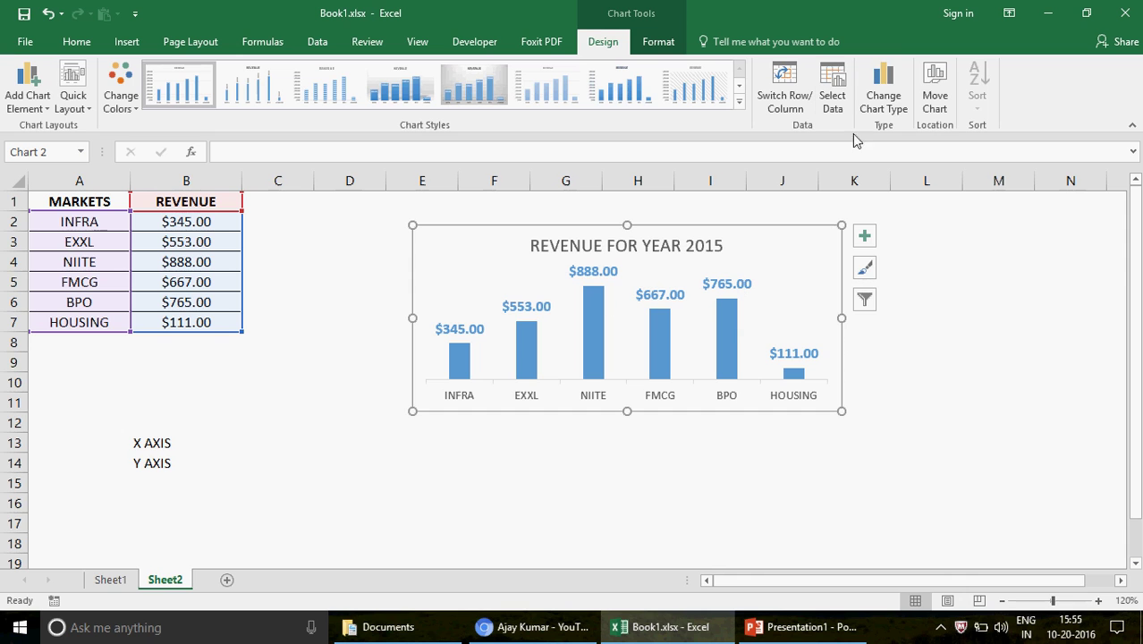
left_click(890, 87)
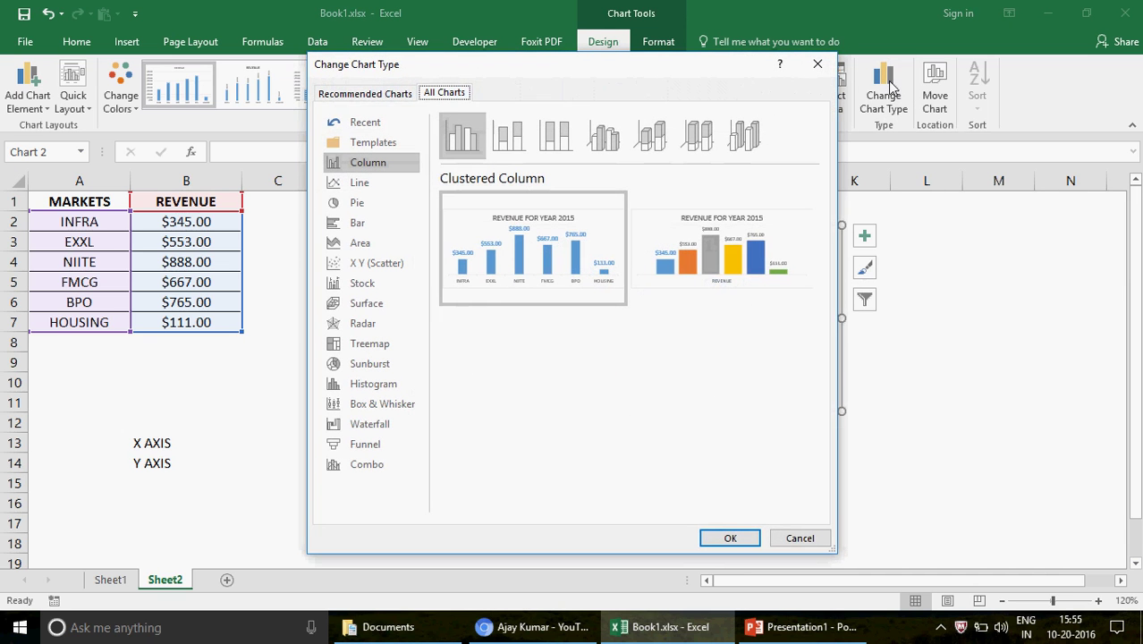
left_click(358, 183)
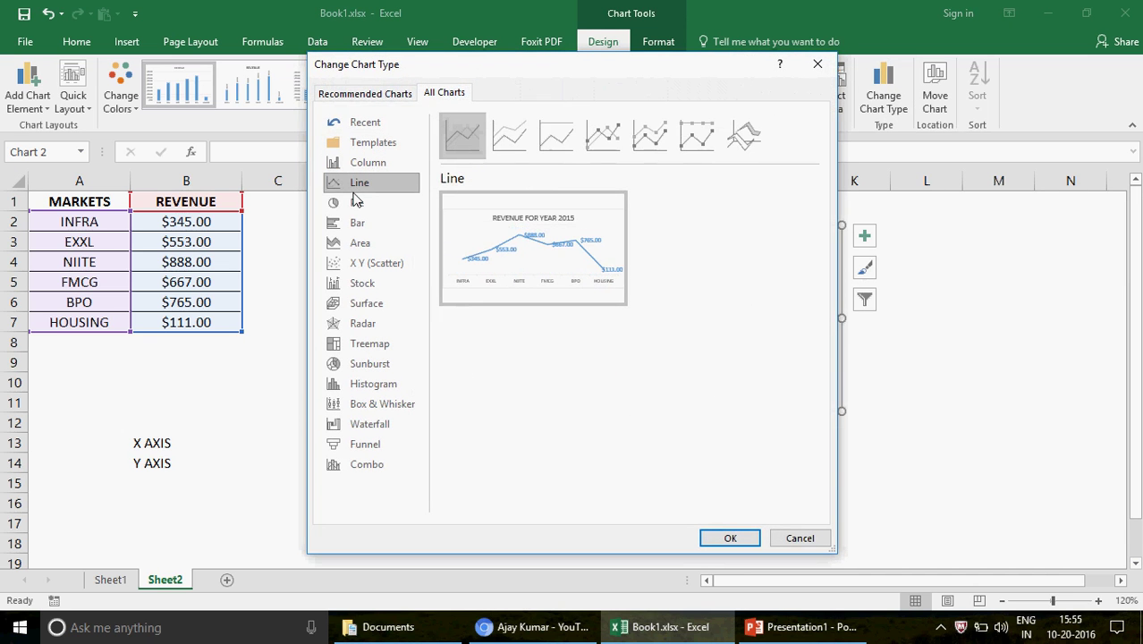
left_click(355, 204)
left_click(357, 223)
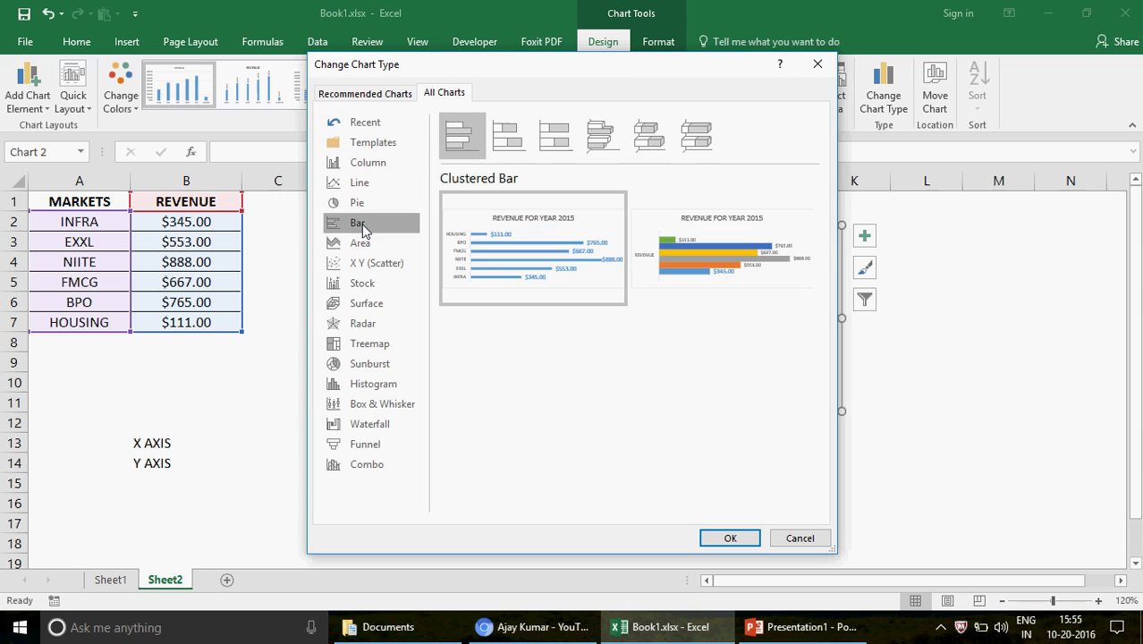
left_click(373, 184)
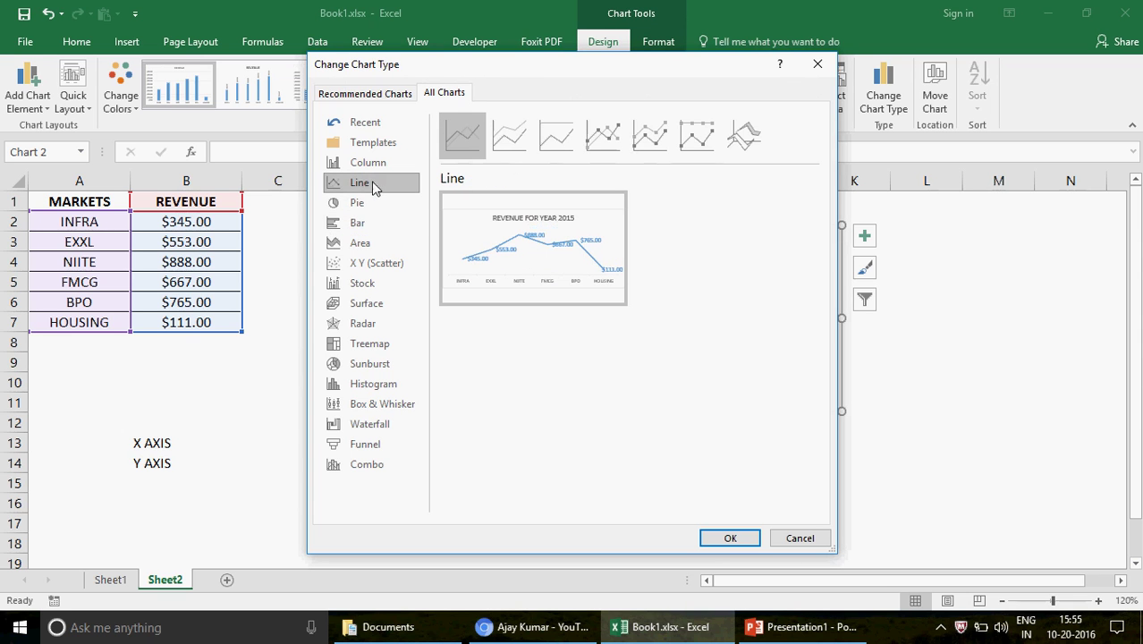
left_click_drag(633, 73, 334, 107)
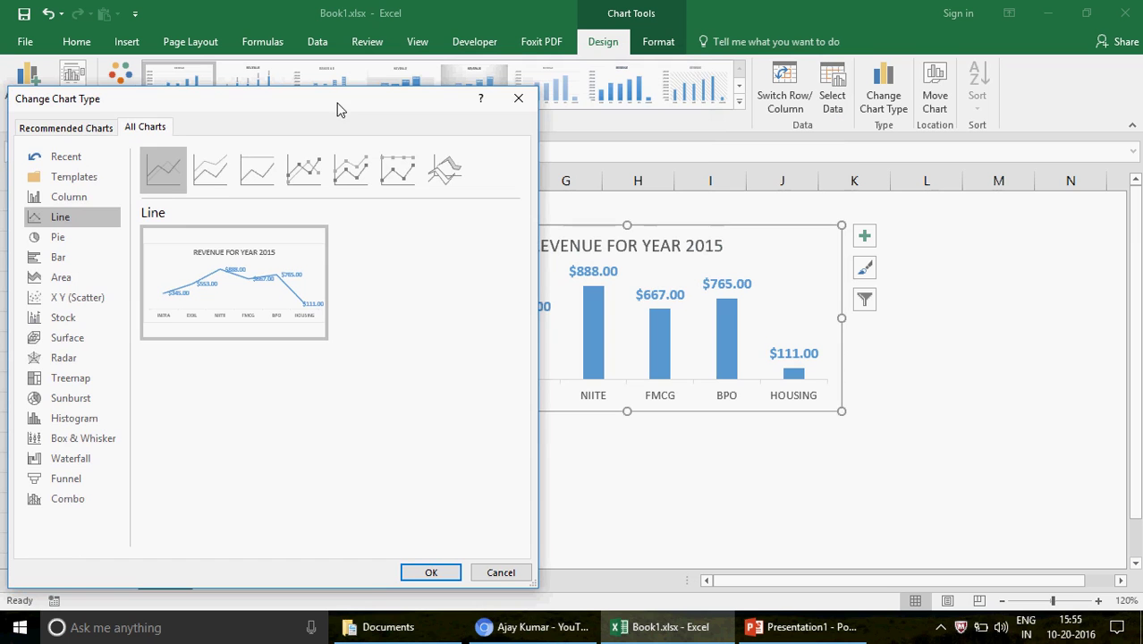
left_click(307, 173)
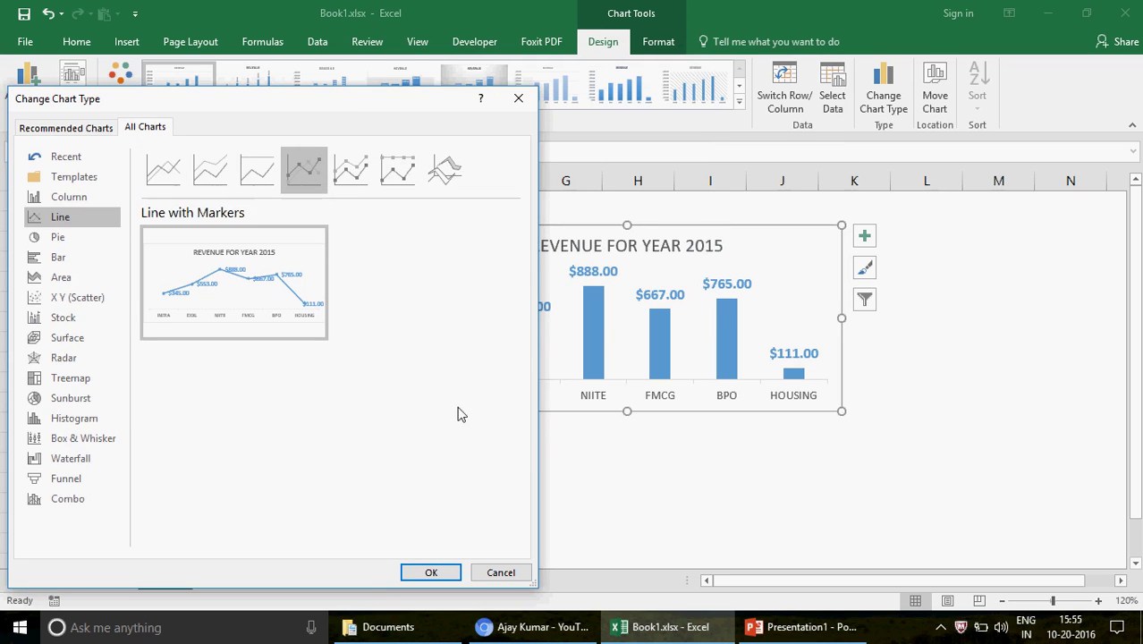
left_click(433, 572)
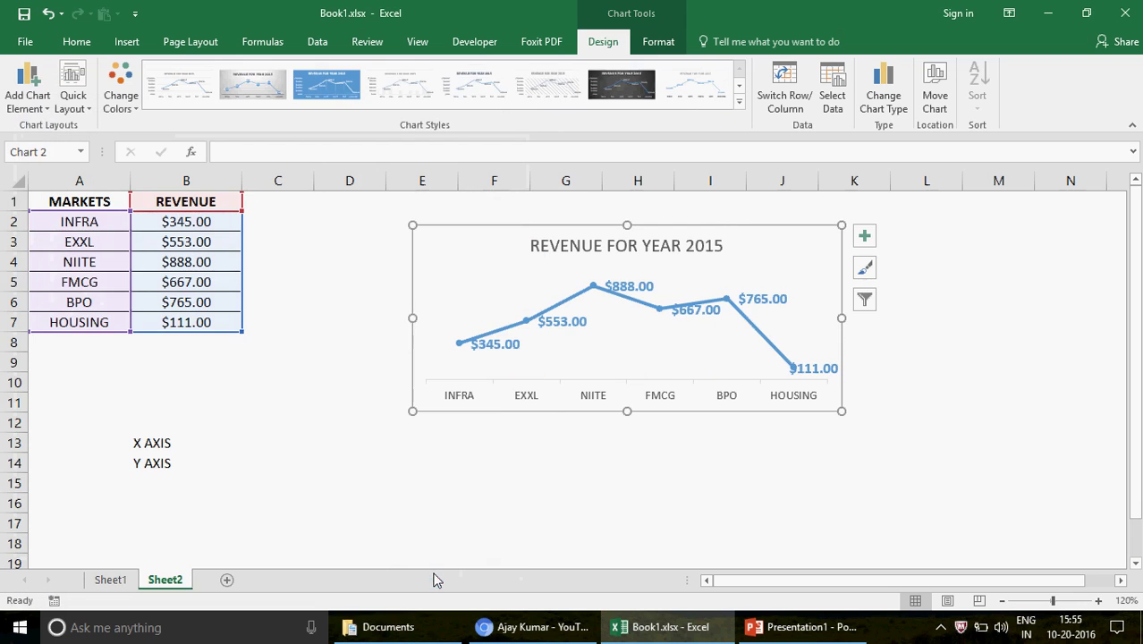
left_click(612, 527)
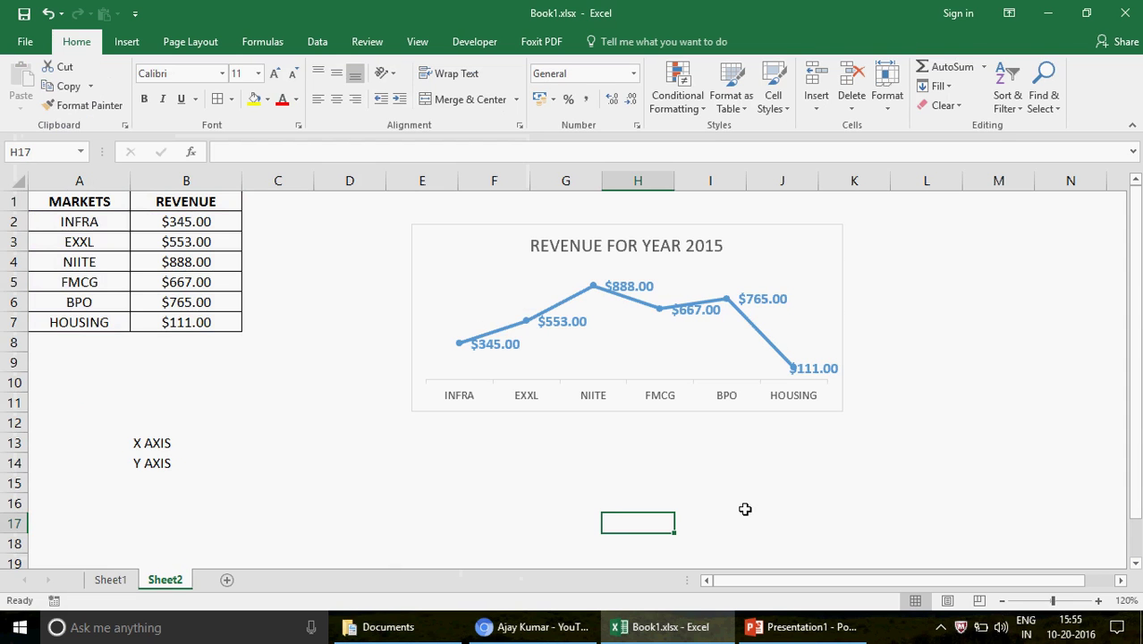
Step: Undo the chart type change to Line with Markers and deselect the chart
key("ctrl+z")
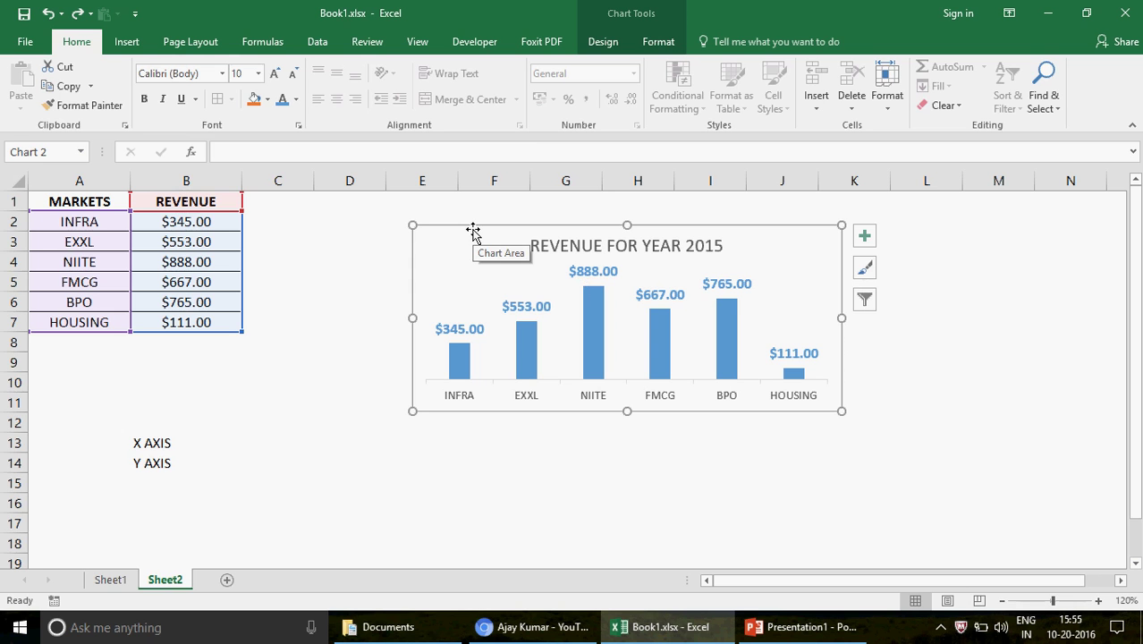
left_click(422, 441)
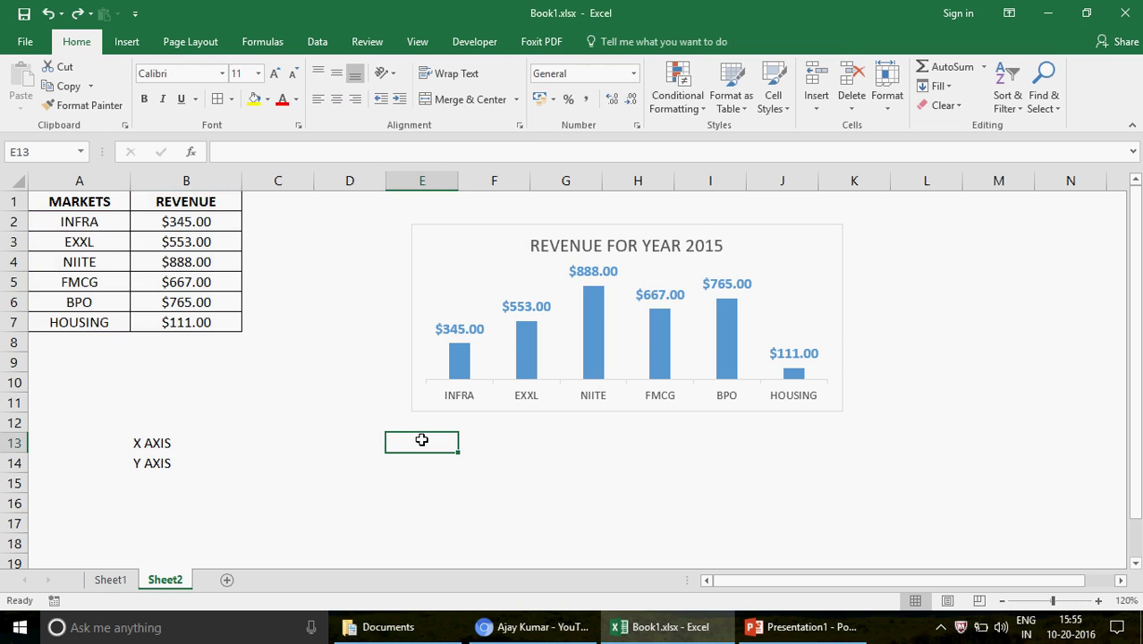
Step: Delete the REVENUE FOR YEAR 2015 chart from the sheet
left_click(718, 232)
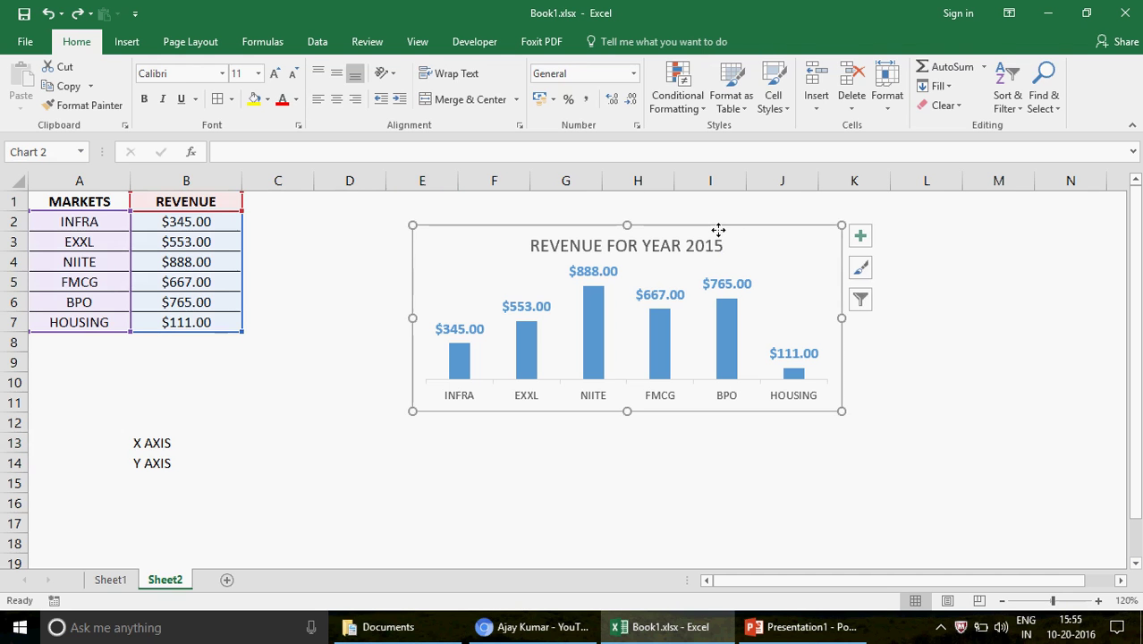
left_click(863, 236)
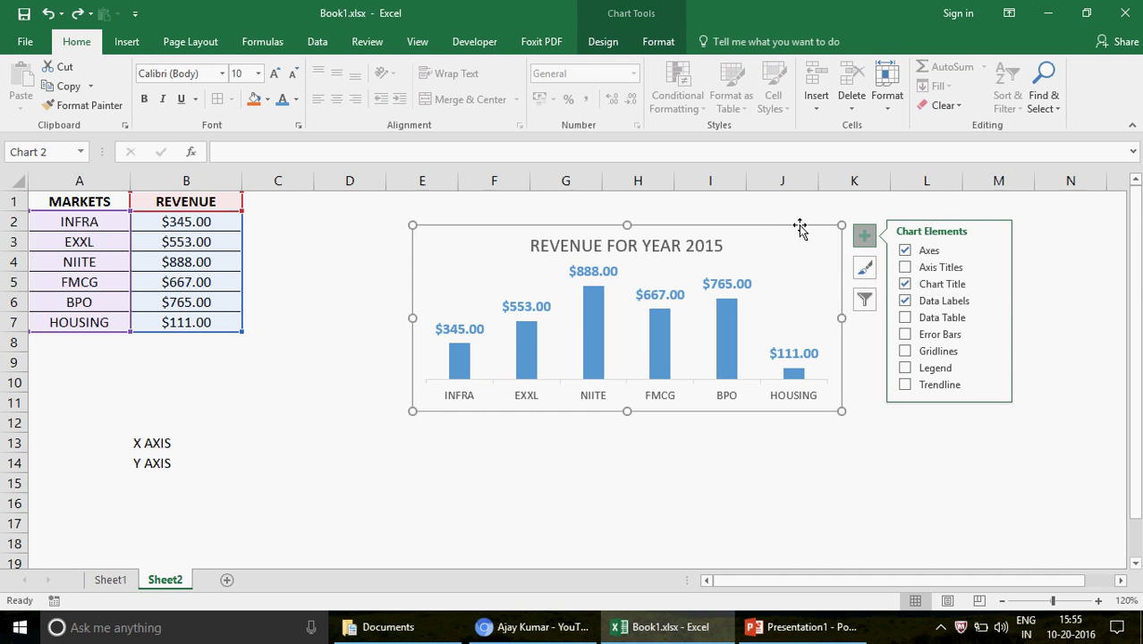
key("Delete")
Step: Insert a clustered column chart based on the markets and revenue table
left_click(79, 246)
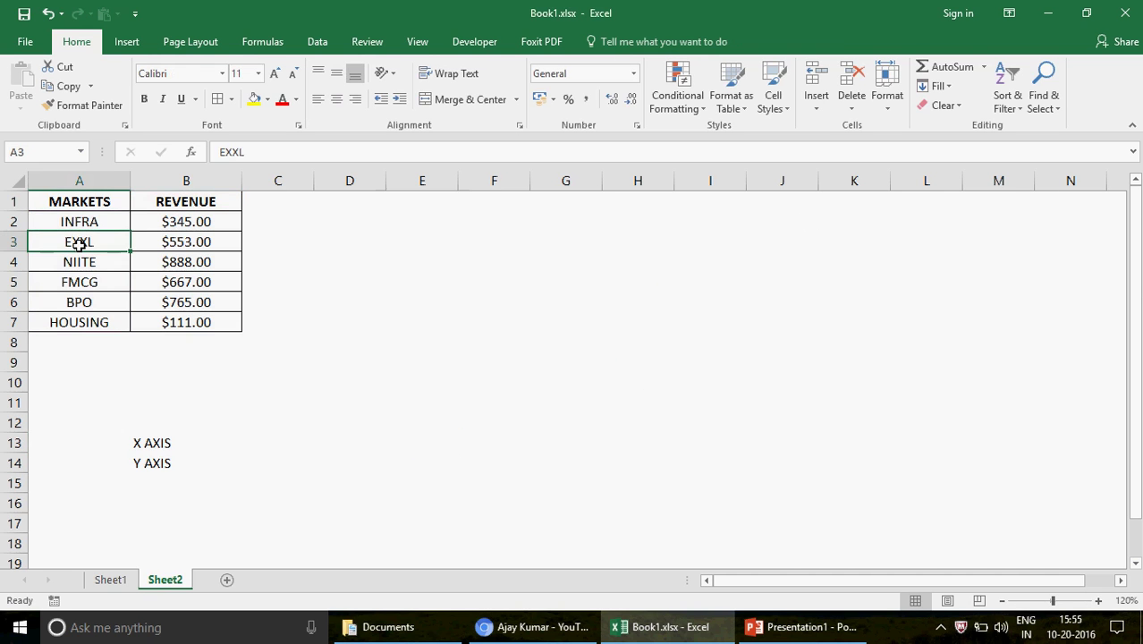
left_click(106, 283)
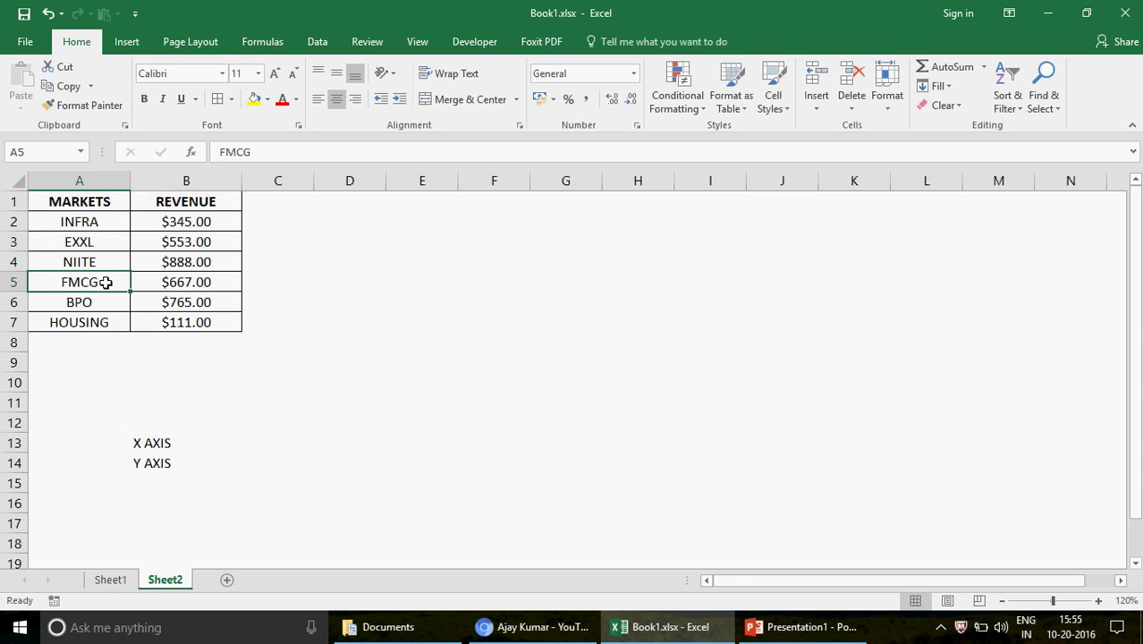
left_click(107, 261)
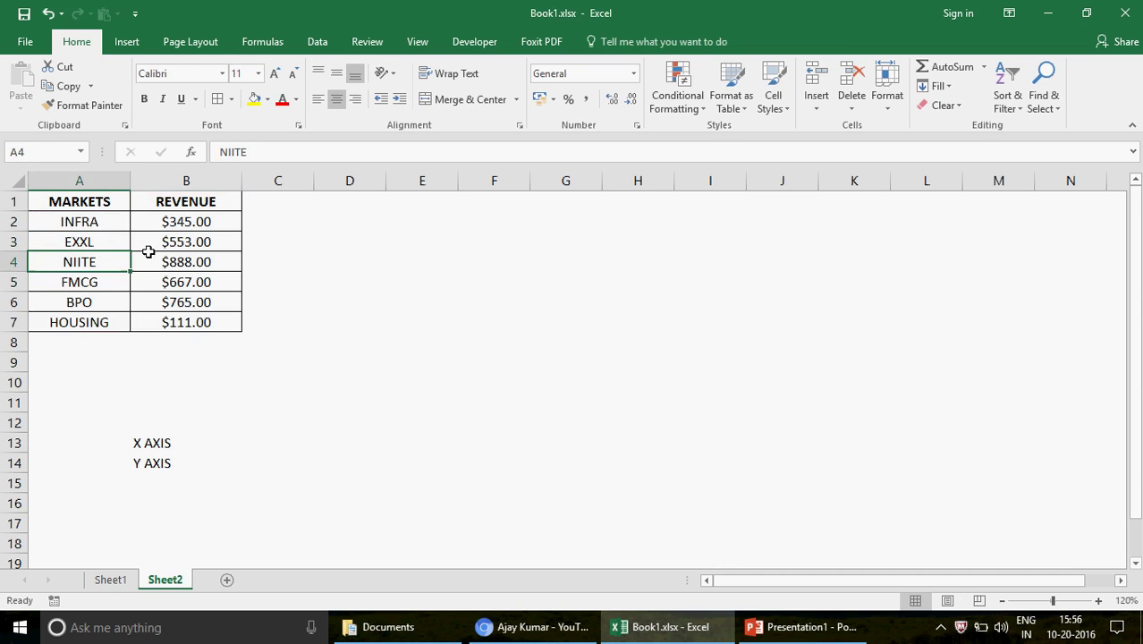
left_click(175, 235)
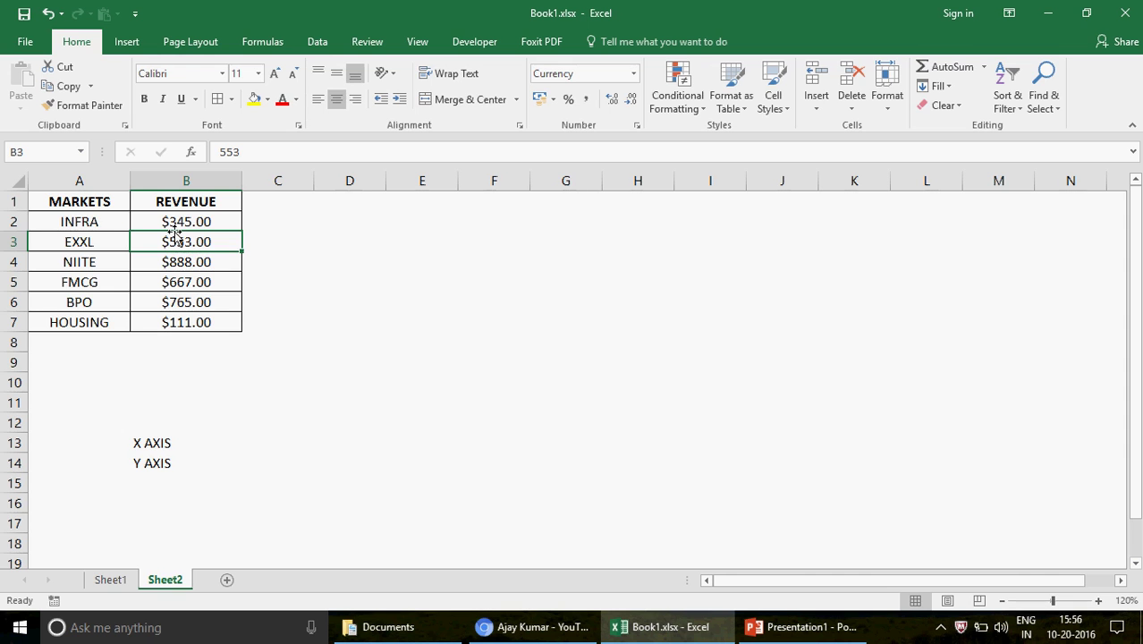
left_click(87, 236)
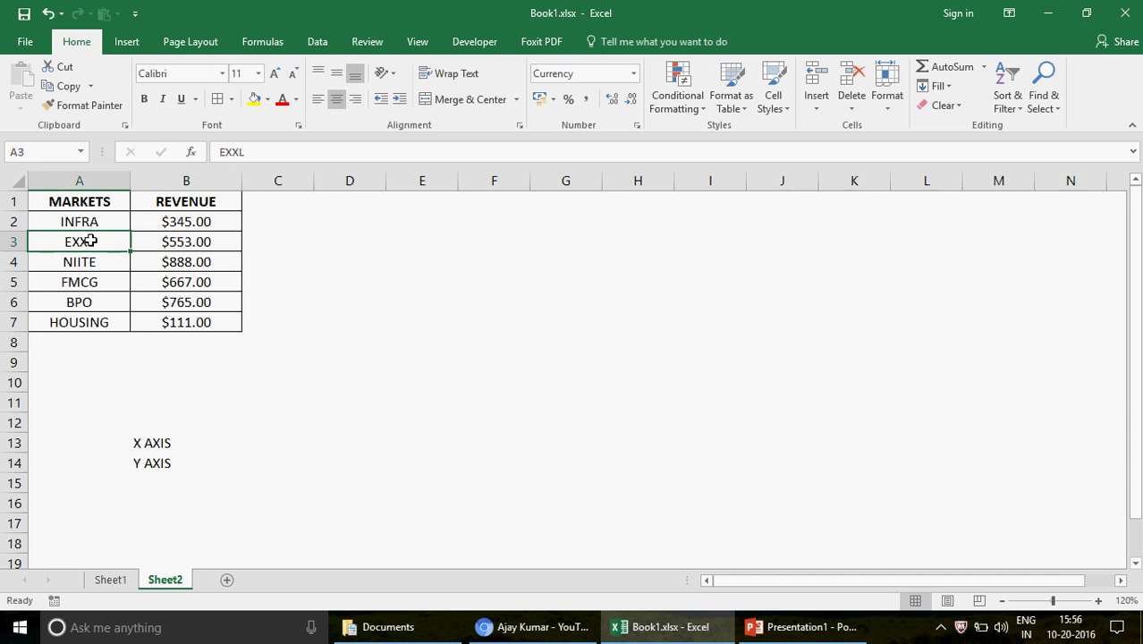
left_click(131, 48)
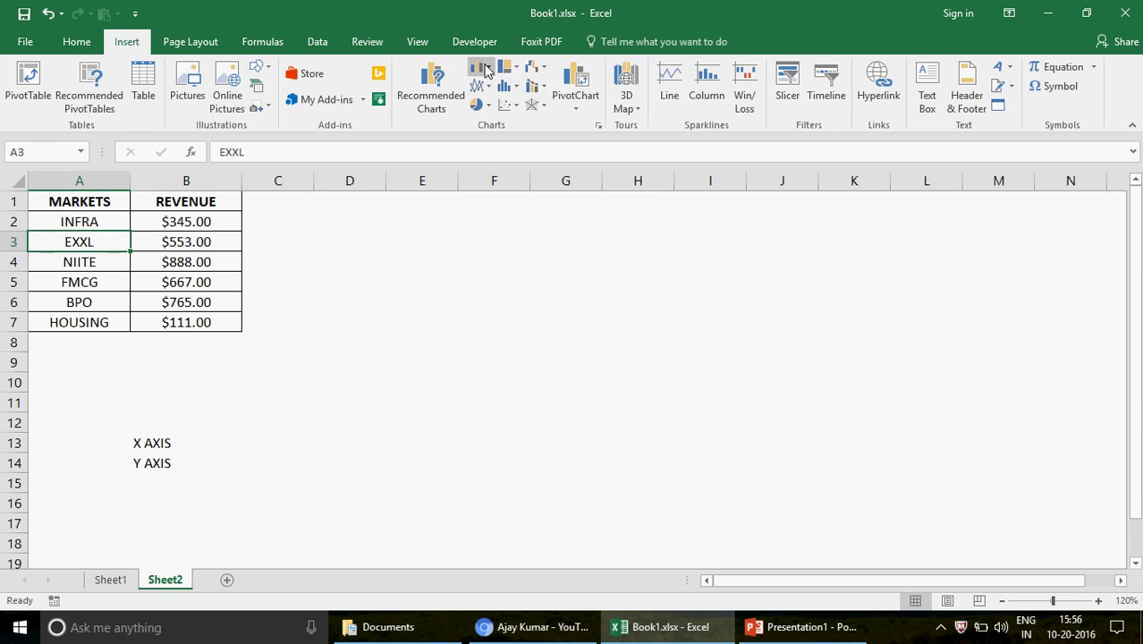
left_click(483, 70)
left_click(493, 120)
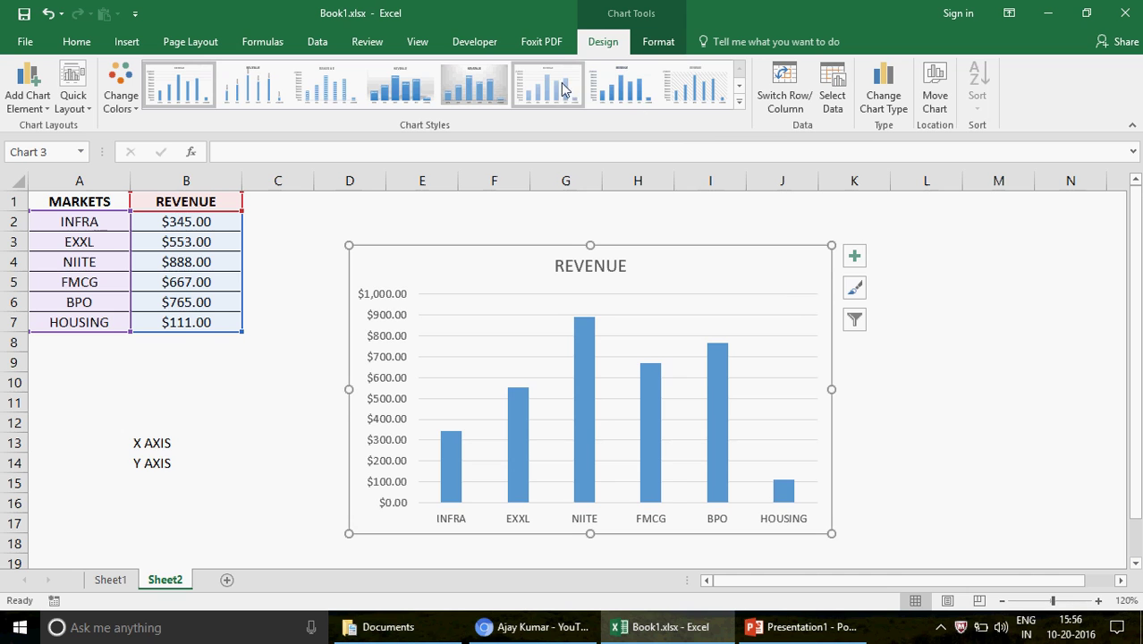
Step: Try several chart styles on the new column chart and apply the dark Style 13
left_click(635, 96)
left_click(668, 98)
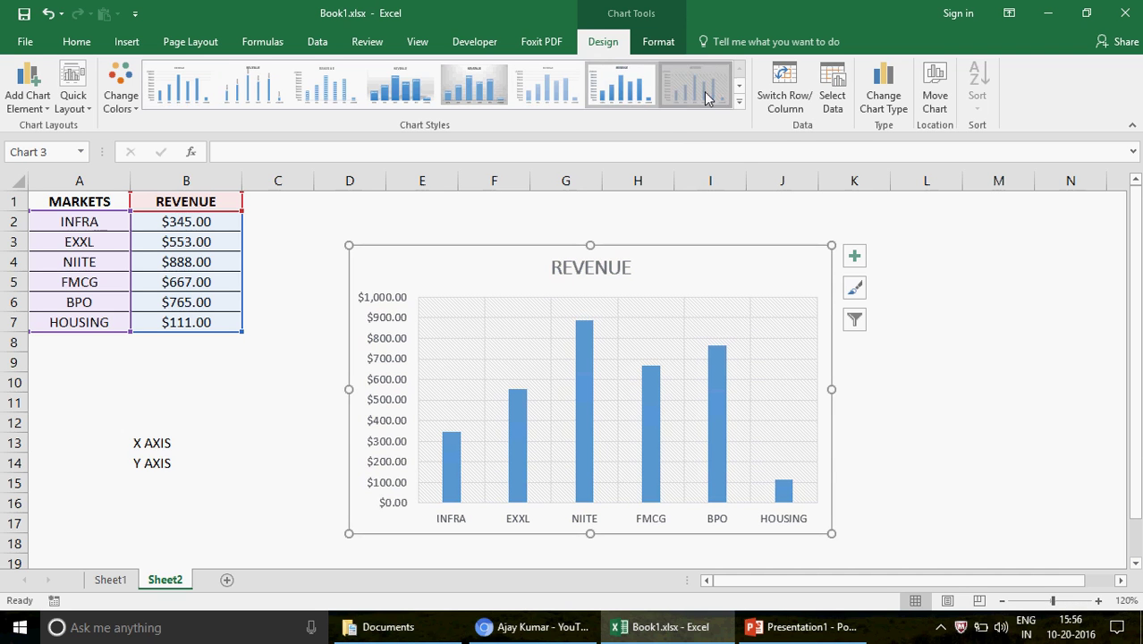
left_click(739, 101)
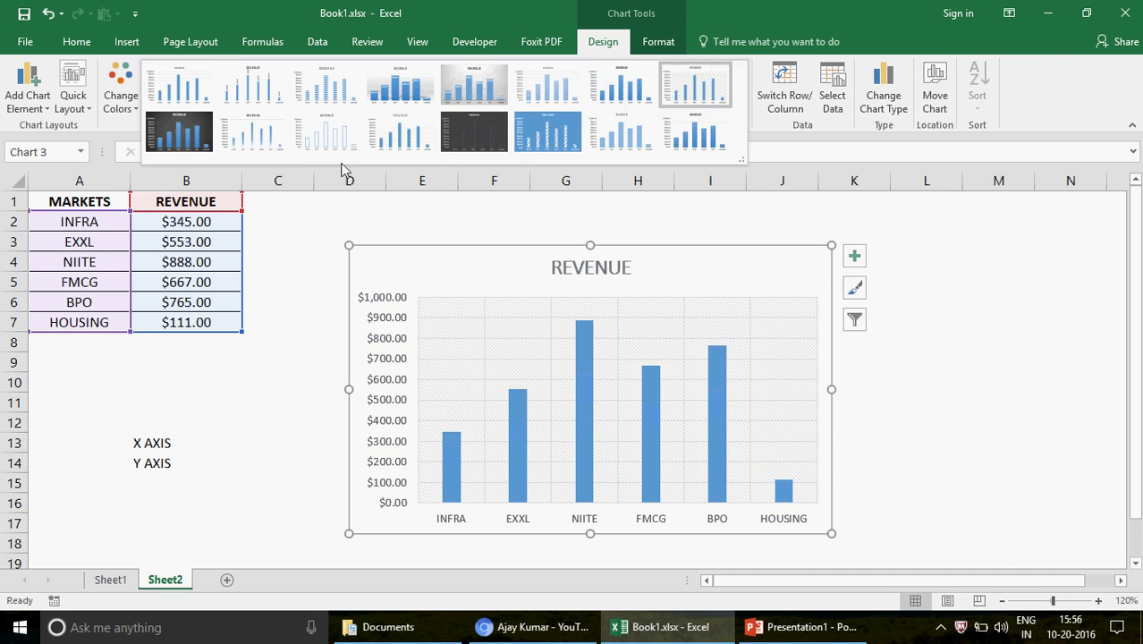
left_click(315, 141)
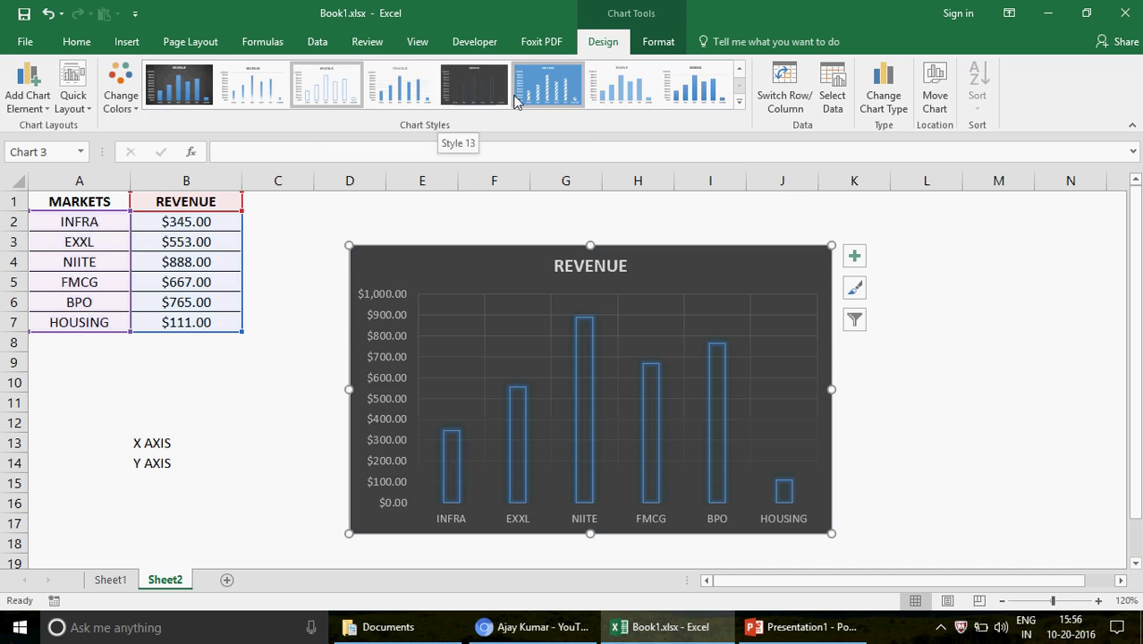
left_click(473, 89)
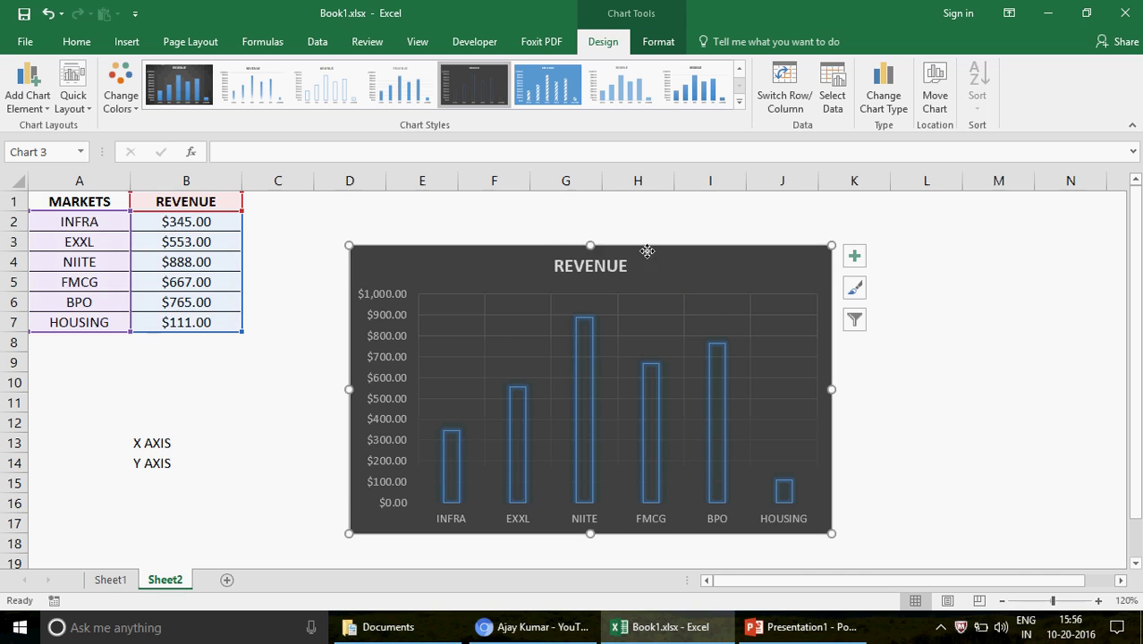
Step: Move and shorten the dark chart to span about columns D to J and rows 4 to 14, and deselect it
left_click_drag(646, 254, 603, 259)
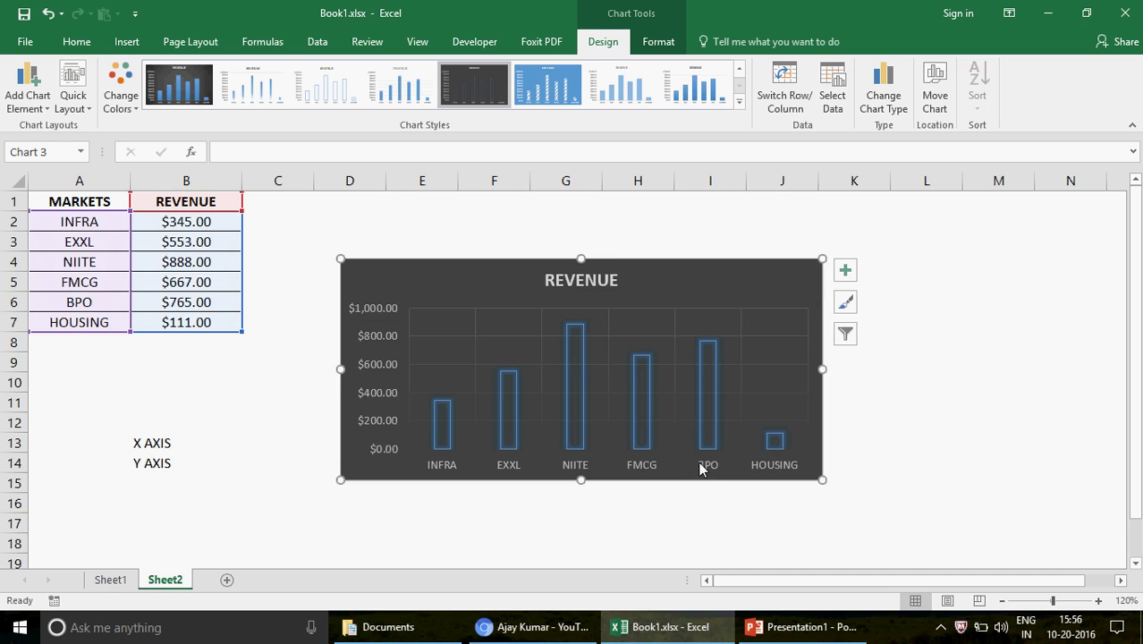
left_click(845, 269)
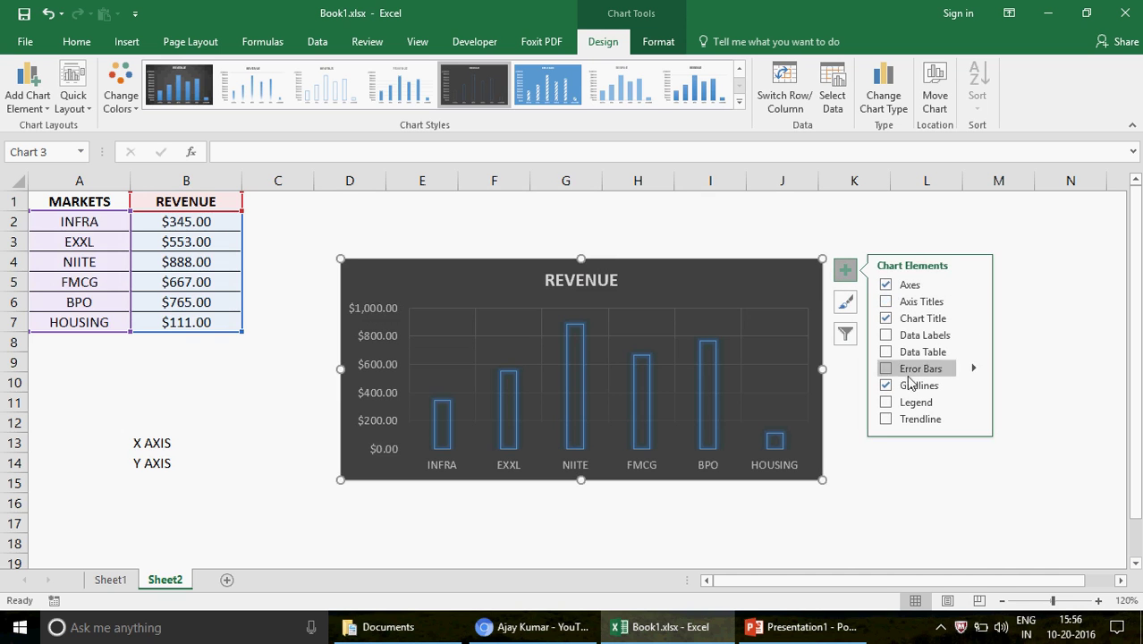
left_click(771, 532)
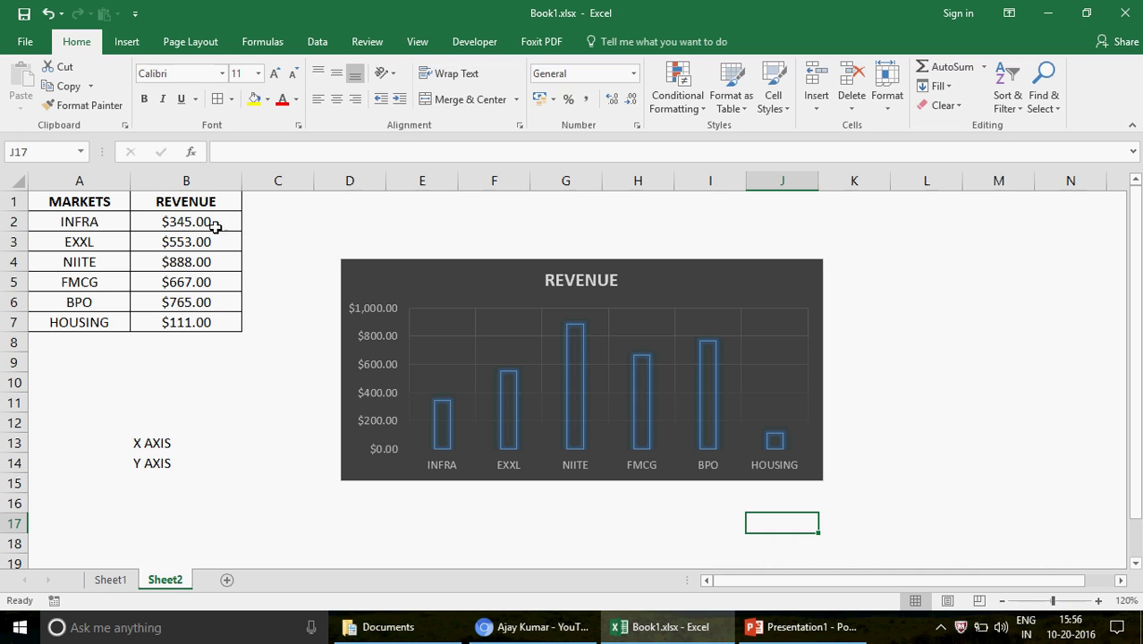
Step: Switch to YouTube in the browser and look through the channel's playlists for EXCEL Charts and Pivots
left_click(561, 631)
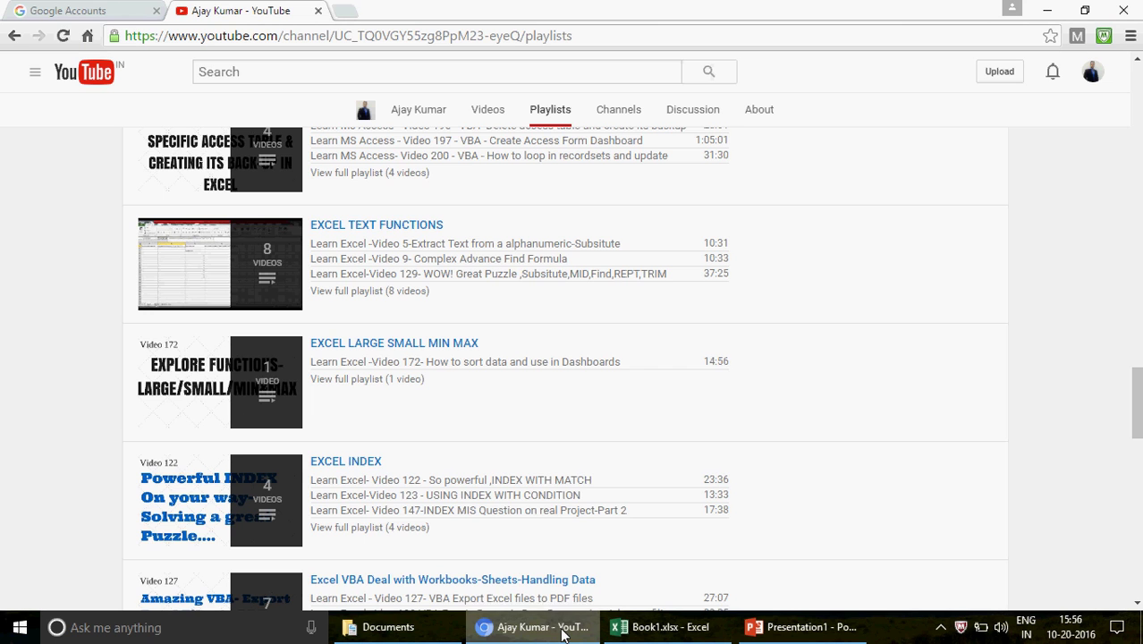
left_click_drag(1136, 407, 1138, 351)
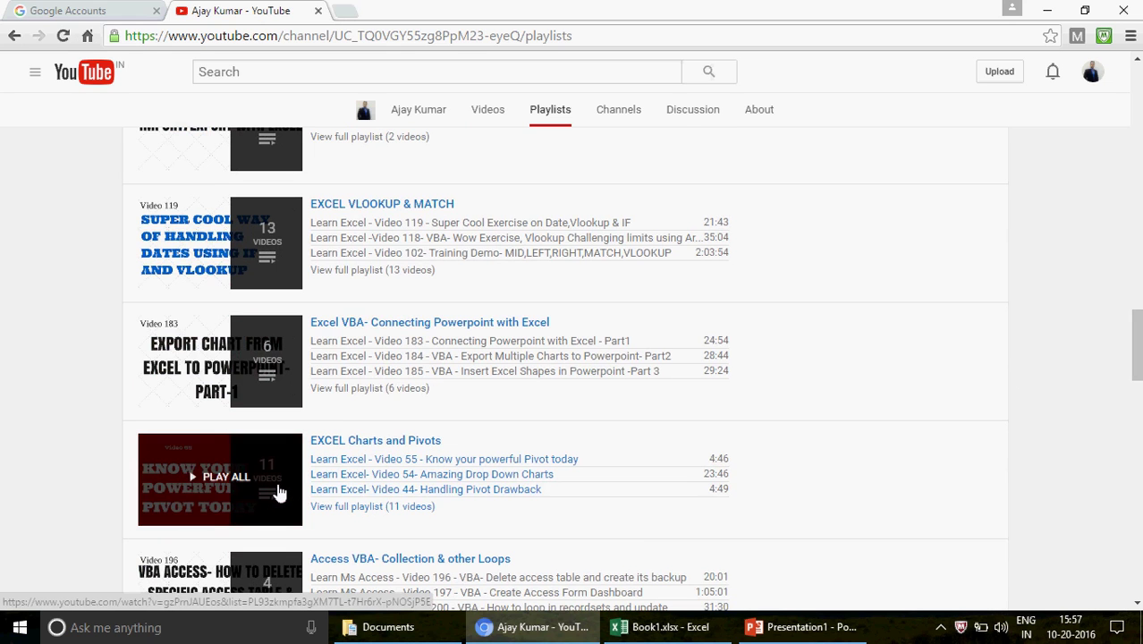
Step: Switch back to the Excel workbook, move the dark chart up to start at about row 2, and deselect it
left_click(678, 628)
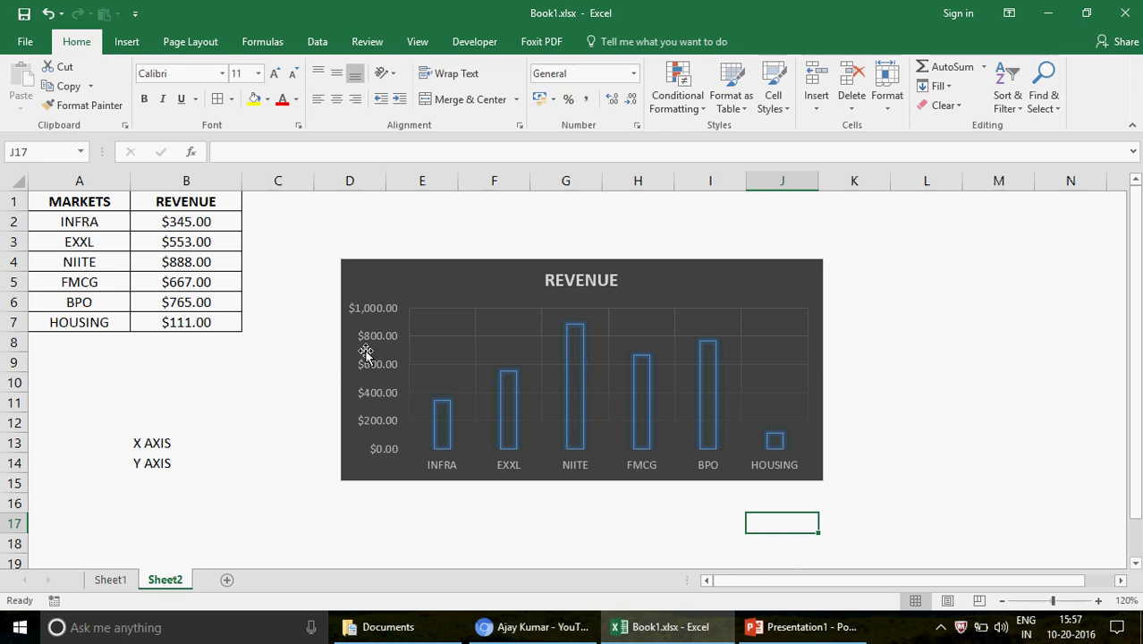
left_click_drag(679, 271, 690, 230)
left_click(937, 247)
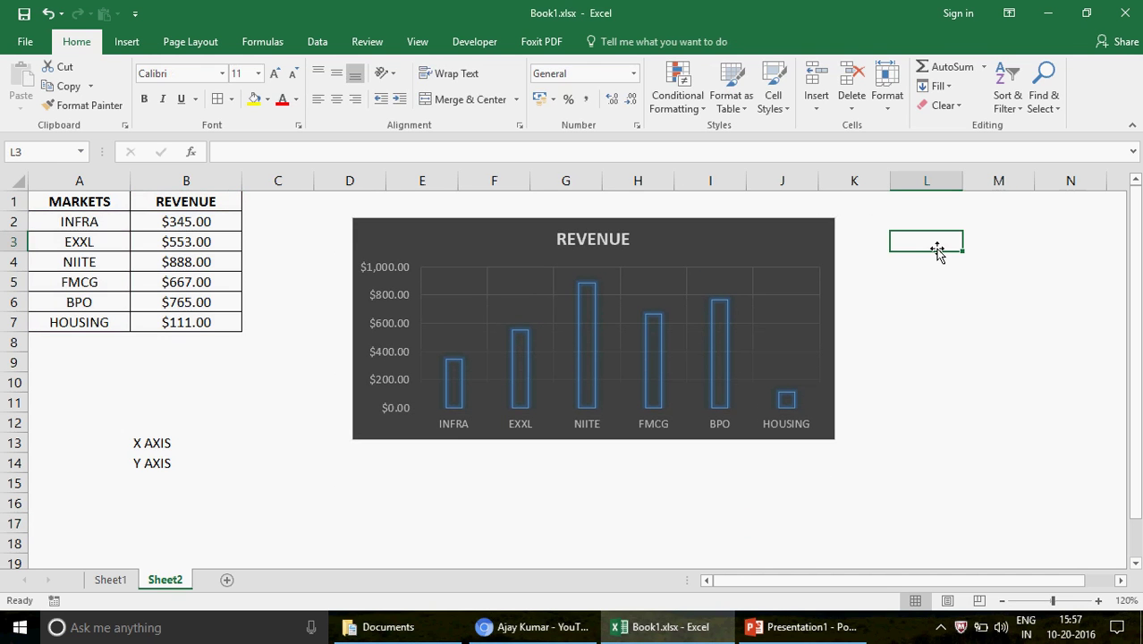